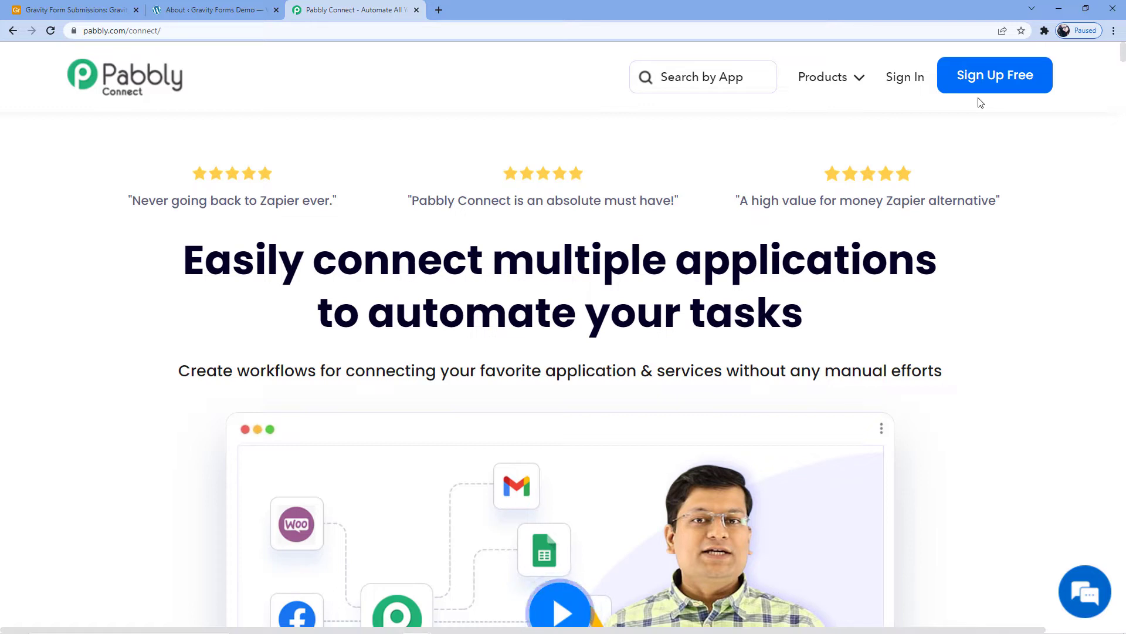
- Sign in to Pabbly, open Pabbly Connect and create a workflow named "Gravity Forms to Airtable"
{"action": "left_click", "coordinate": [900, 81]}
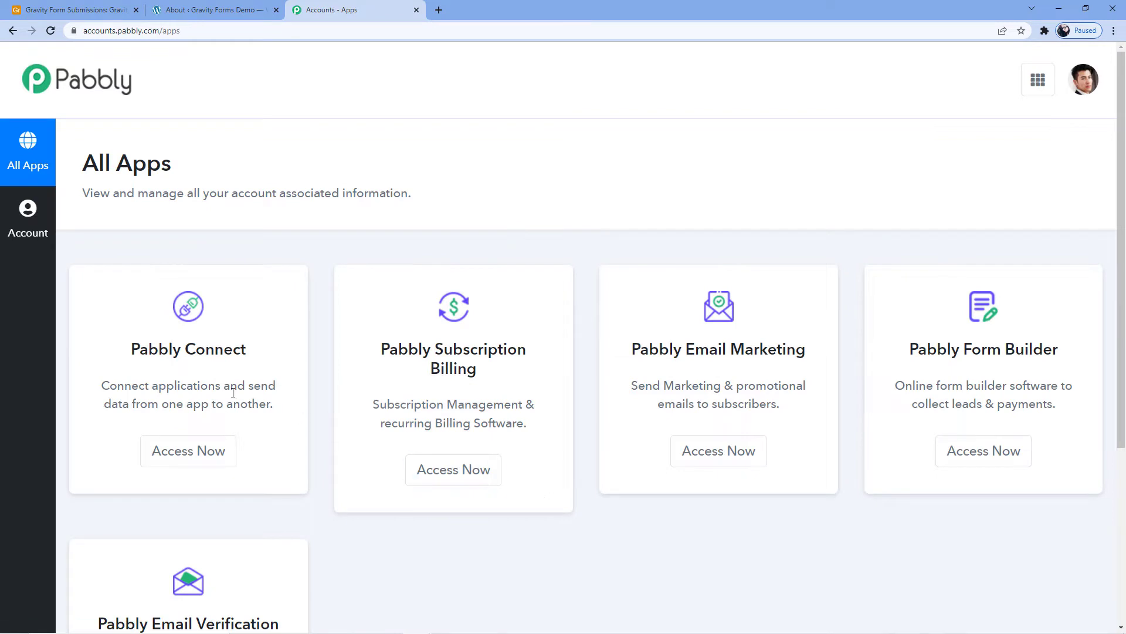
{"action": "left_click", "coordinate": [212, 456]}
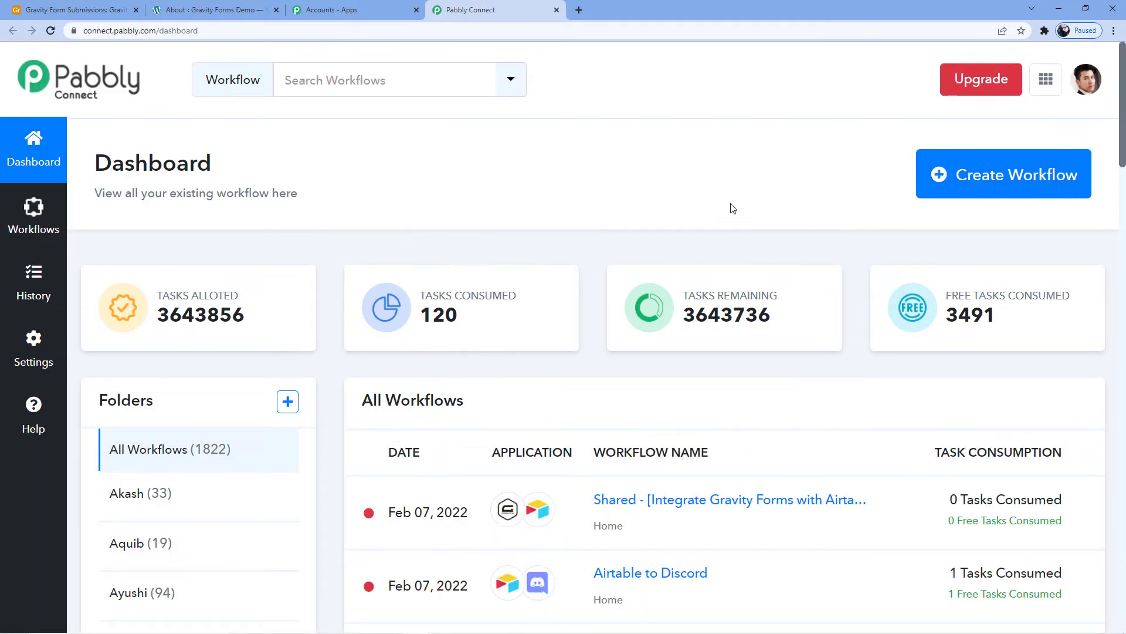
{"action": "left_click", "coordinate": [985, 191]}
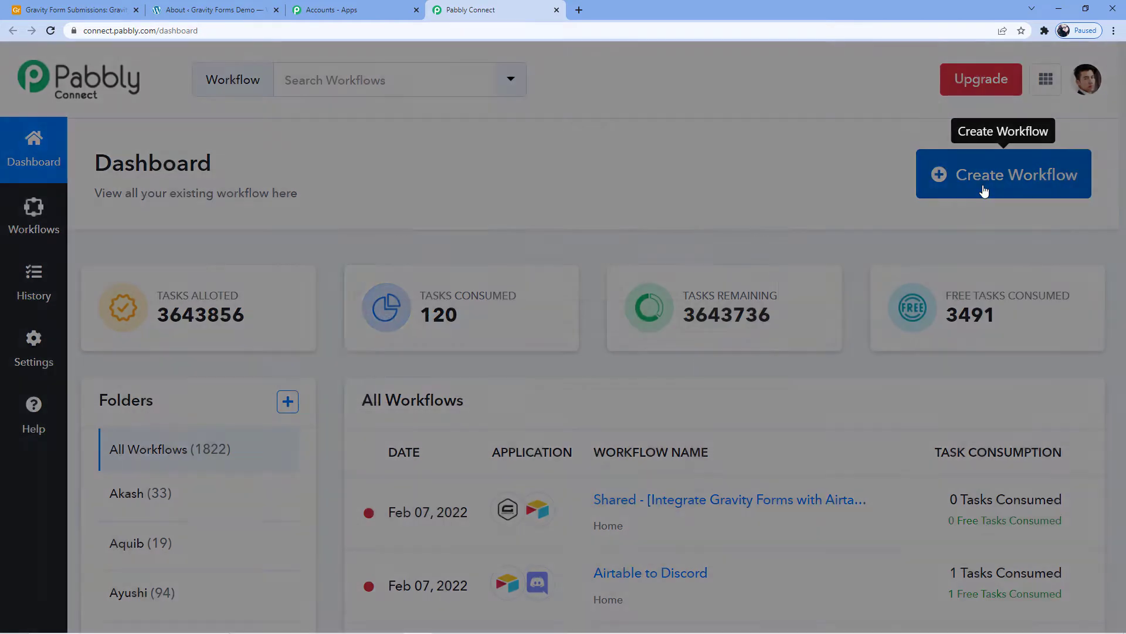
{"action": "left_click", "coordinate": [542, 352]}
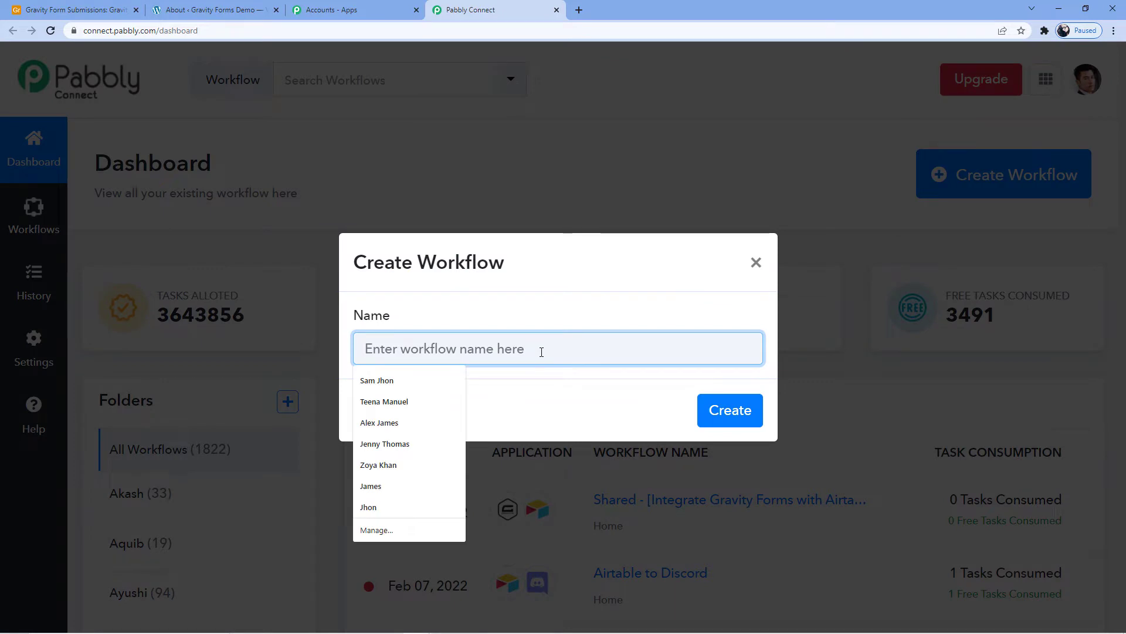
{"action": "type", "text": "Gravity "}
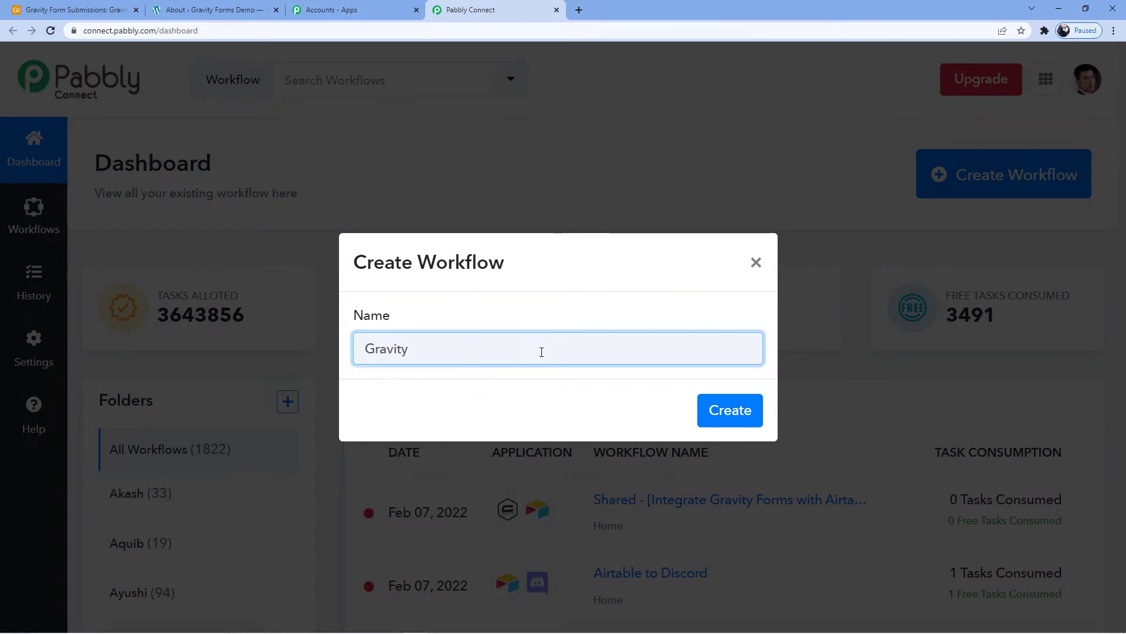
{"action": "type", "text": "Forms top"}
{"action": "key", "text": "BackSpace"}
{"action": "type", "text": "Airtable"}
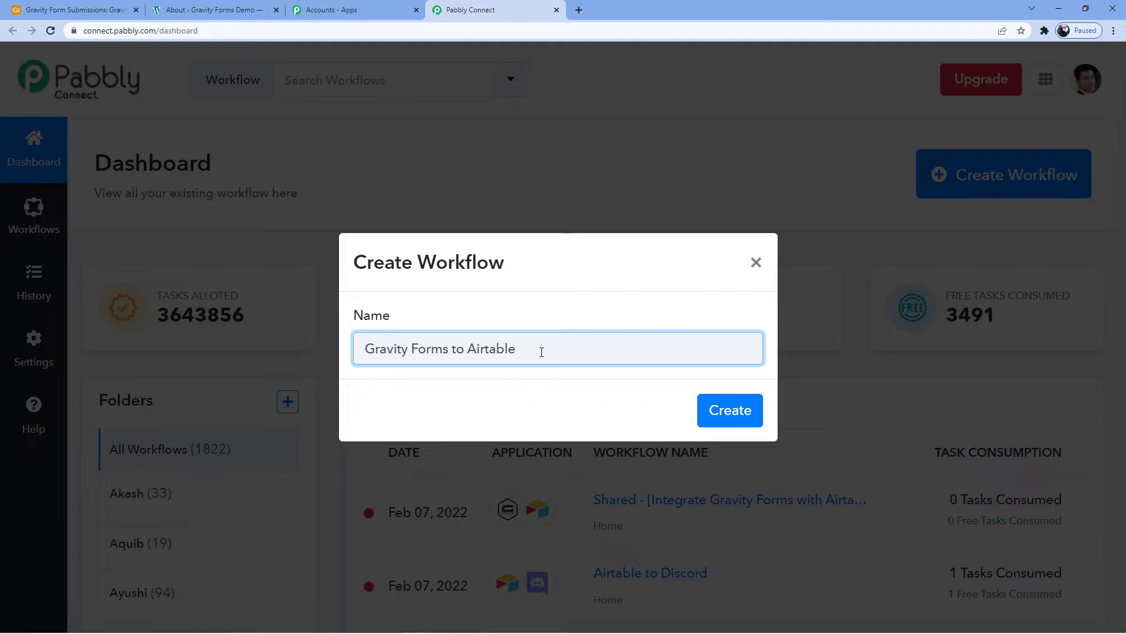
{"action": "left_click", "coordinate": [729, 422]}
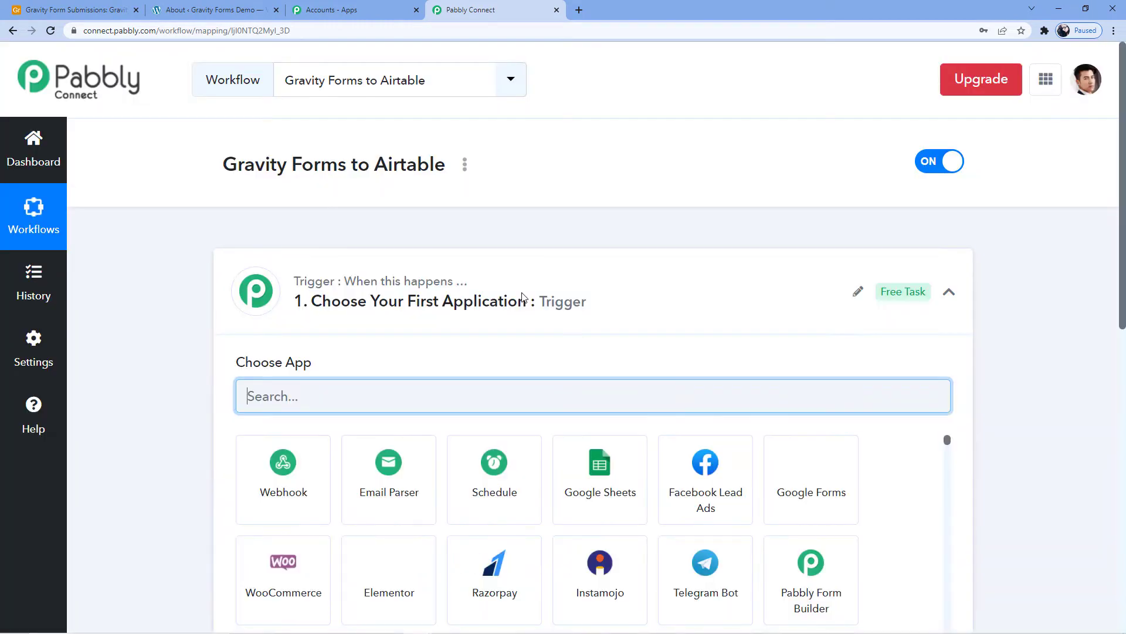
- Review the new workflow's trigger and action sections
{"action": "scroll", "coordinate": [447, 207], "scroll_direction": "down", "scroll_amount": 3}
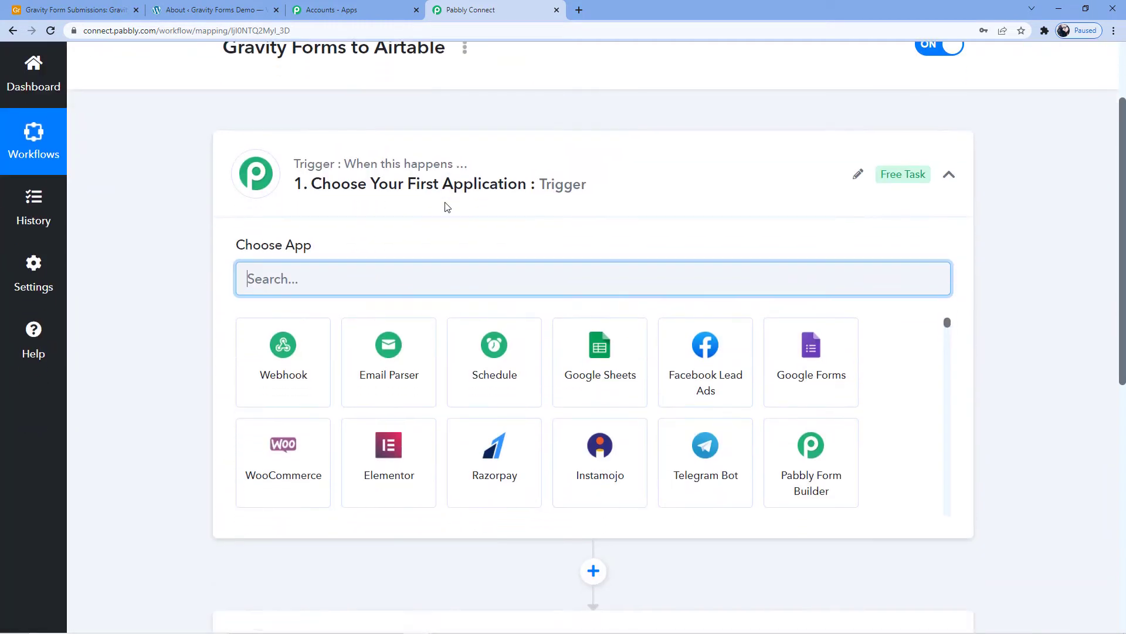
{"action": "scroll", "coordinate": [410, 182], "scroll_direction": "down", "scroll_amount": 5}
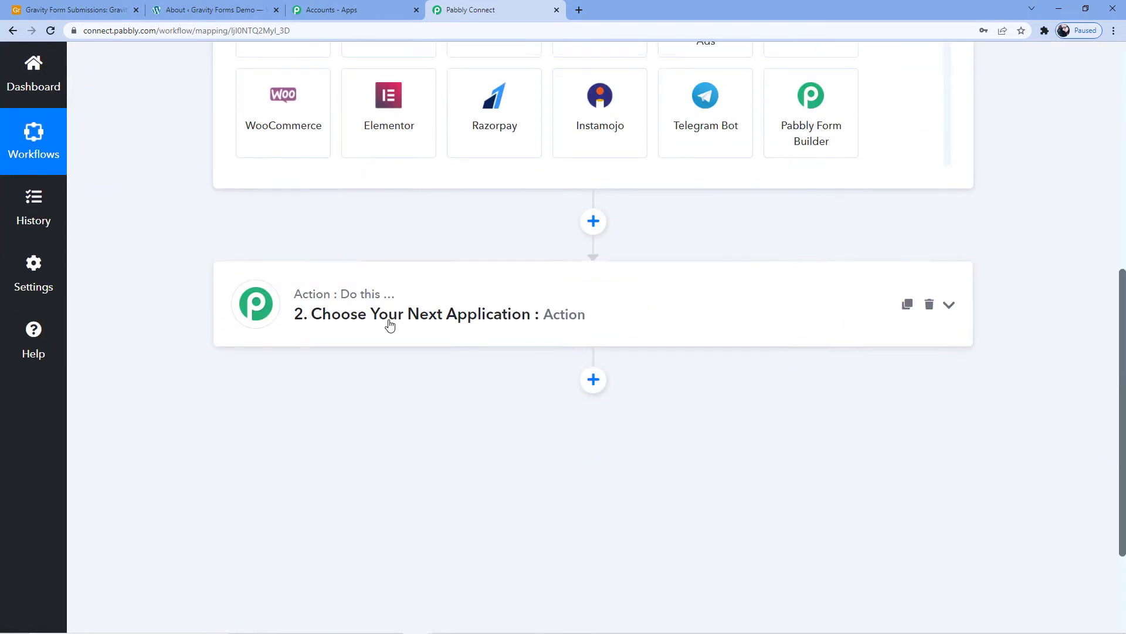
{"action": "scroll", "coordinate": [390, 324], "scroll_direction": "up", "scroll_amount": 6}
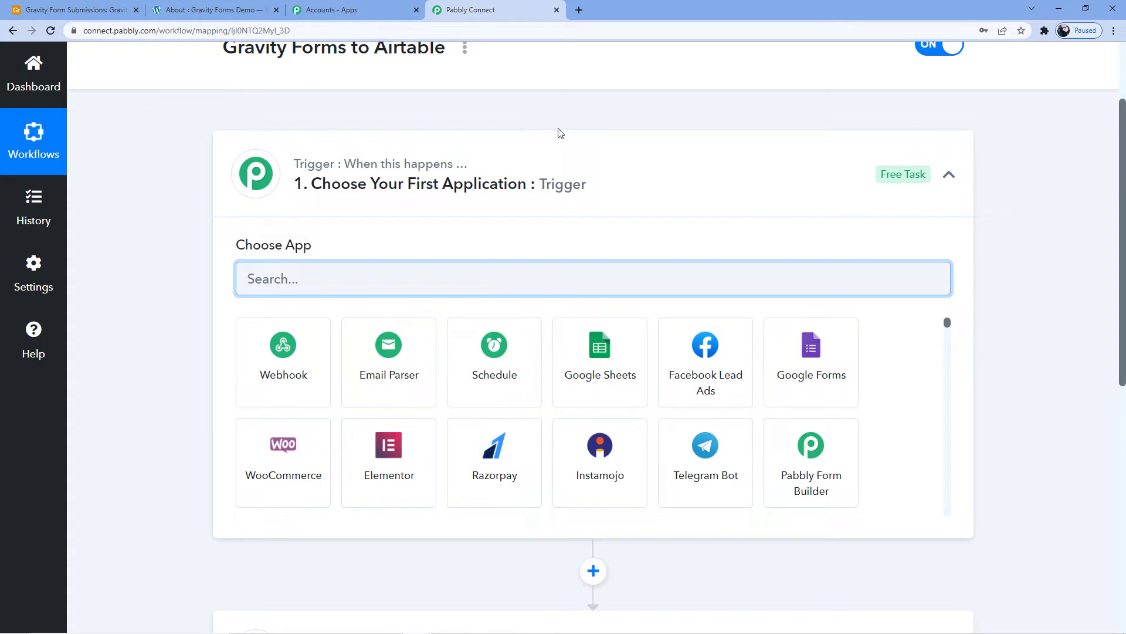
{"action": "scroll", "coordinate": [427, 219], "scroll_direction": "down", "scroll_amount": 6}
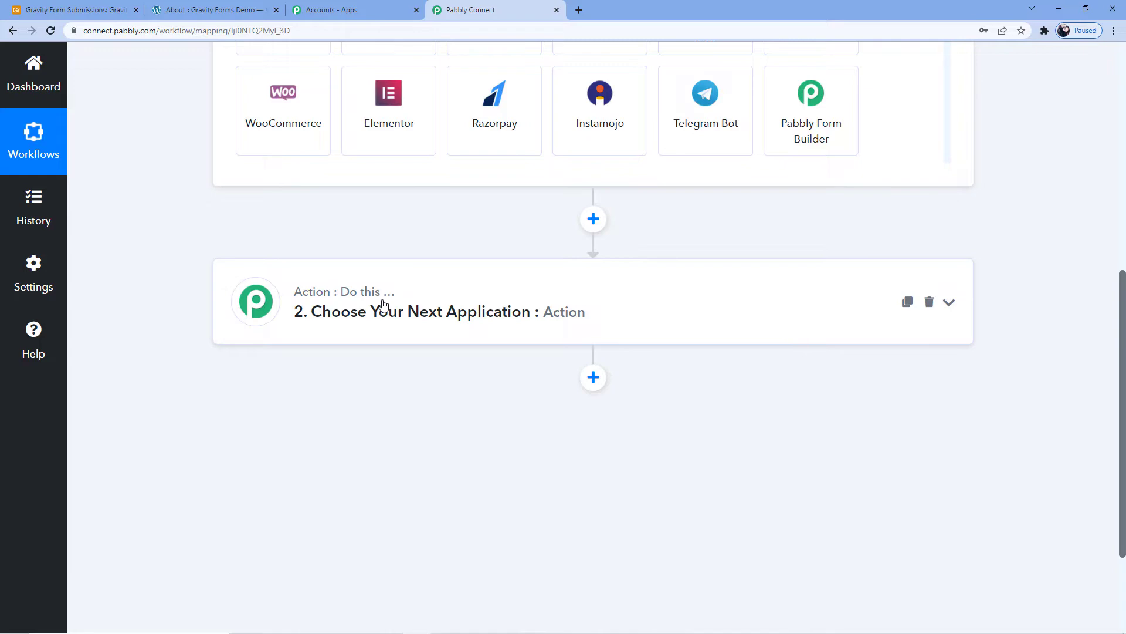
{"action": "scroll", "coordinate": [383, 303], "scroll_direction": "up", "scroll_amount": 6}
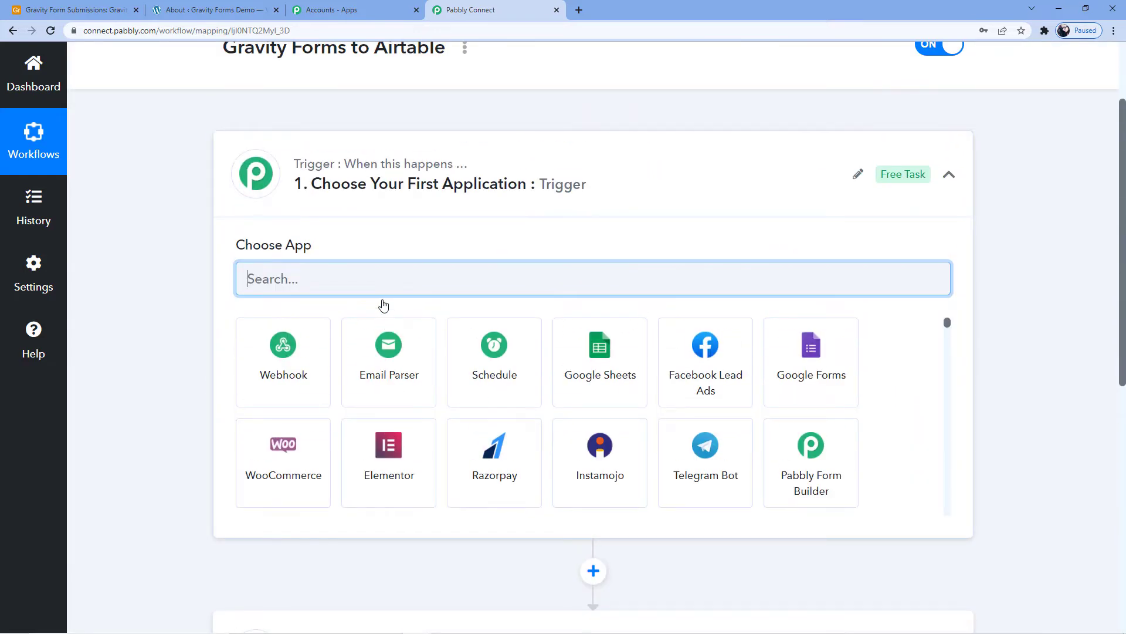
{"action": "scroll", "coordinate": [384, 306], "scroll_direction": "up", "scroll_amount": 2}
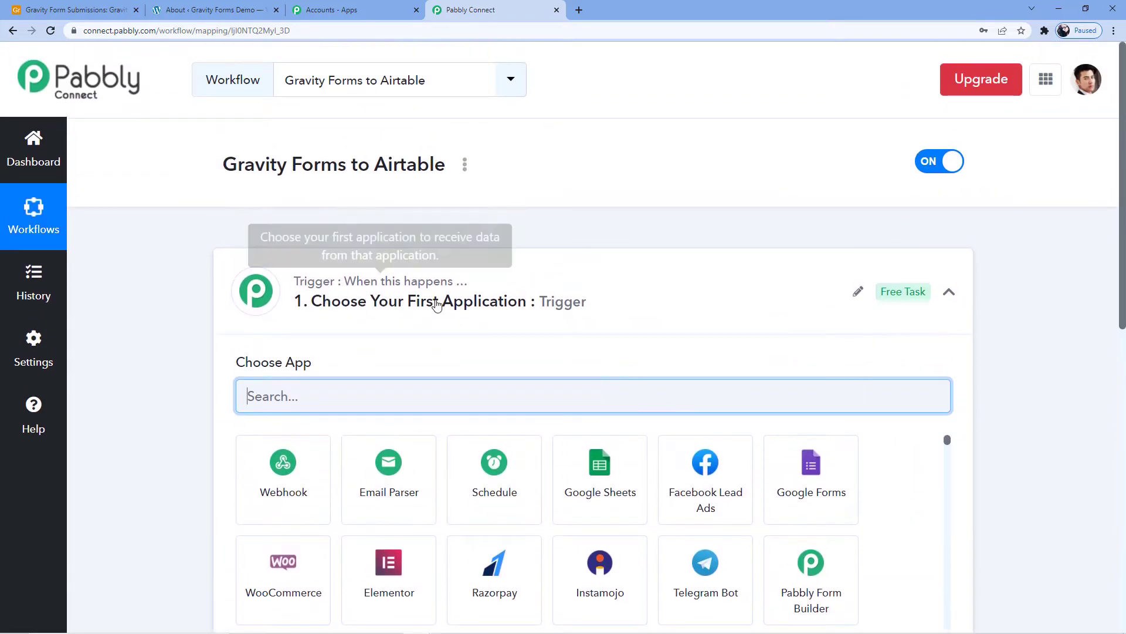
{"action": "scroll", "coordinate": [443, 296], "scroll_direction": "down", "scroll_amount": 5}
{"action": "scroll", "coordinate": [322, 446], "scroll_direction": "up", "scroll_amount": 5}
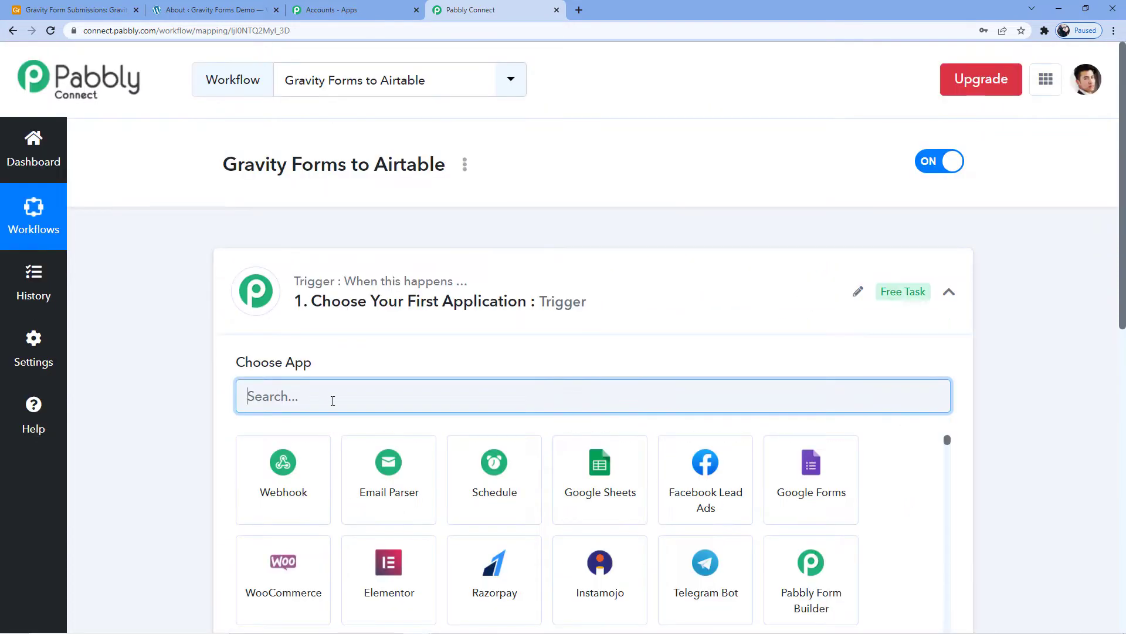
- Set the workflow trigger to Gravity Forms with the New Response event and copy its webhook URL
{"action": "type", "text": "Gravity"}
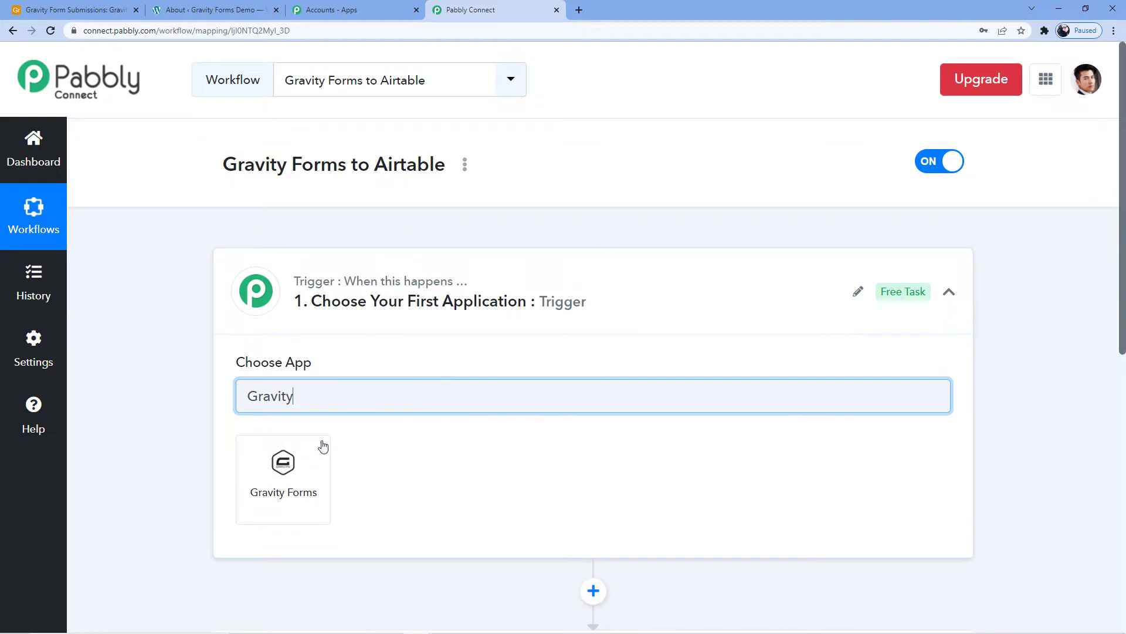
{"action": "left_click", "coordinate": [299, 468]}
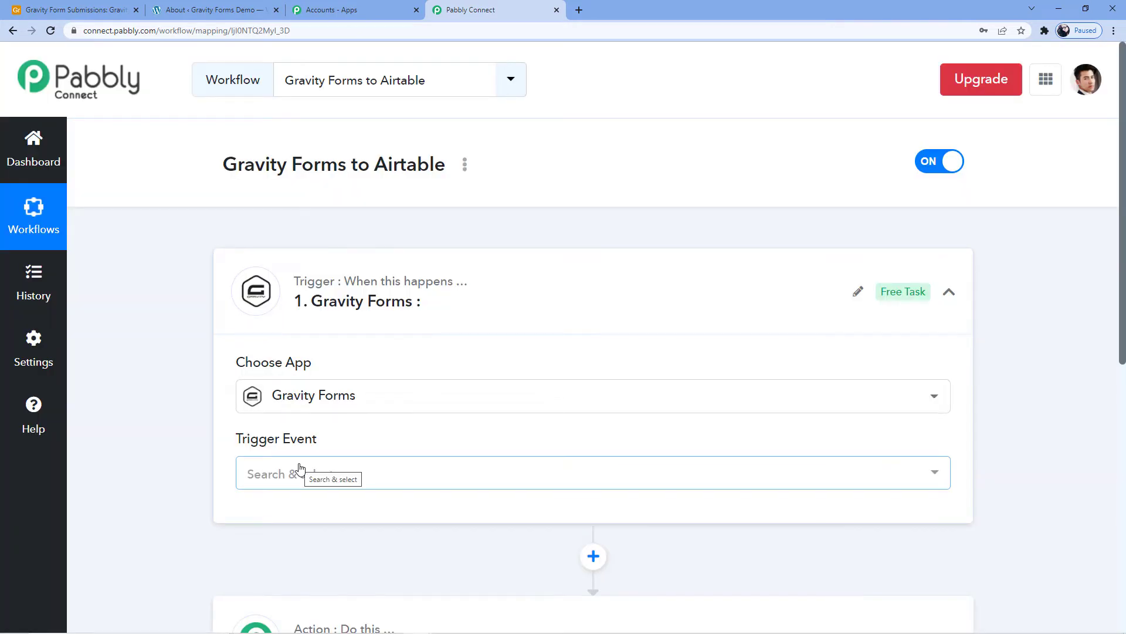
{"action": "scroll", "coordinate": [372, 367], "scroll_direction": "down", "scroll_amount": 2}
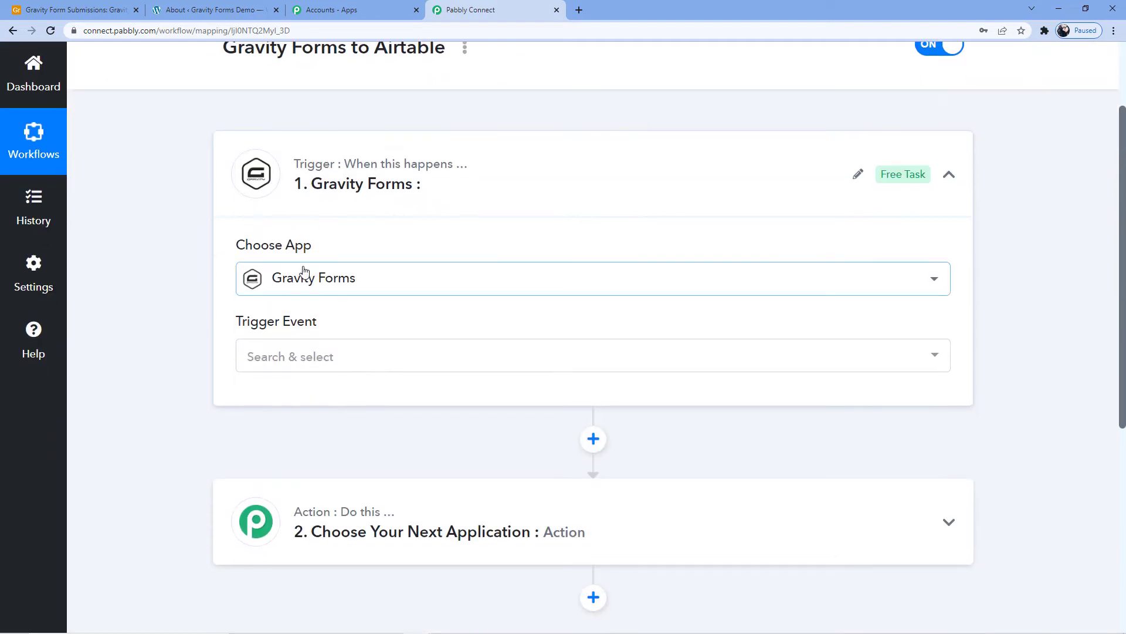
{"action": "left_click", "coordinate": [327, 354]}
{"action": "scroll", "coordinate": [327, 354], "scroll_direction": "down", "scroll_amount": 2}
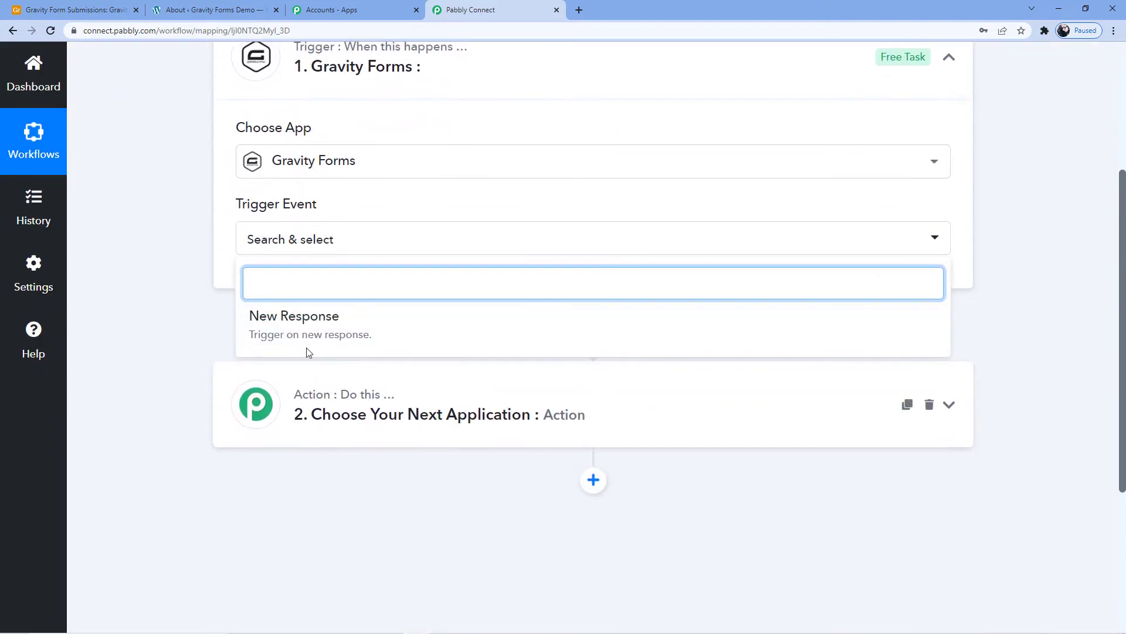
{"action": "left_click", "coordinate": [315, 336]}
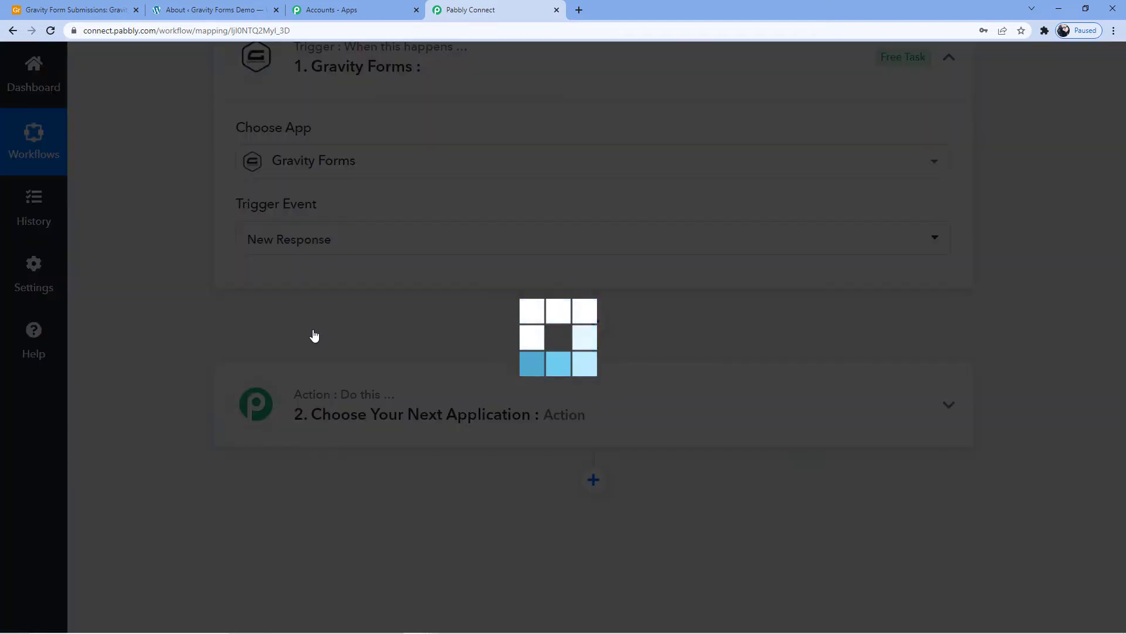
{"action": "scroll", "coordinate": [352, 325], "scroll_direction": "down", "scroll_amount": 2}
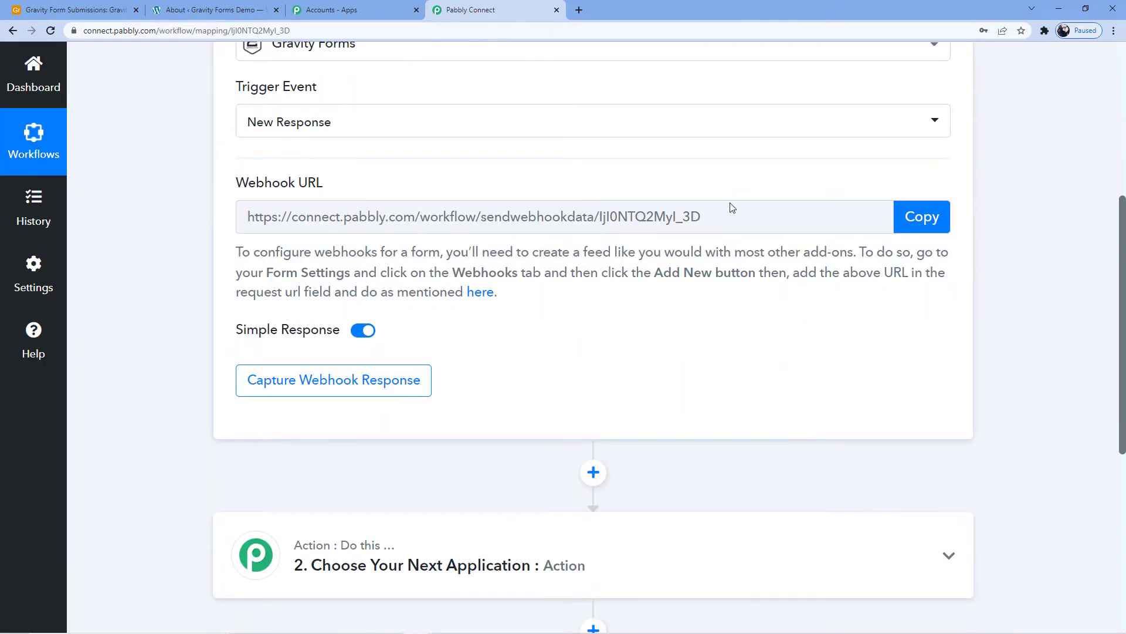
{"action": "left_click", "coordinate": [904, 217]}
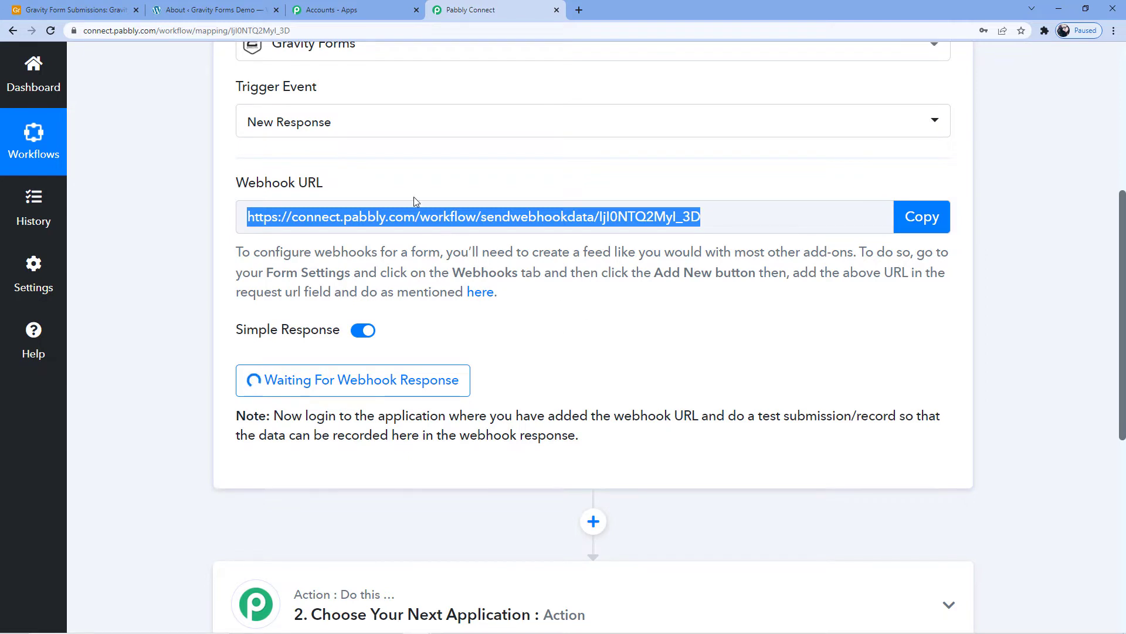
- Switch to the WordPress demo site and open the Contact Form from the Gravity Forms list
{"action": "left_click", "coordinate": [216, 6]}
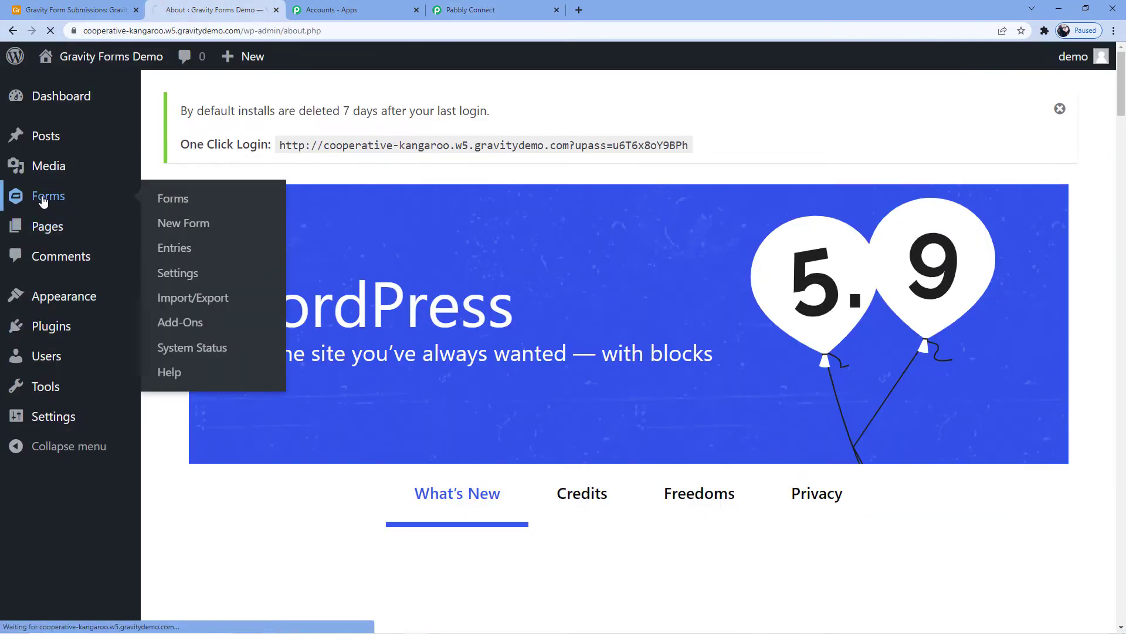
{"action": "left_click", "coordinate": [172, 200]}
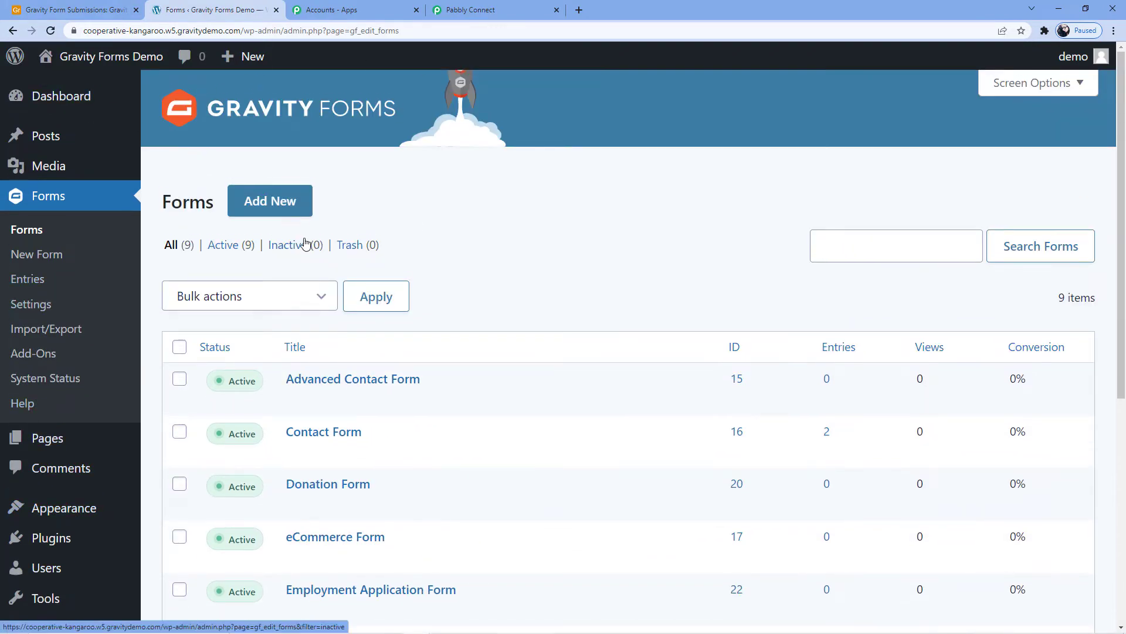
{"action": "scroll", "coordinate": [422, 339], "scroll_direction": "down", "scroll_amount": 5}
{"action": "scroll", "coordinate": [385, 390], "scroll_direction": "down", "scroll_amount": 1}
{"action": "scroll", "coordinate": [385, 390], "scroll_direction": "up", "scroll_amount": 7}
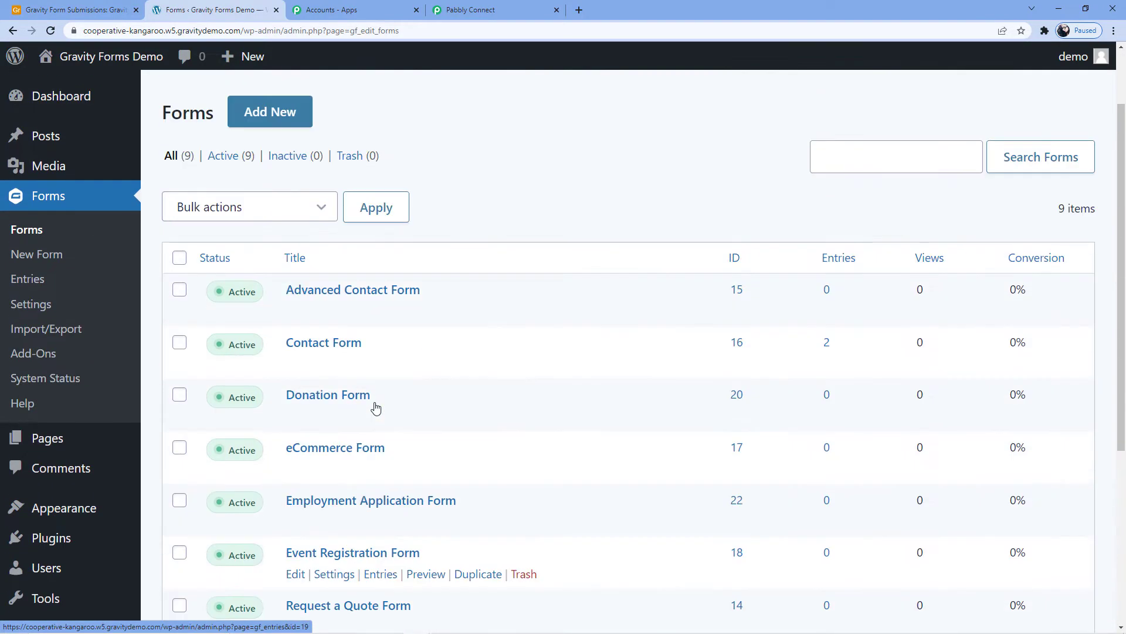
{"action": "left_click", "coordinate": [345, 437]}
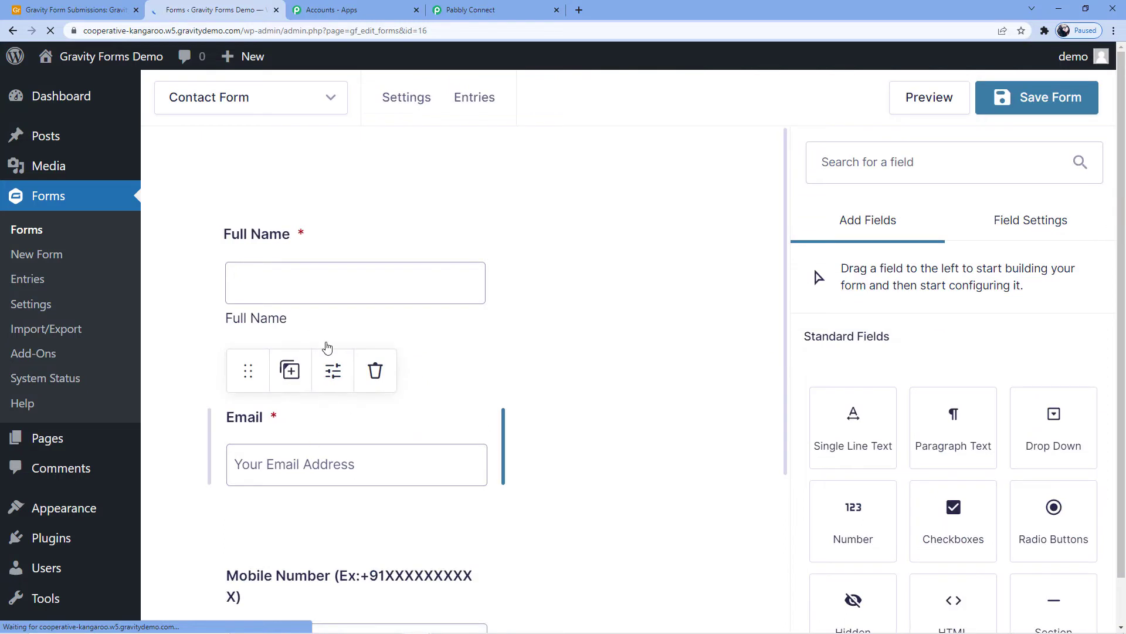
- Examine the Contact Form's name, email and mobile number fields
{"action": "scroll", "coordinate": [326, 352], "scroll_direction": "down", "scroll_amount": 3}
{"action": "scroll", "coordinate": [303, 391], "scroll_direction": "up", "scroll_amount": 3}
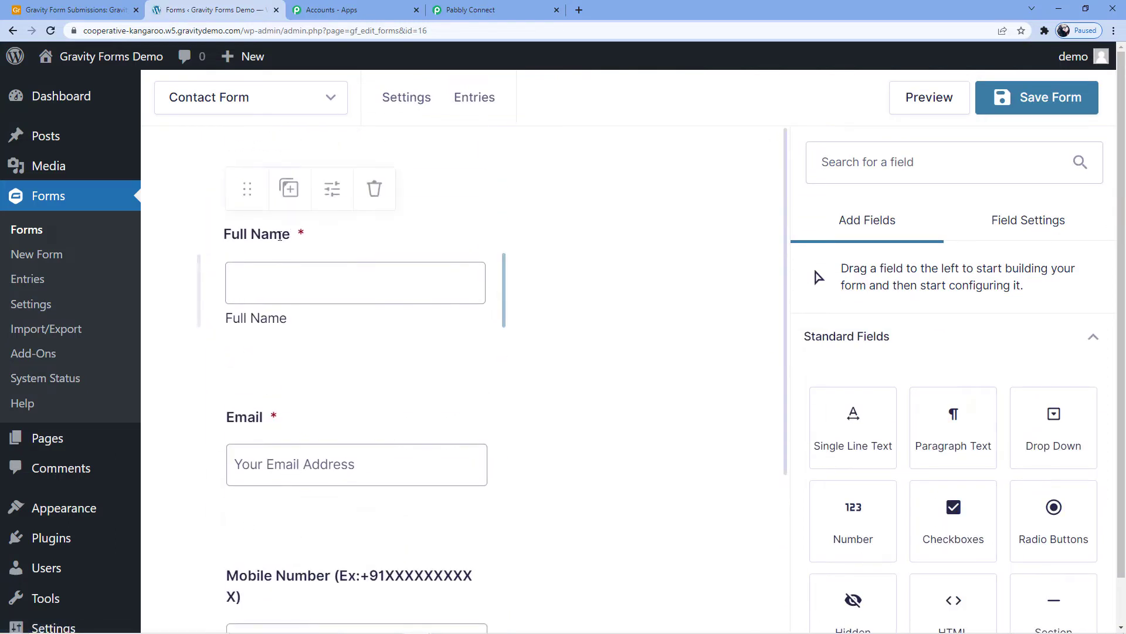
{"action": "scroll", "coordinate": [299, 378], "scroll_direction": "down", "scroll_amount": 2}
{"action": "left_click", "coordinate": [300, 411]}
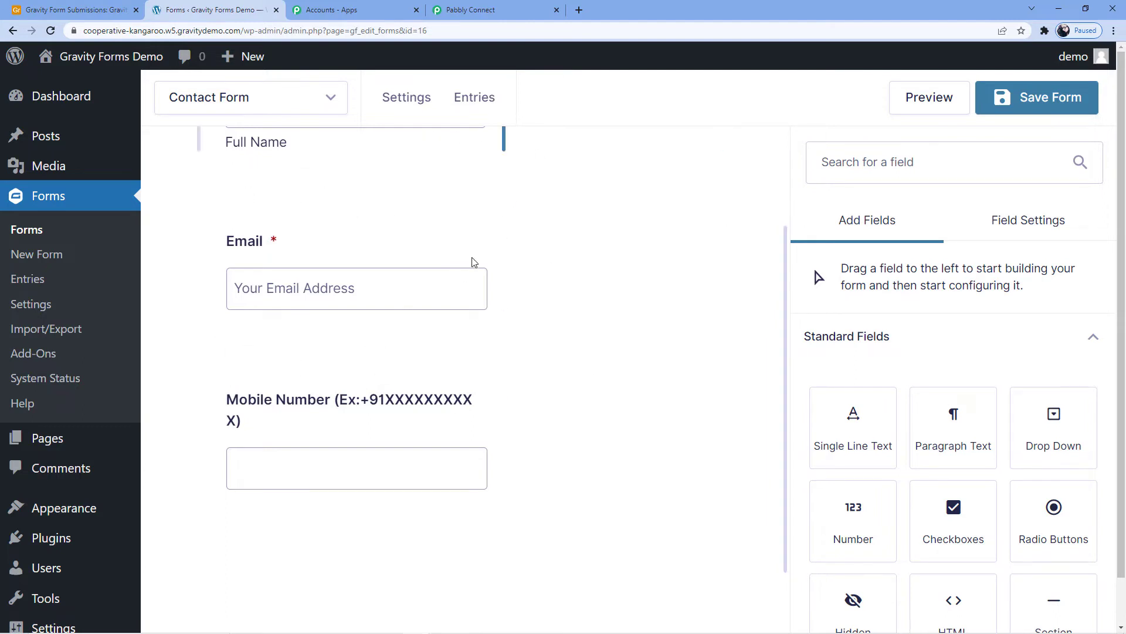
{"action": "scroll", "coordinate": [468, 257], "scroll_direction": "up", "scroll_amount": 3}
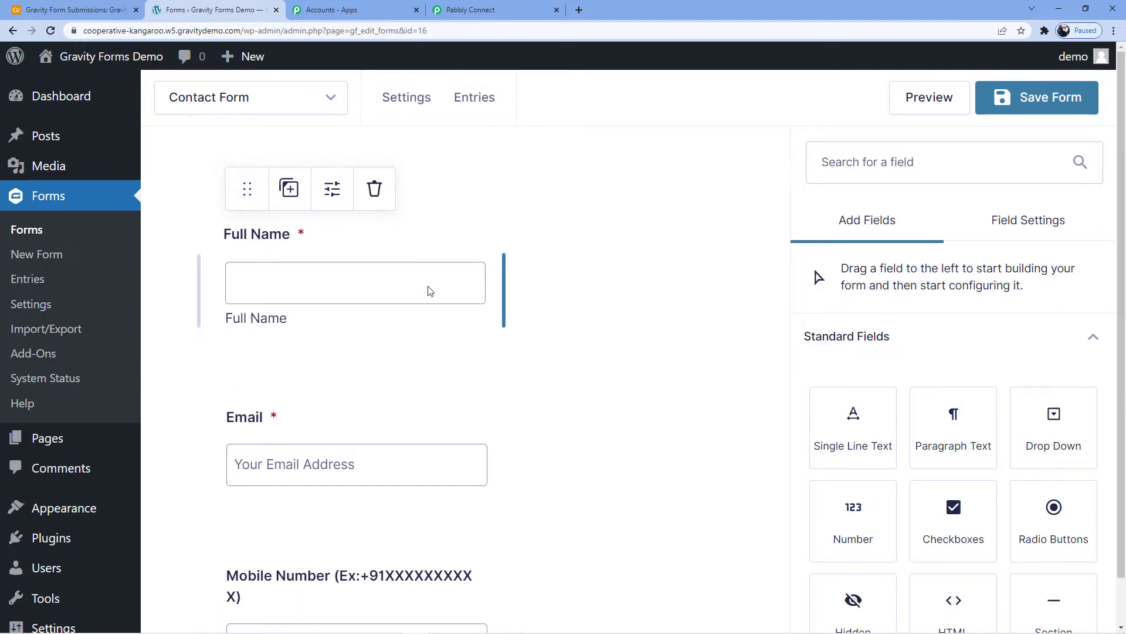
{"action": "scroll", "coordinate": [549, 256], "scroll_direction": "down", "scroll_amount": 3}
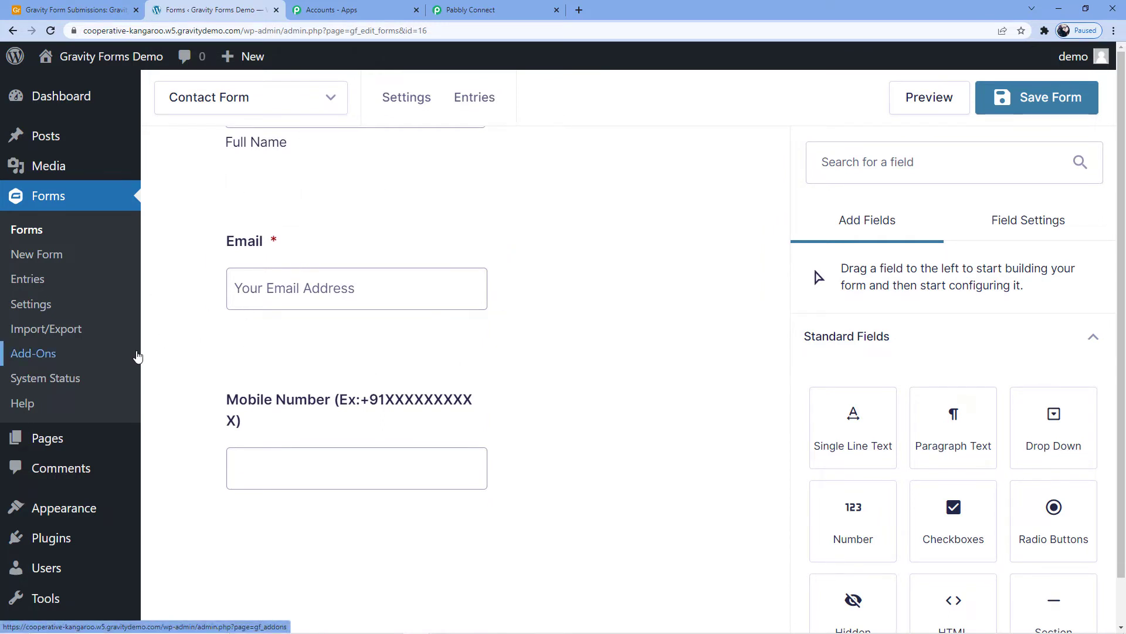
- Open the list of installed WordPress plugins and search it for "Gravity forms webhook"
{"action": "scroll", "coordinate": [126, 309], "scroll_direction": "down", "scroll_amount": 2}
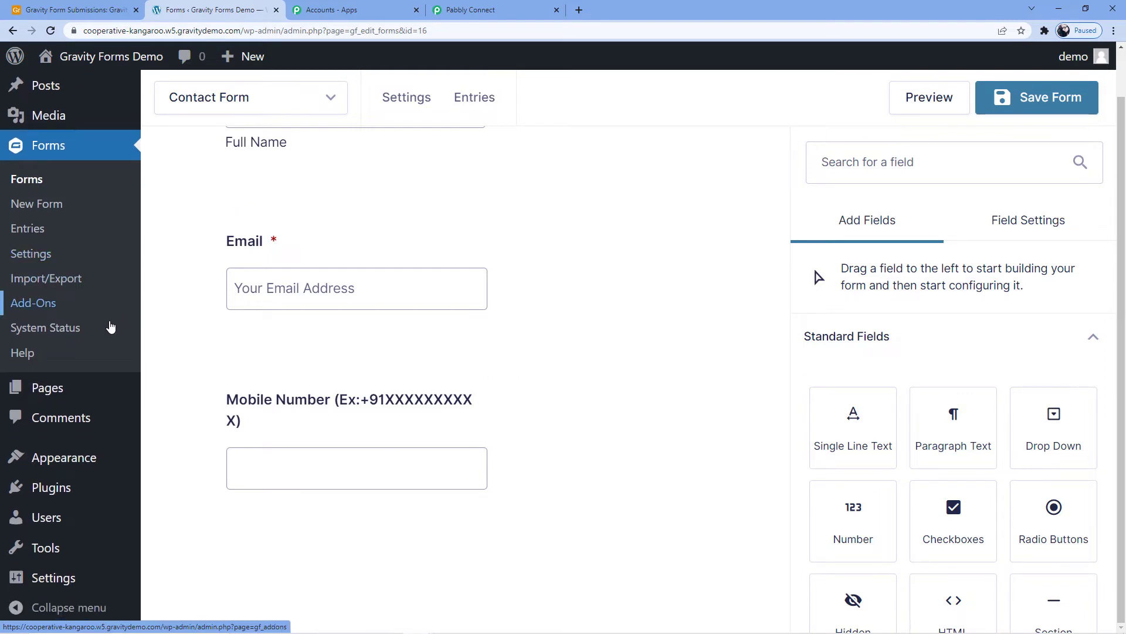
{"action": "mouse_move", "coordinate": [61, 487]}
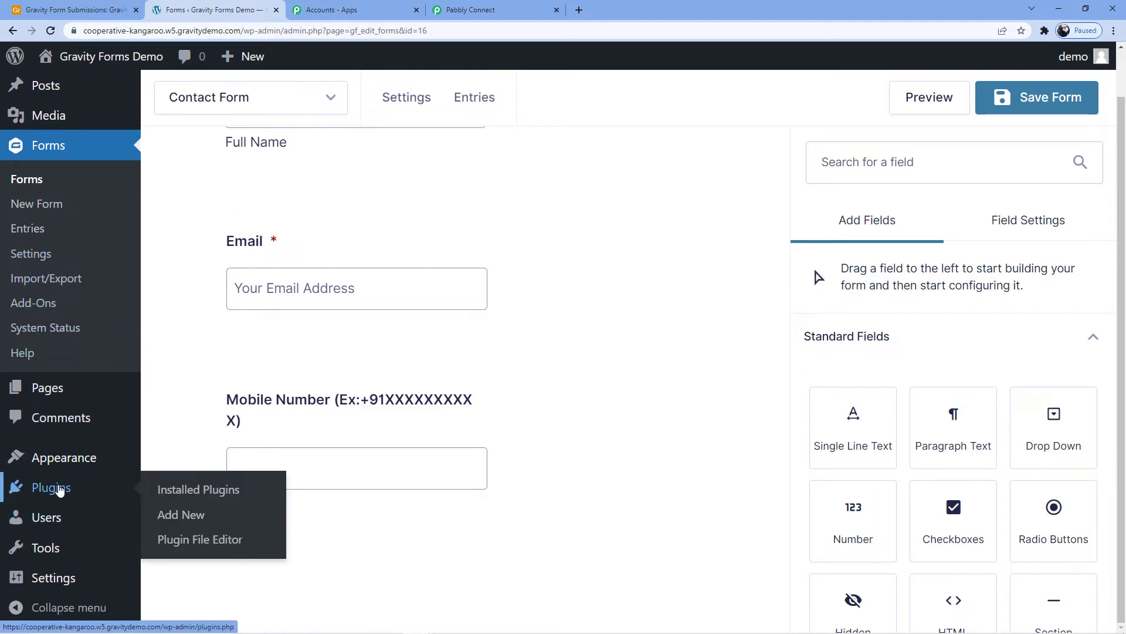
{"action": "left_click", "coordinate": [179, 491]}
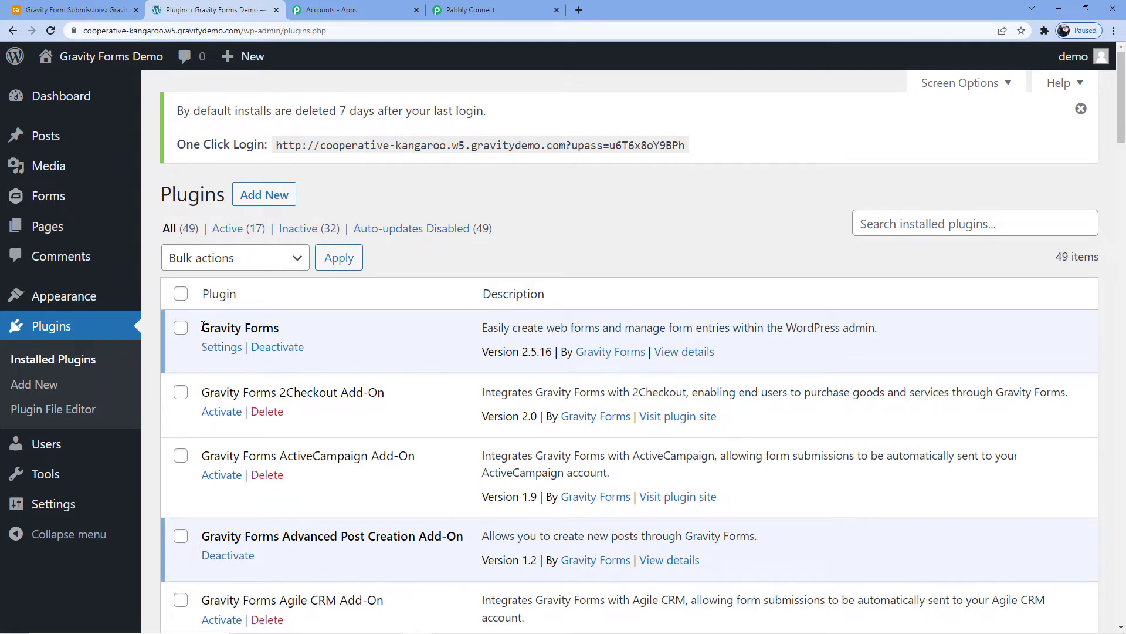
{"action": "left_click_drag", "start_coordinate": [202, 327], "coordinate": [287, 329]}
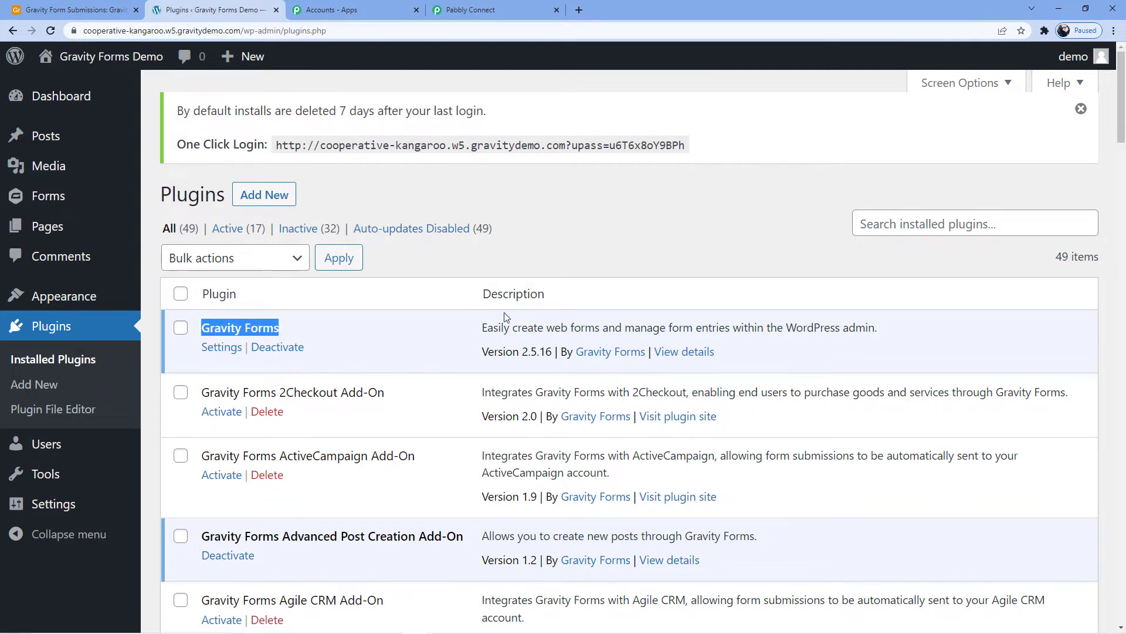
{"action": "left_click", "coordinate": [904, 226]}
{"action": "type", "text": "Gravity forms"}
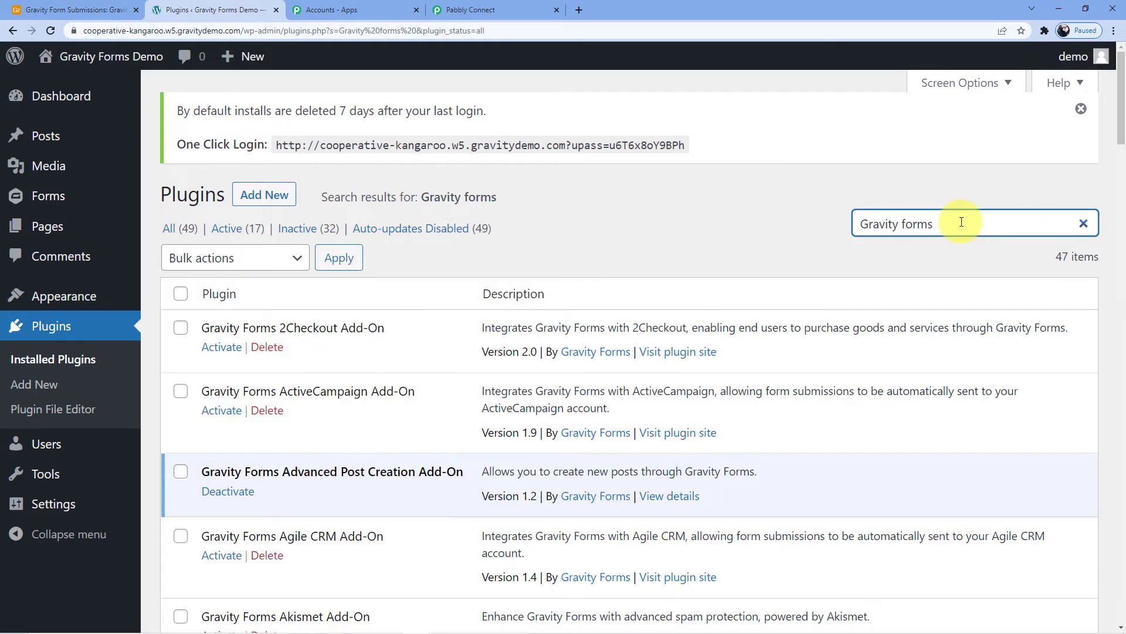
{"action": "type", "text": " webhok"}
{"action": "key", "text": "BackSpace"}
{"action": "key", "text": "BackSpace"}
{"action": "type", "text": "ook"}
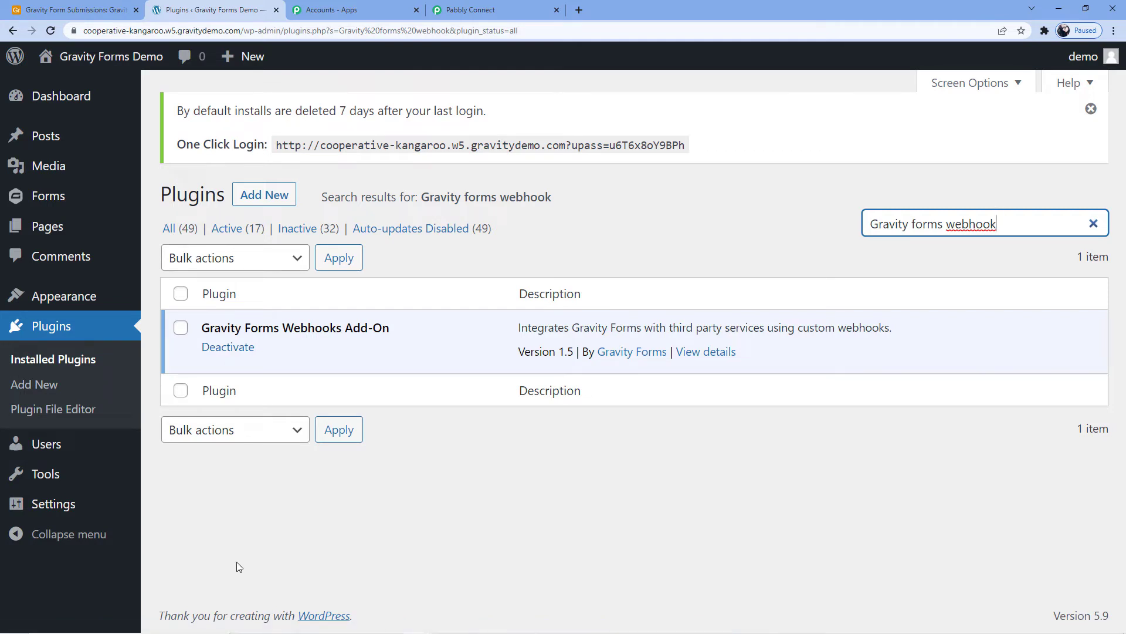
- Open the general Gravity Forms settings and look through the available settings sections
{"action": "mouse_move", "coordinate": [51, 195]}
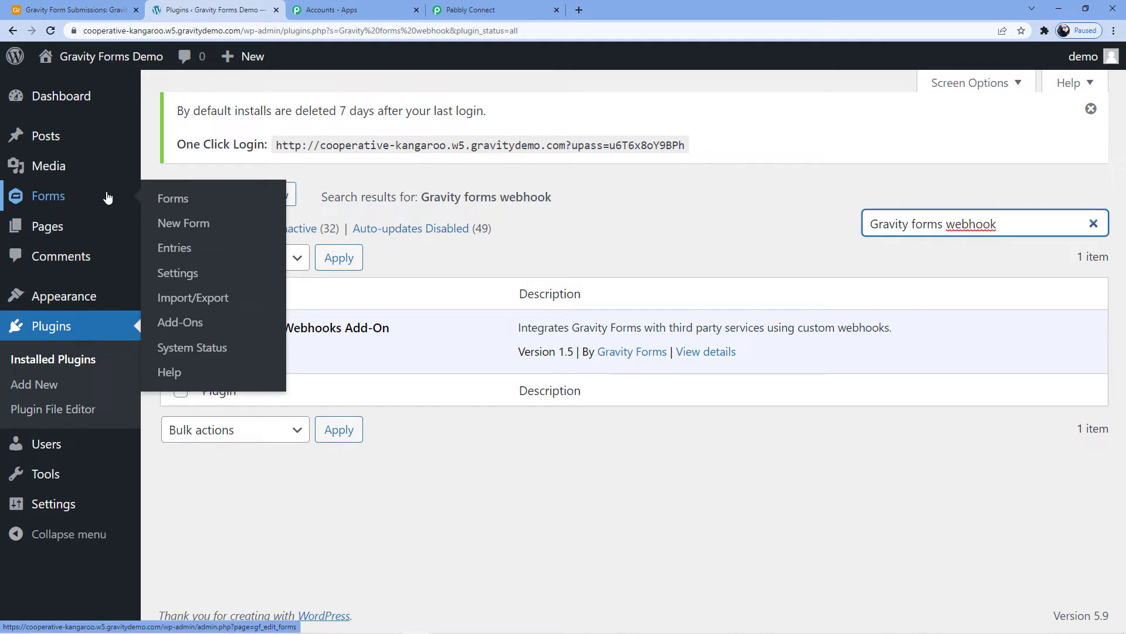
{"action": "left_click", "coordinate": [209, 281]}
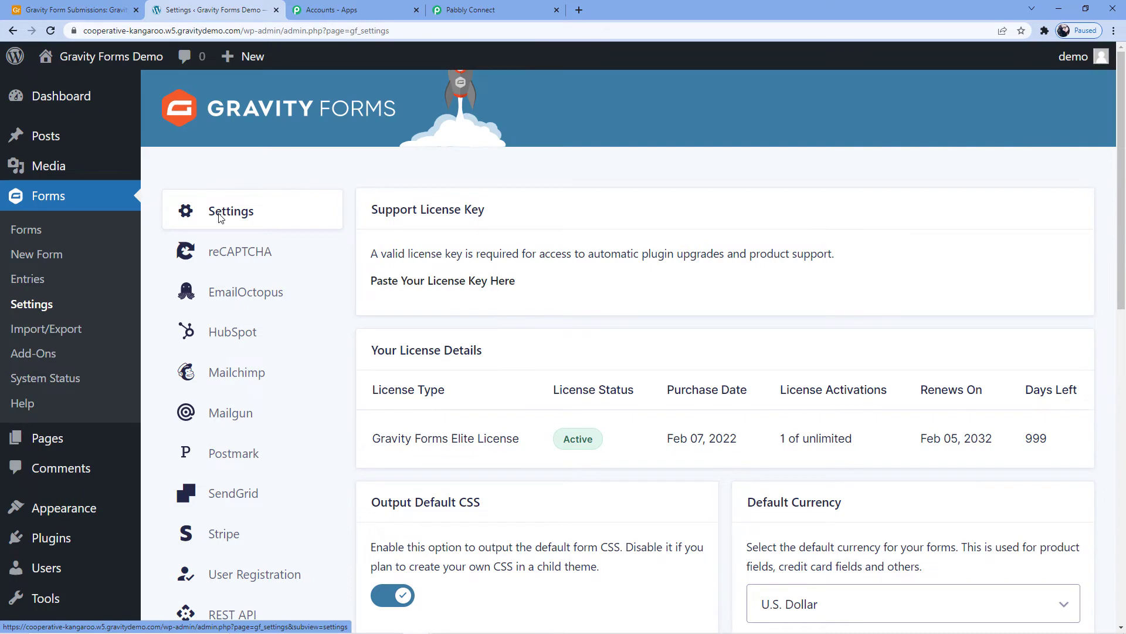
{"action": "scroll", "coordinate": [434, 234], "scroll_direction": "down", "scroll_amount": 3}
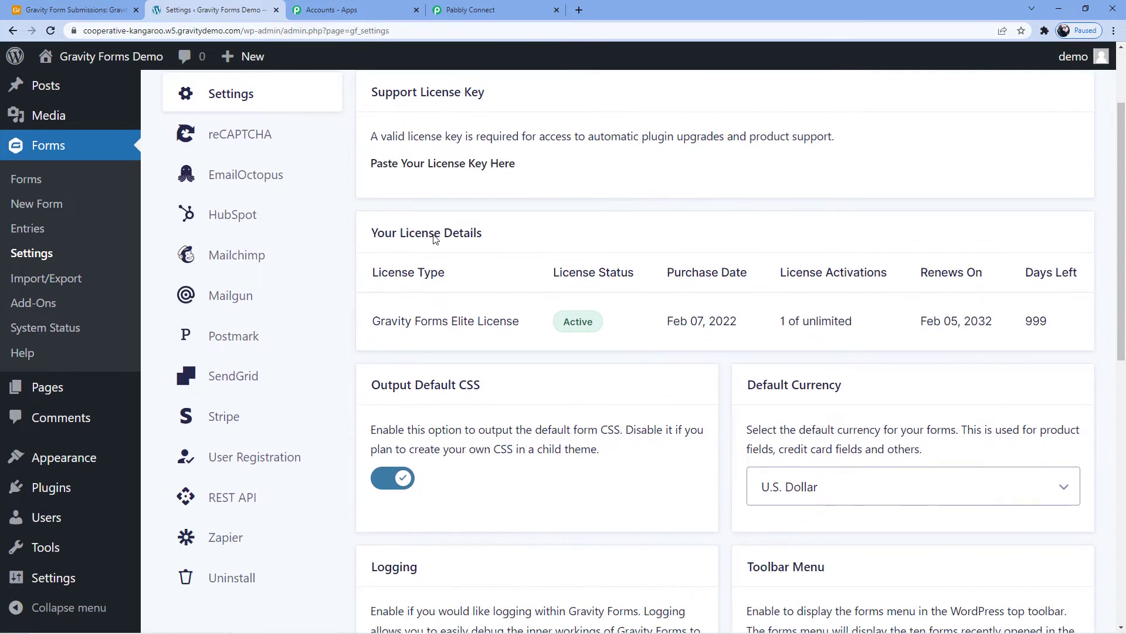
{"action": "scroll", "coordinate": [434, 234], "scroll_direction": "up", "scroll_amount": 3}
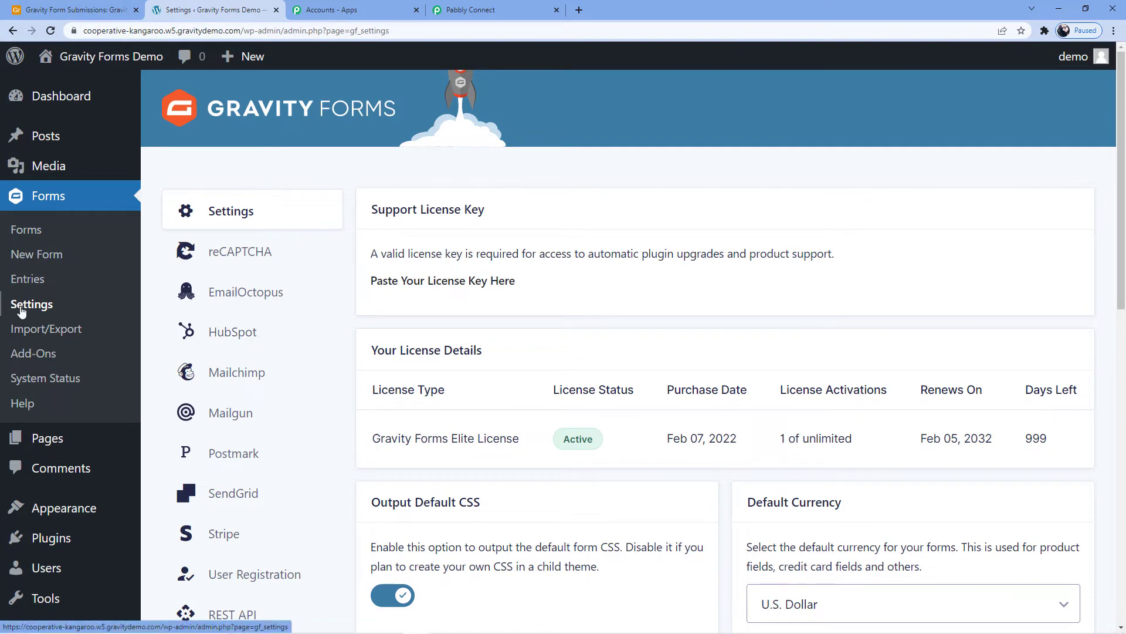
- Open the Contact Form from the forms list and go to its form settings
{"action": "left_click", "coordinate": [37, 233]}
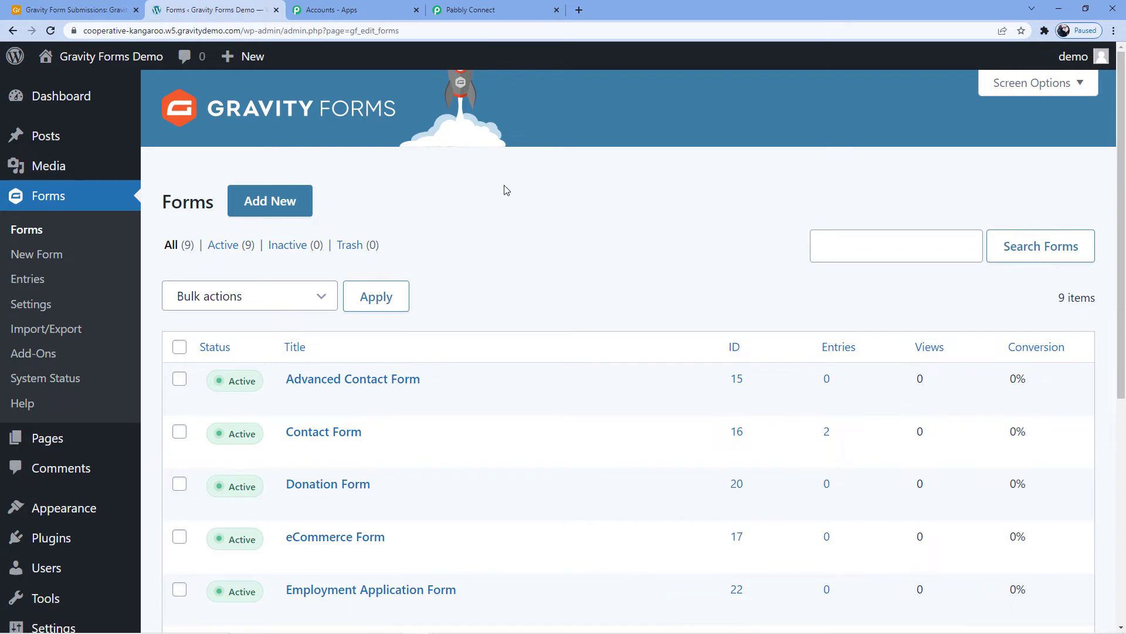
{"action": "scroll", "coordinate": [502, 196], "scroll_direction": "down", "scroll_amount": 4}
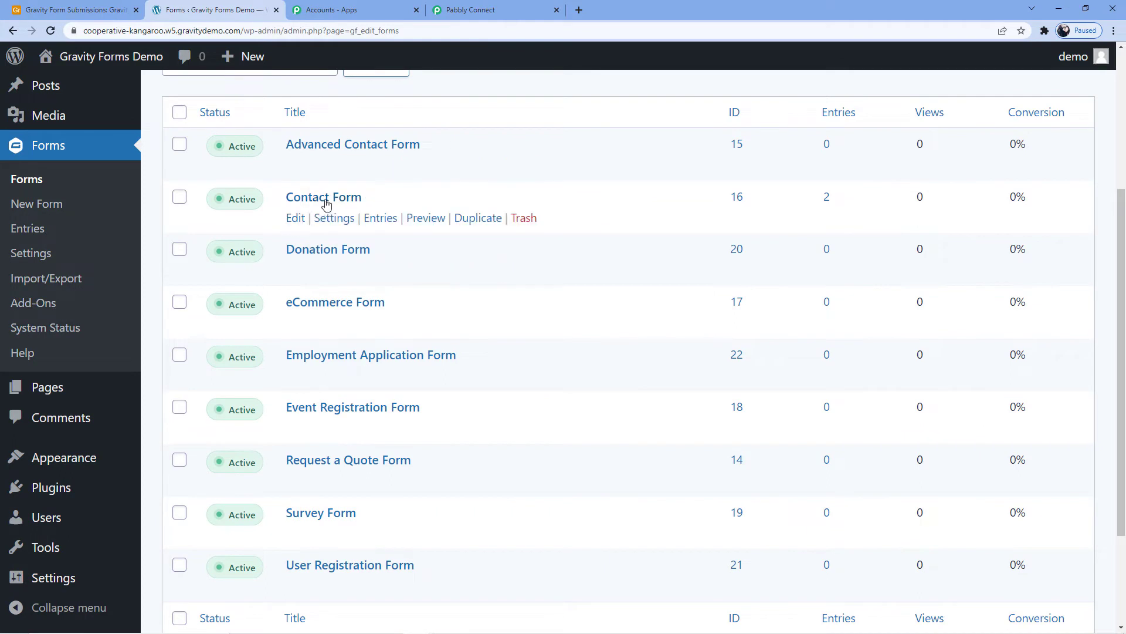
{"action": "left_click", "coordinate": [324, 200]}
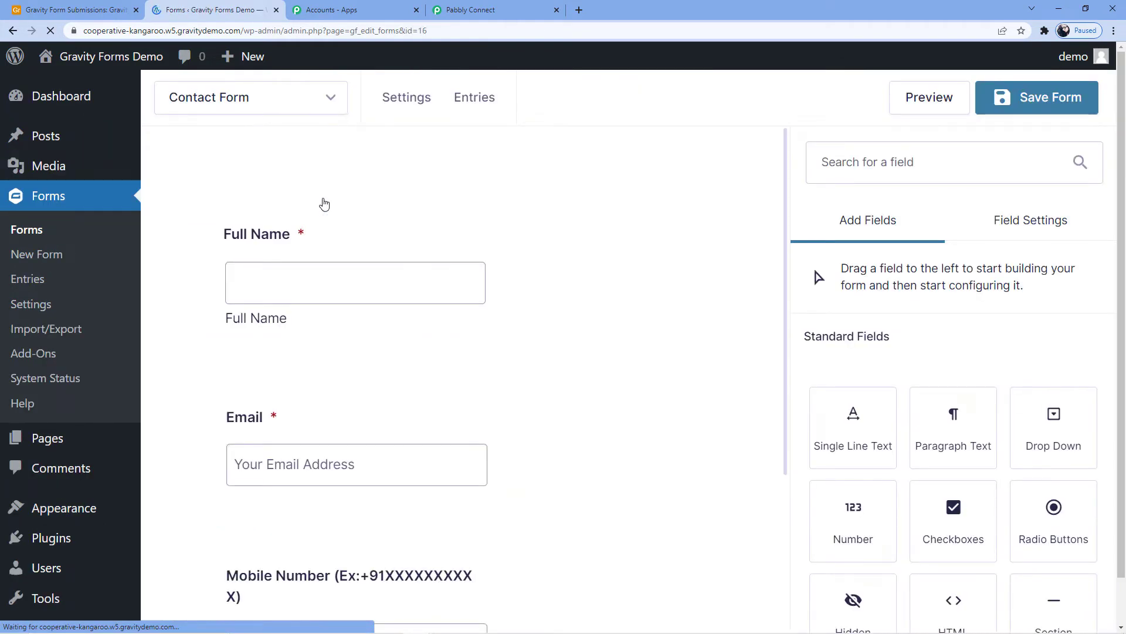
{"action": "mouse_move", "coordinate": [414, 101]}
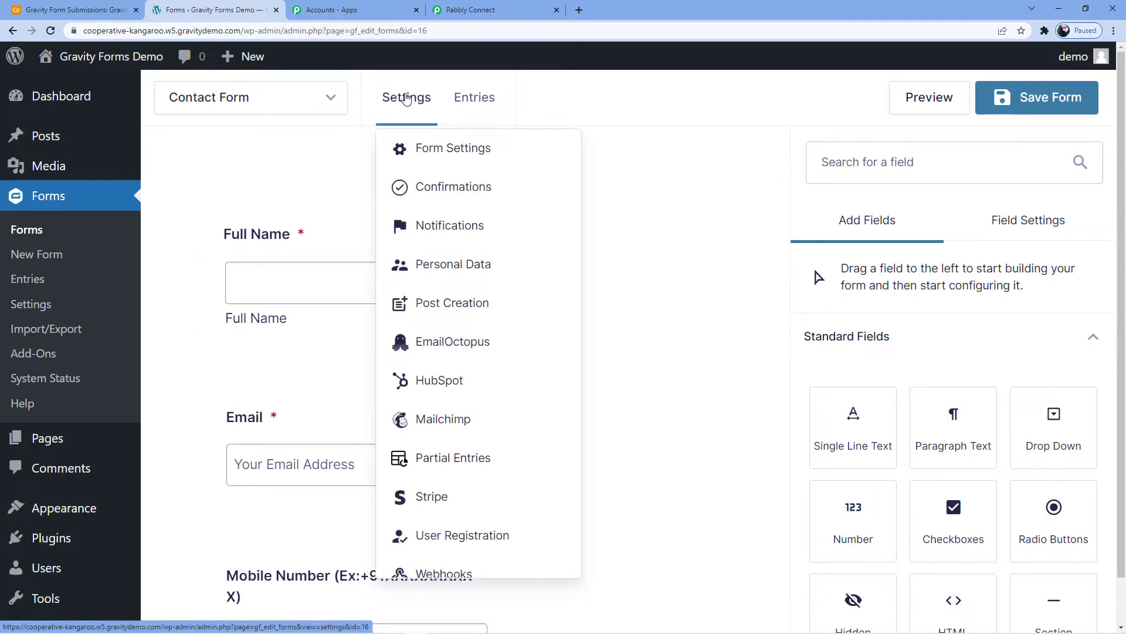
{"action": "left_click", "coordinate": [427, 148]}
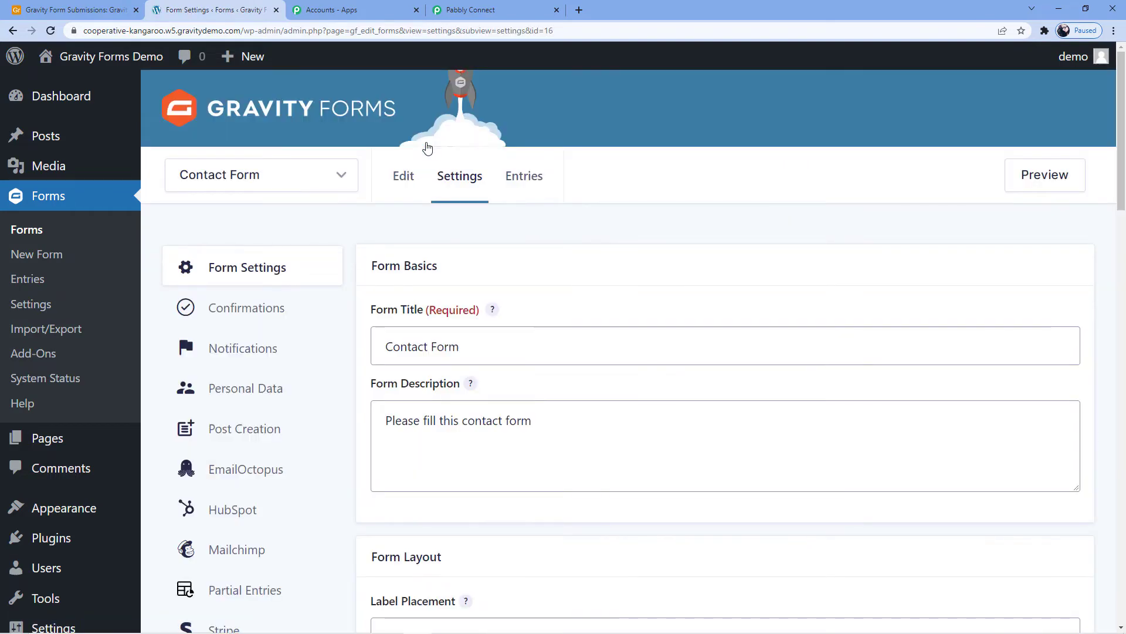
- Find the webhooks section in the Contact Form's settings and open its list of feeds
{"action": "scroll", "coordinate": [850, 258], "scroll_direction": "down", "scroll_amount": 2}
{"action": "scroll", "coordinate": [645, 199], "scroll_direction": "up", "scroll_amount": 2}
{"action": "scroll", "coordinate": [293, 248], "scroll_direction": "down", "scroll_amount": 1}
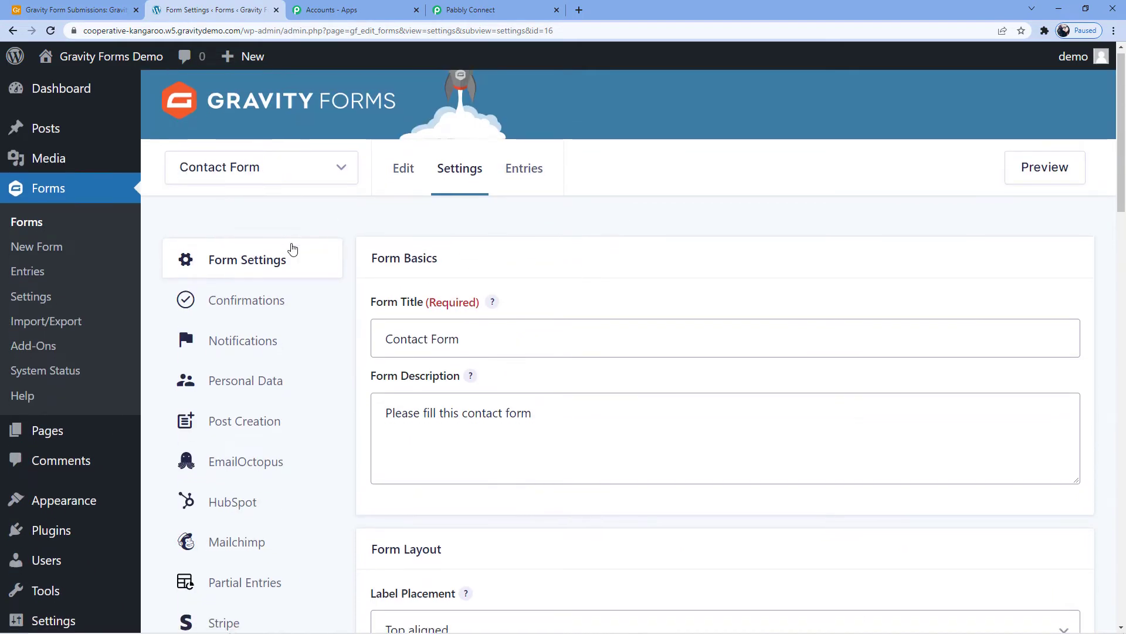
{"action": "scroll", "coordinate": [292, 249], "scroll_direction": "down", "scroll_amount": 3}
{"action": "scroll", "coordinate": [587, 246], "scroll_direction": "down", "scroll_amount": 1}
{"action": "scroll", "coordinate": [566, 255], "scroll_direction": "up", "scroll_amount": 4}
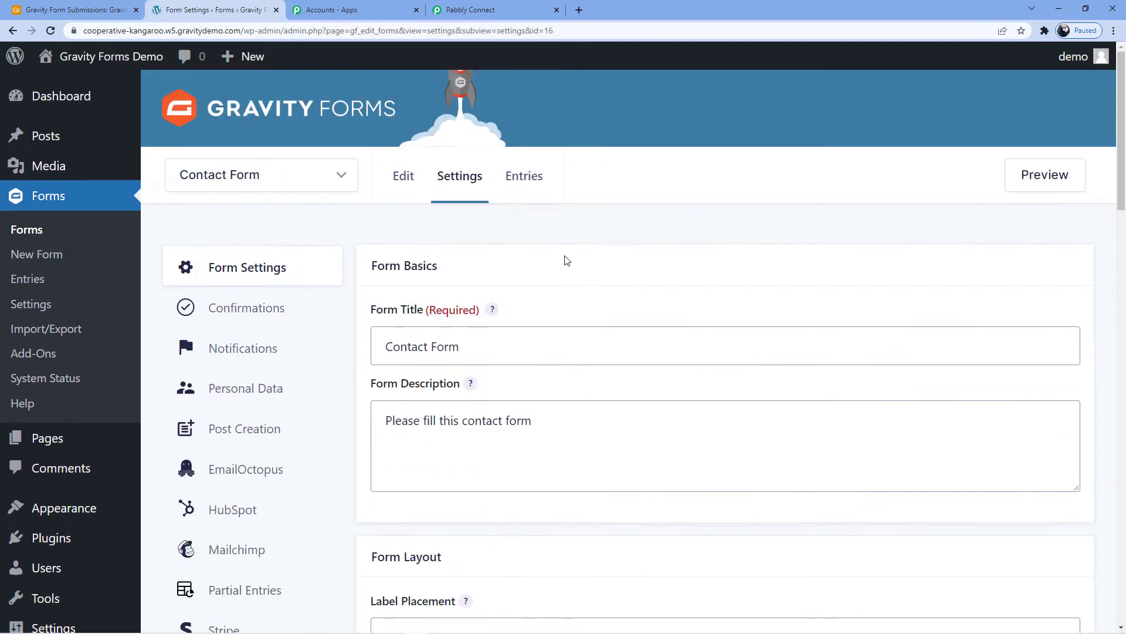
{"action": "scroll", "coordinate": [566, 259], "scroll_direction": "down", "scroll_amount": 7}
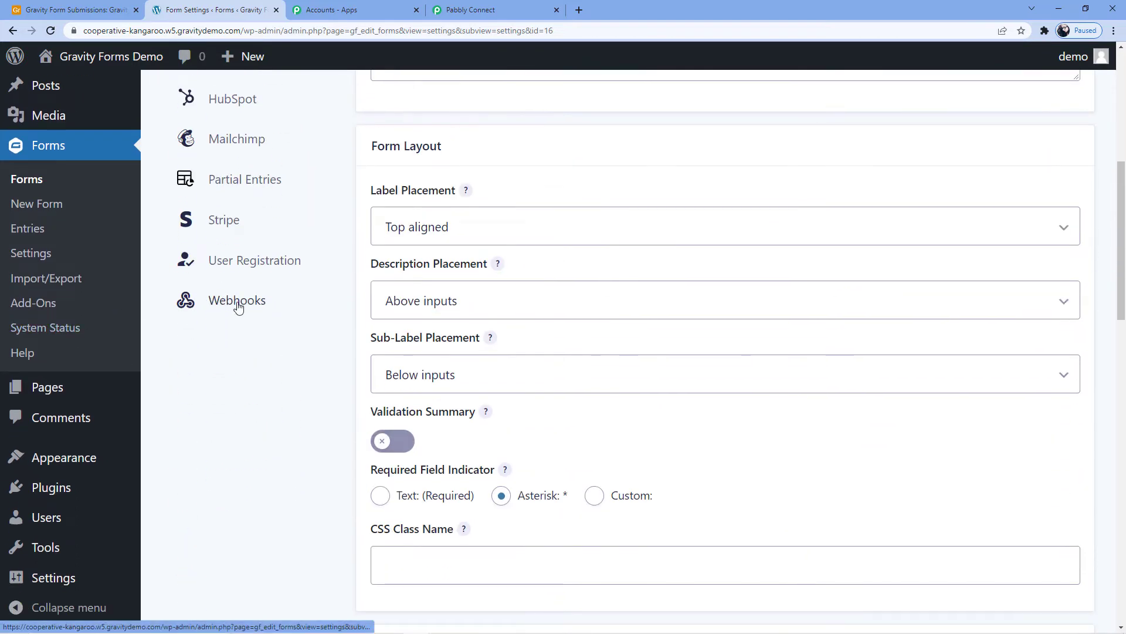
{"action": "left_click", "coordinate": [238, 302]}
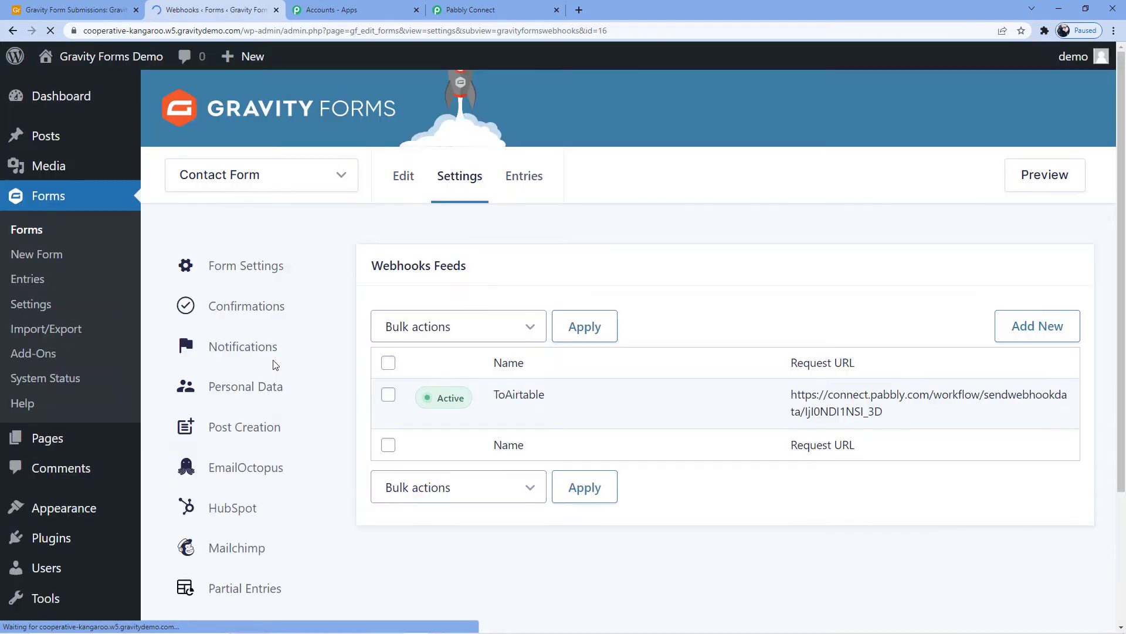
- Delete the existing ToAirtable webhook feed and confirm the deletion
{"action": "scroll", "coordinate": [420, 332], "scroll_direction": "down", "scroll_amount": 2}
{"action": "scroll", "coordinate": [427, 332], "scroll_direction": "up", "scroll_amount": 2}
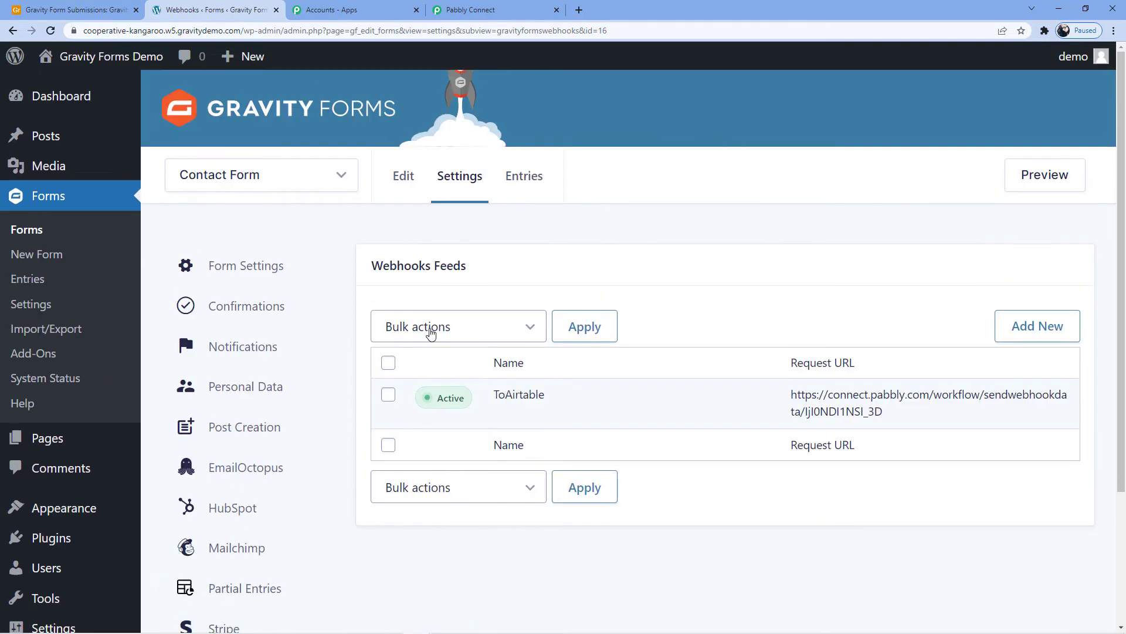
{"action": "mouse_move", "coordinate": [721, 423]}
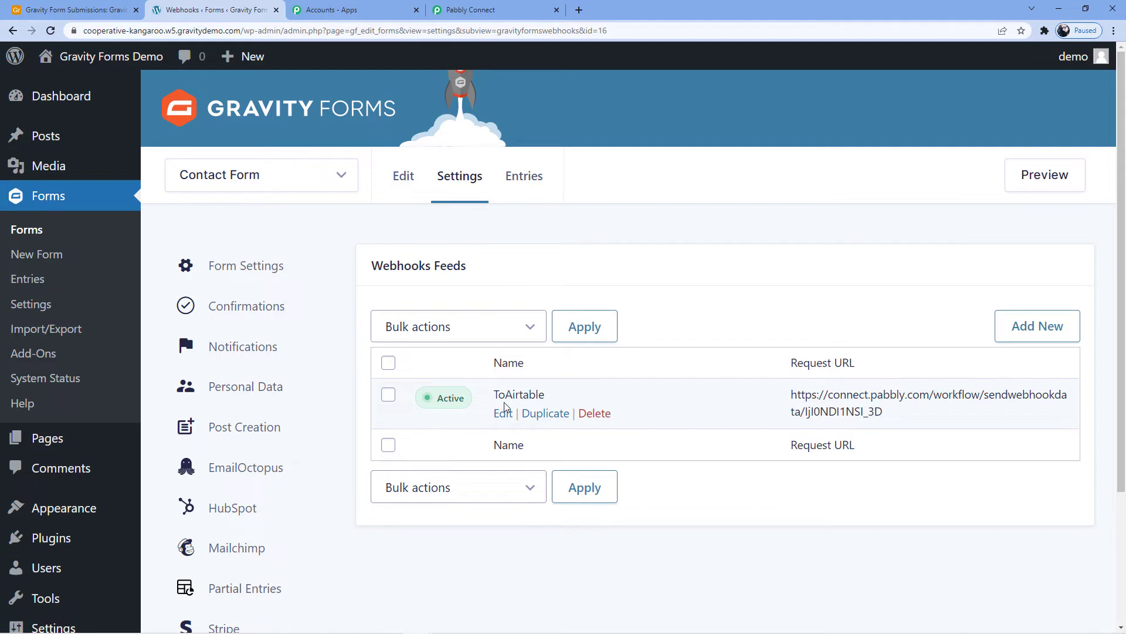
{"action": "left_click", "coordinate": [594, 413]}
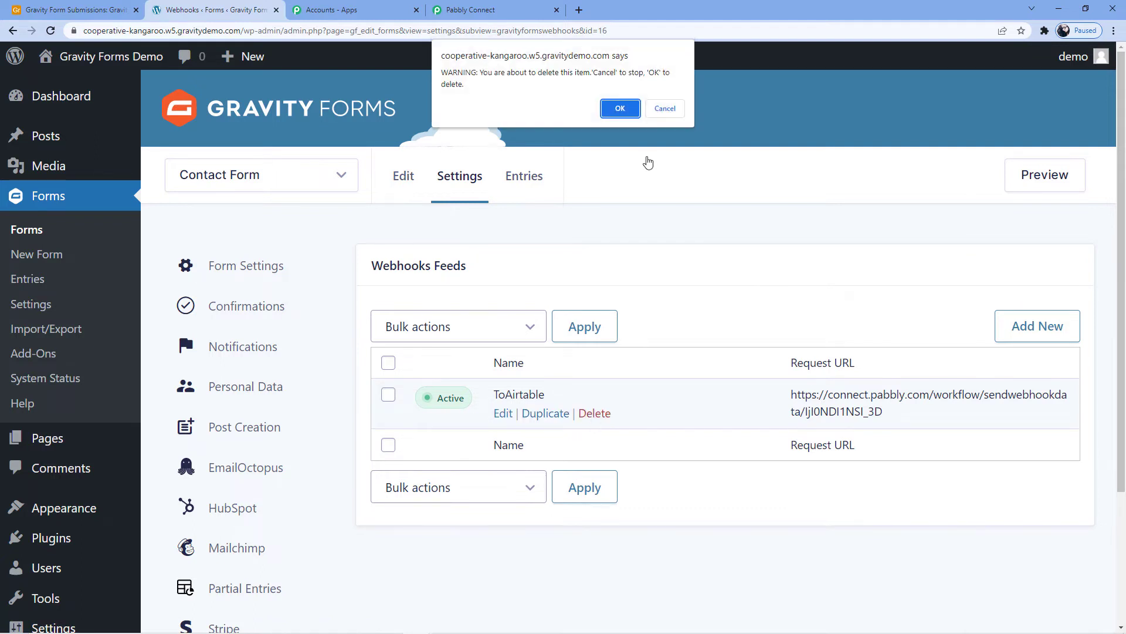
{"action": "left_click", "coordinate": [620, 109]}
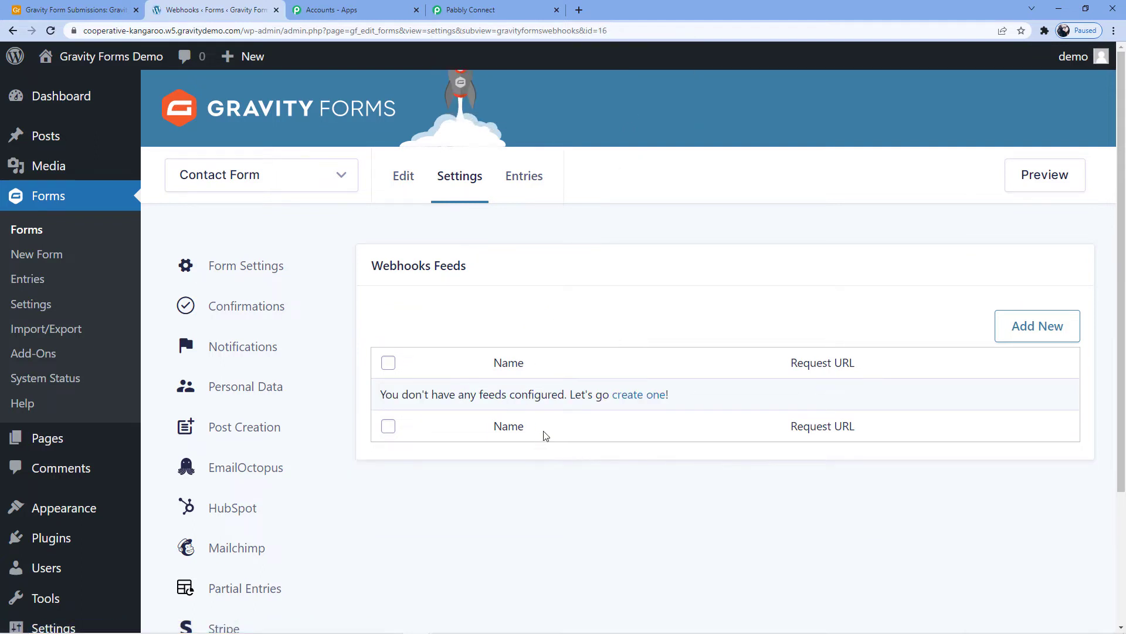
- Add a new webhook feed to the Contact Form and name it "Gravity to Airtable"
{"action": "left_click", "coordinate": [1015, 332]}
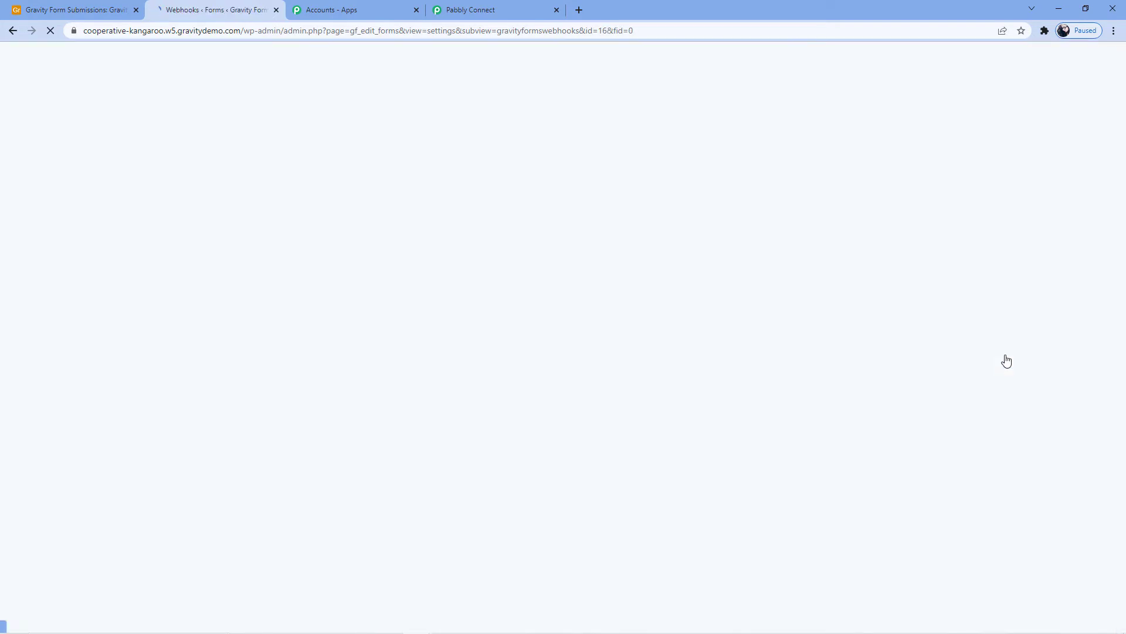
{"action": "left_click_drag", "start_coordinate": [591, 302], "coordinate": [408, 301]}
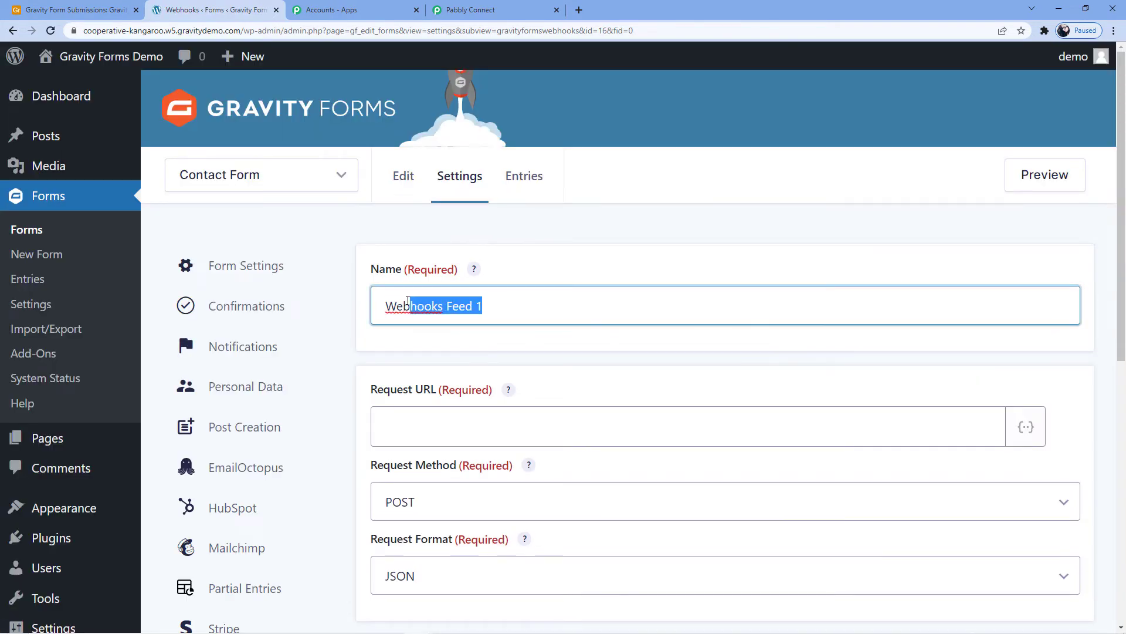
{"action": "key", "text": "BackSpace"}
{"action": "key", "text": "BackSpace"}
{"action": "key", "text": "BackSpace"}
{"action": "type", "text": "G"}
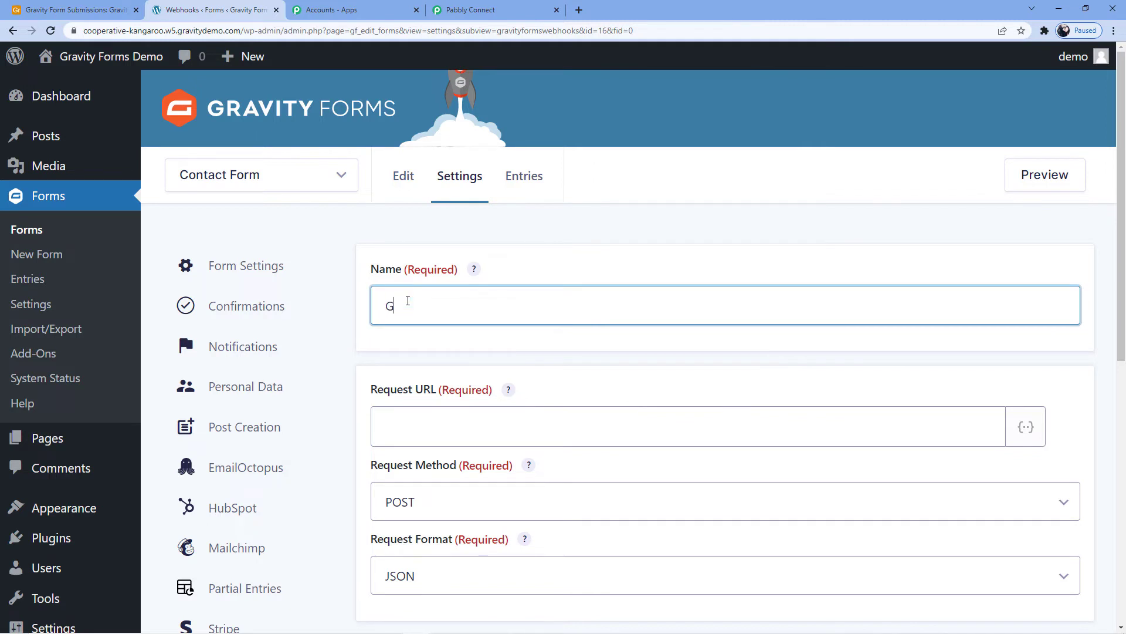
{"action": "type", "text": "ravity to Airtbal"}
{"action": "type", "text": "e"}
{"action": "key", "text": "BackSpace"}
{"action": "key", "text": "BackSpace"}
{"action": "key", "text": "BackSpace"}
{"action": "type", "text": "able"}
- Copy the Gravity Forms trigger's webhook URL from Pabbly Connect and paste it as the new feed's request URL
{"action": "scroll", "coordinate": [470, 370], "scroll_direction": "down", "scroll_amount": 4}
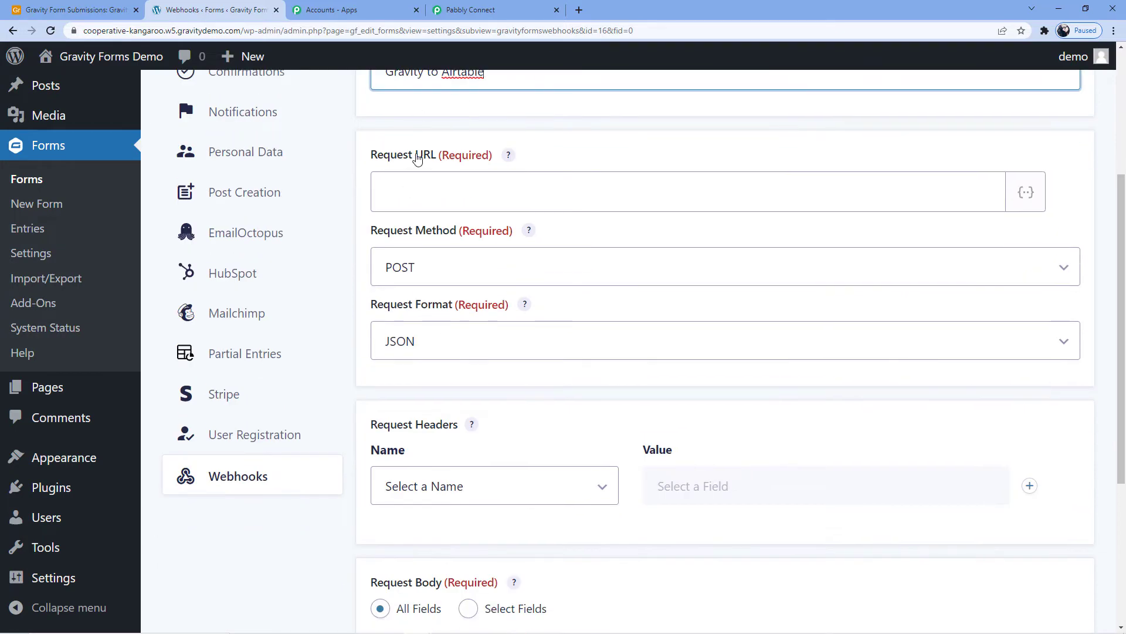
{"action": "left_click", "coordinate": [486, 10]}
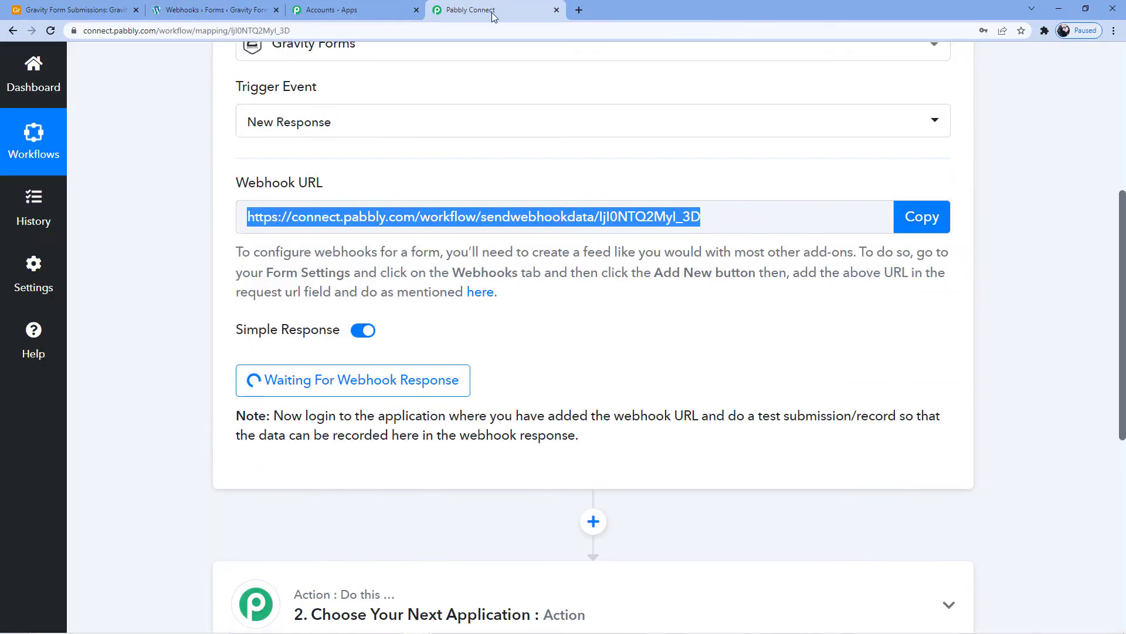
{"action": "right_click", "coordinate": [467, 220]}
{"action": "left_click", "coordinate": [498, 231]}
{"action": "left_click", "coordinate": [252, 13]}
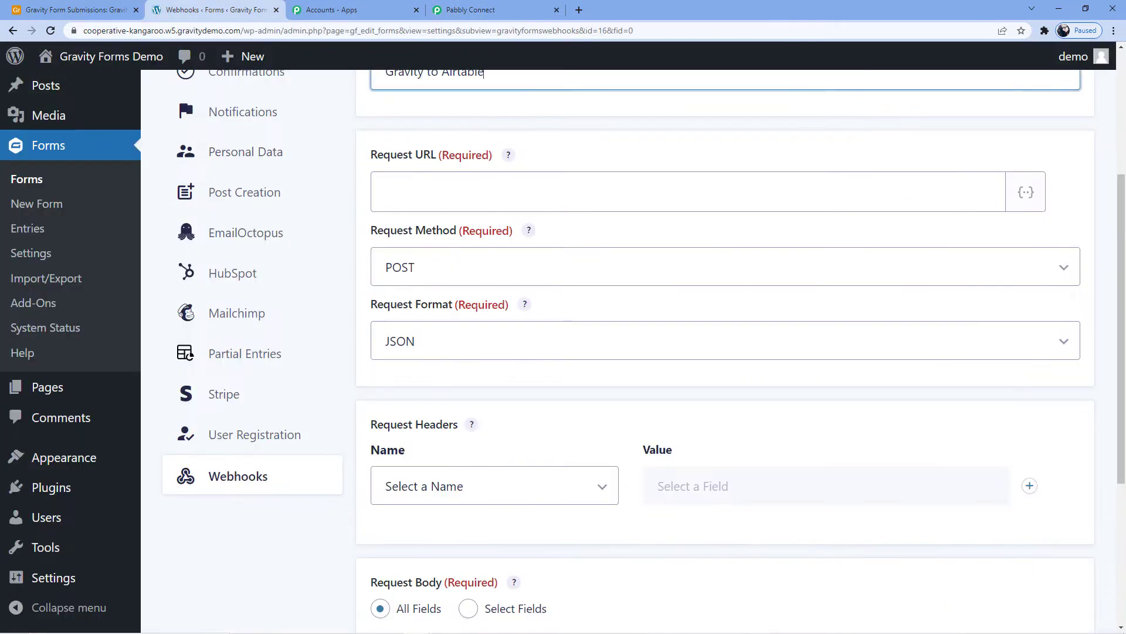
{"action": "left_click", "coordinate": [453, 185]}
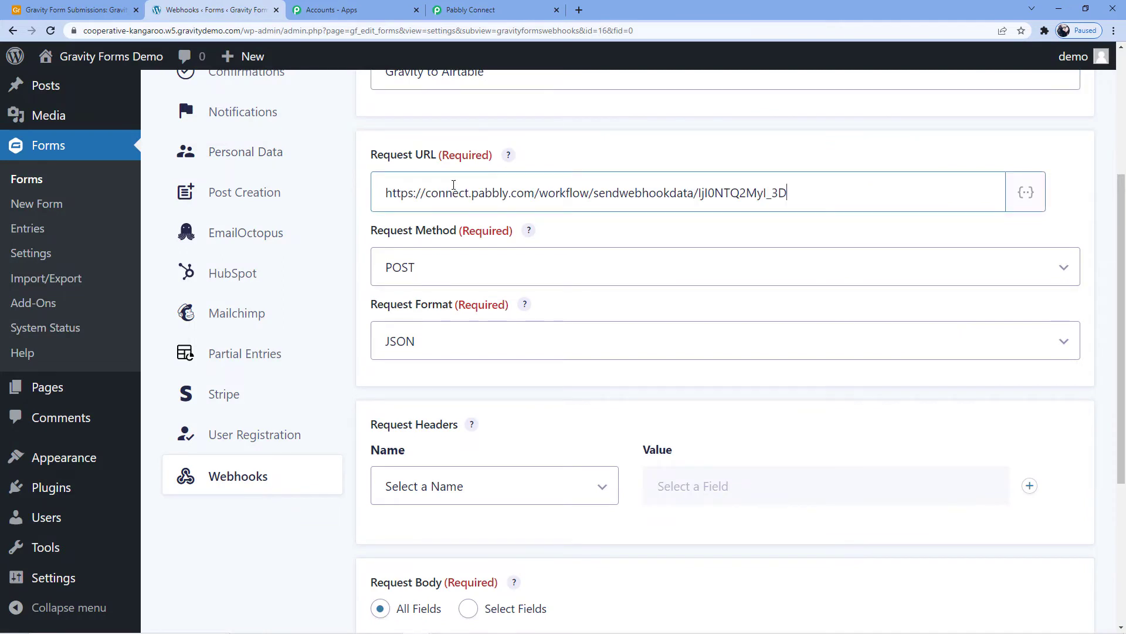
- Save the webhook feed with the POST method, JSON format and all fields in the request body
{"action": "scroll", "coordinate": [486, 240], "scroll_direction": "down", "scroll_amount": 2}
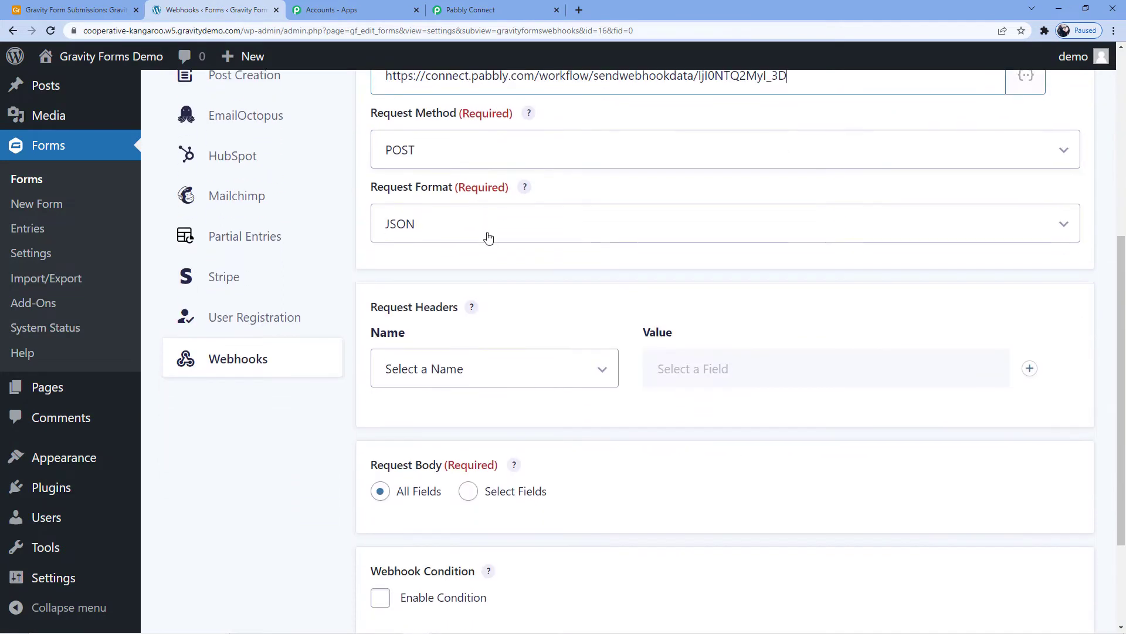
{"action": "scroll", "coordinate": [446, 222], "scroll_direction": "down", "scroll_amount": 2}
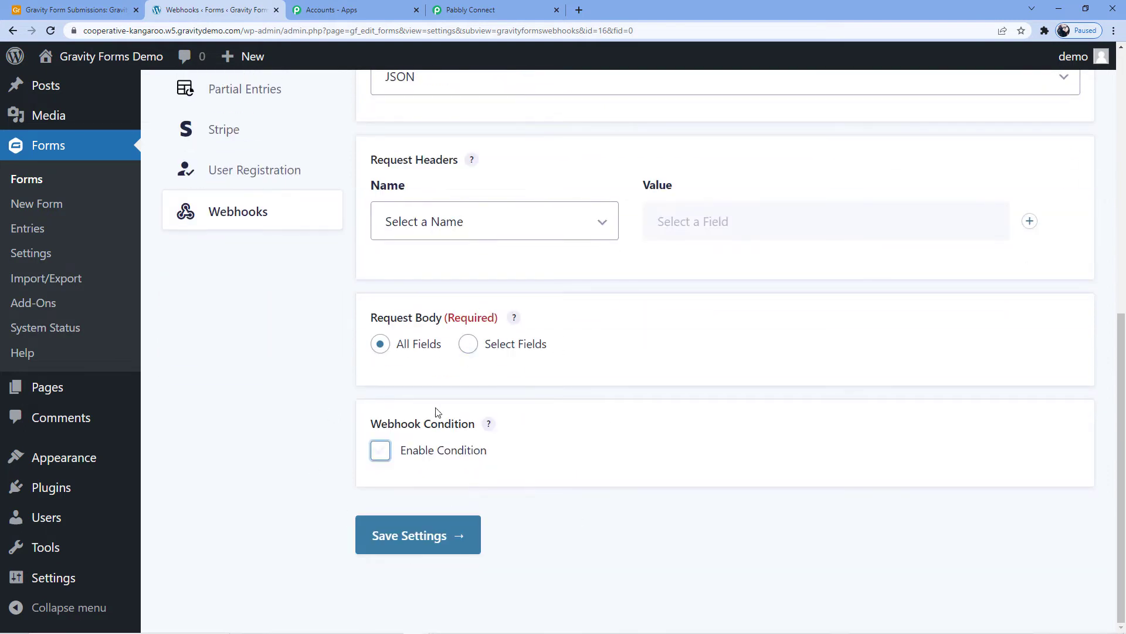
{"action": "left_click", "coordinate": [421, 535]}
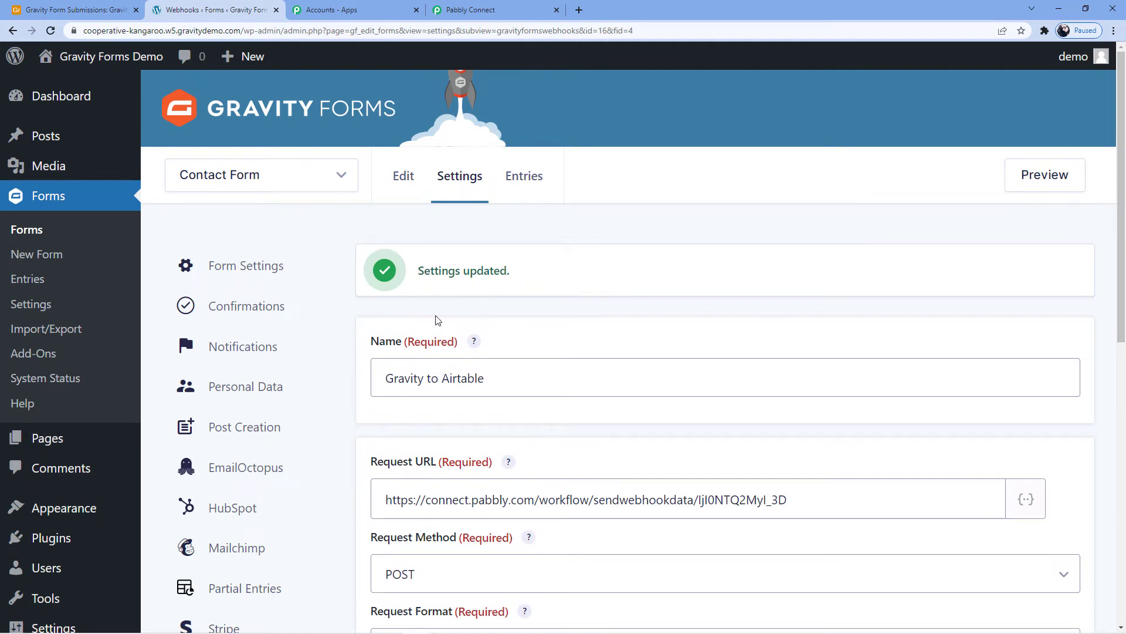
- Open the list of WordPress pages and start adding a new page
{"action": "scroll", "coordinate": [65, 358], "scroll_direction": "down", "scroll_amount": 2}
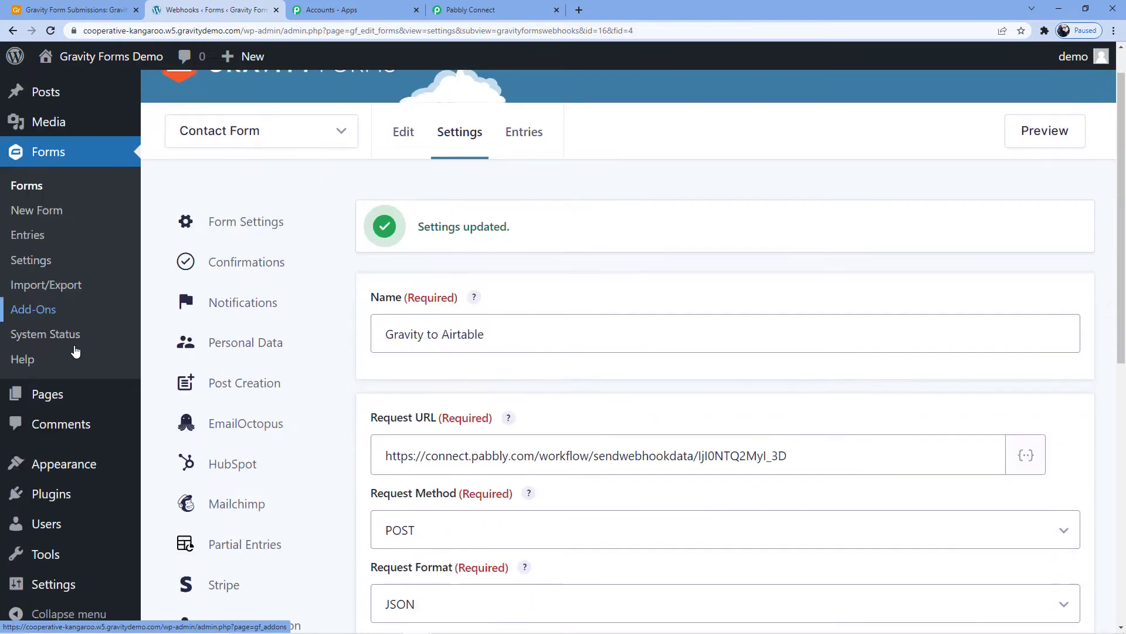
{"action": "left_click", "coordinate": [47, 384]}
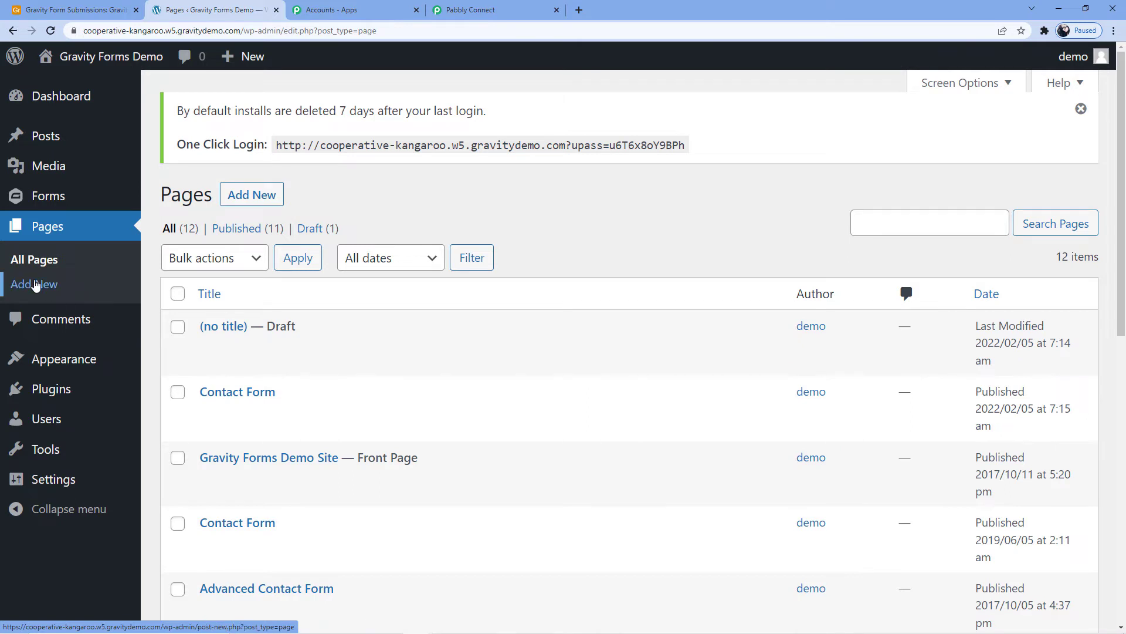
{"action": "mouse_move", "coordinate": [254, 359]}
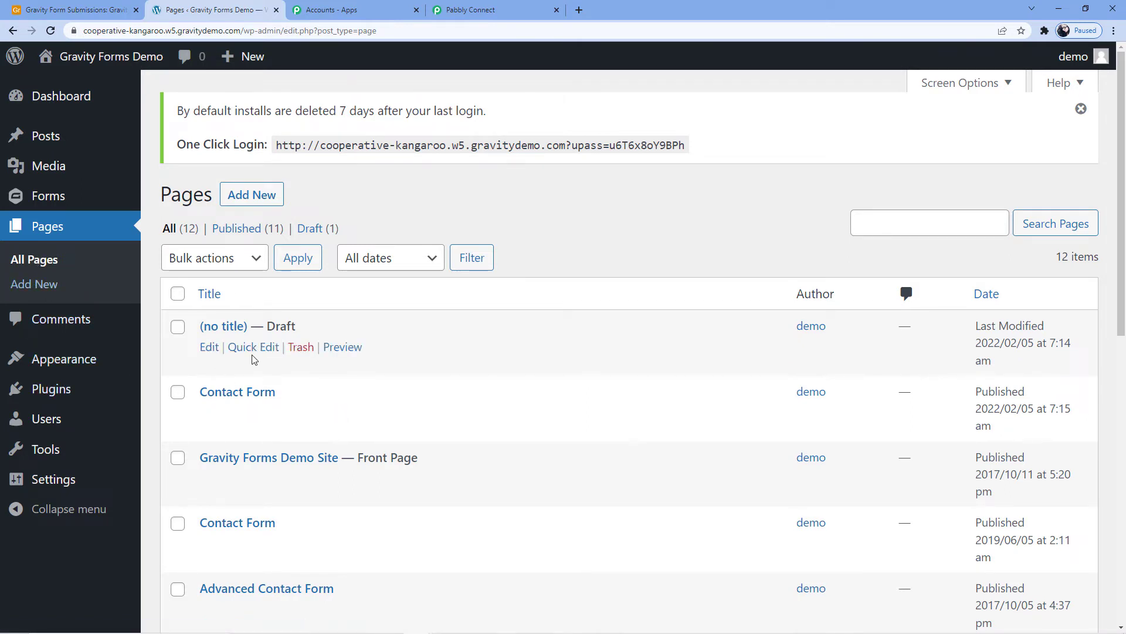
{"action": "mouse_move", "coordinate": [238, 417]}
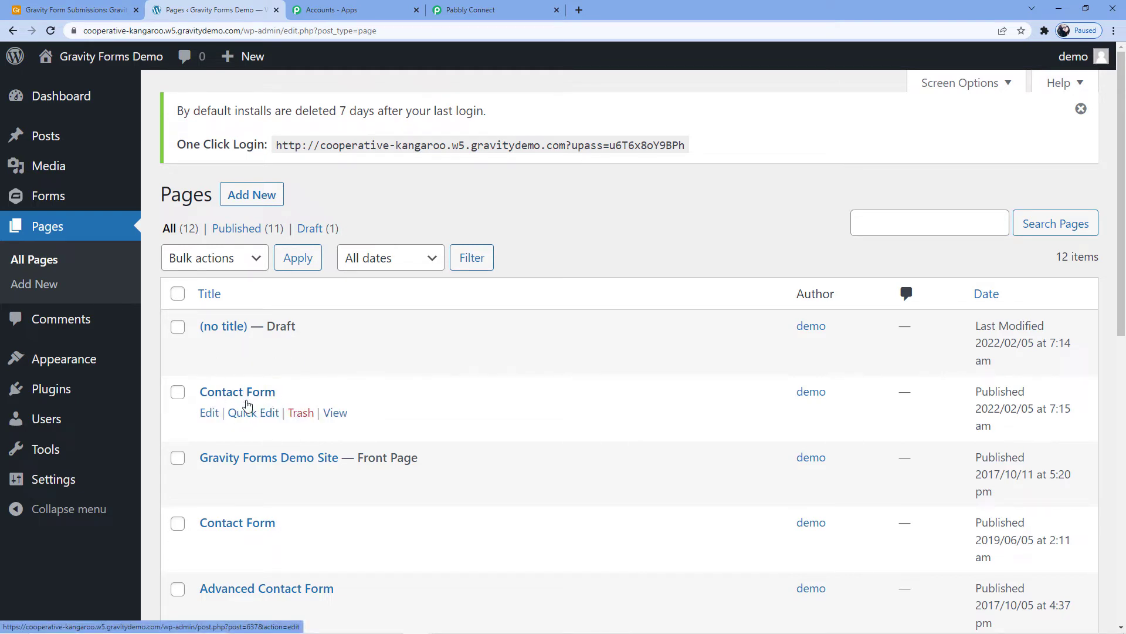
{"action": "mouse_move", "coordinate": [798, 395]}
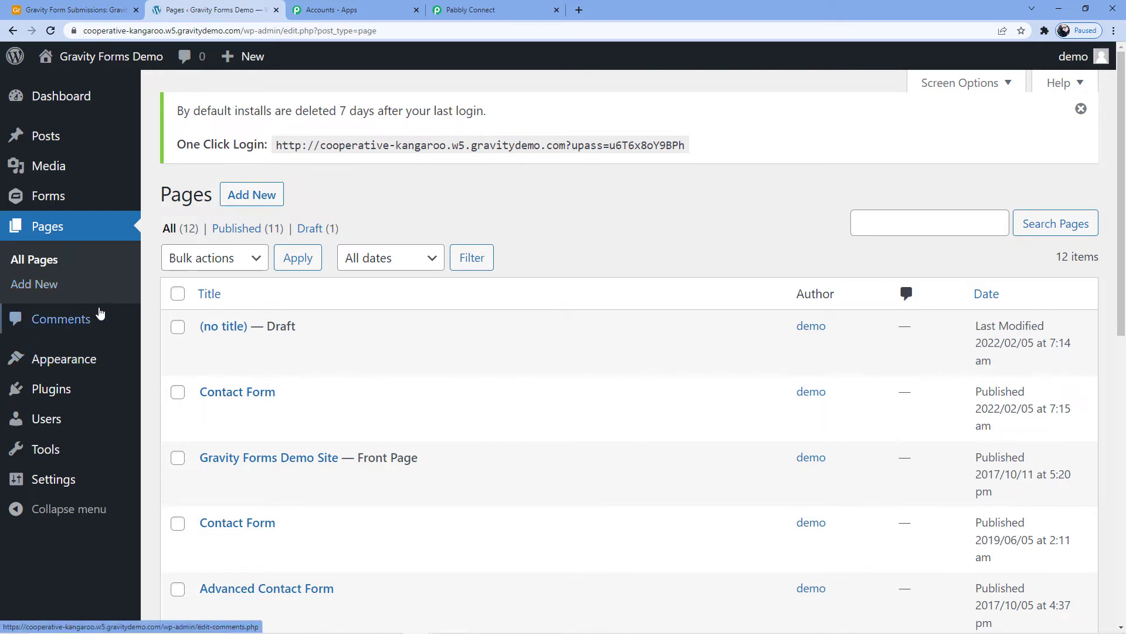
{"action": "left_click", "coordinate": [46, 295]}
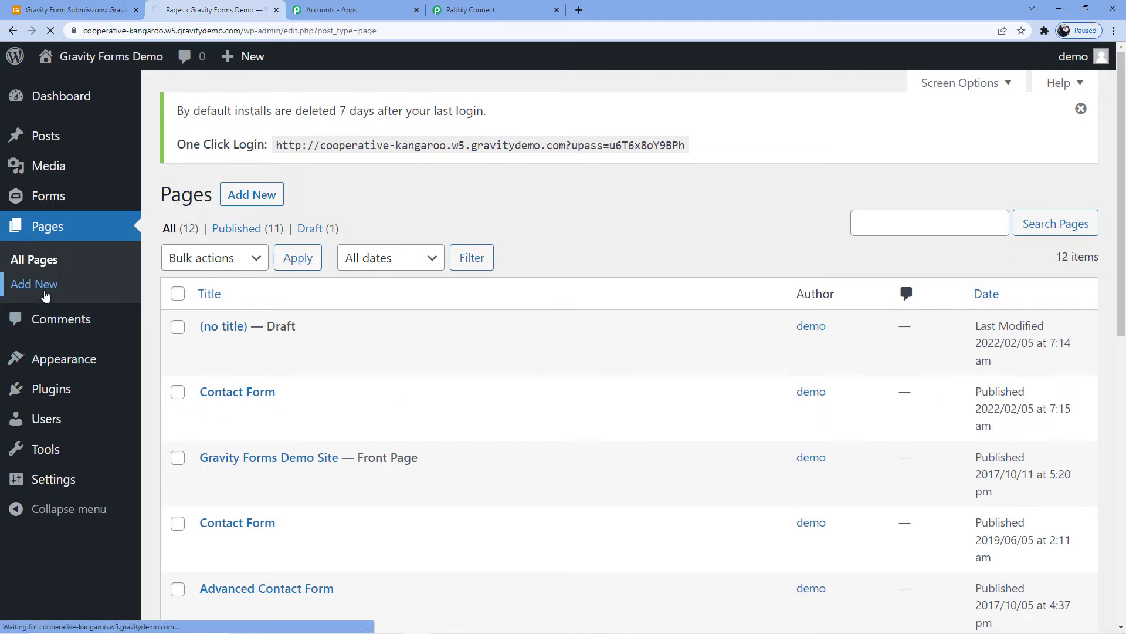
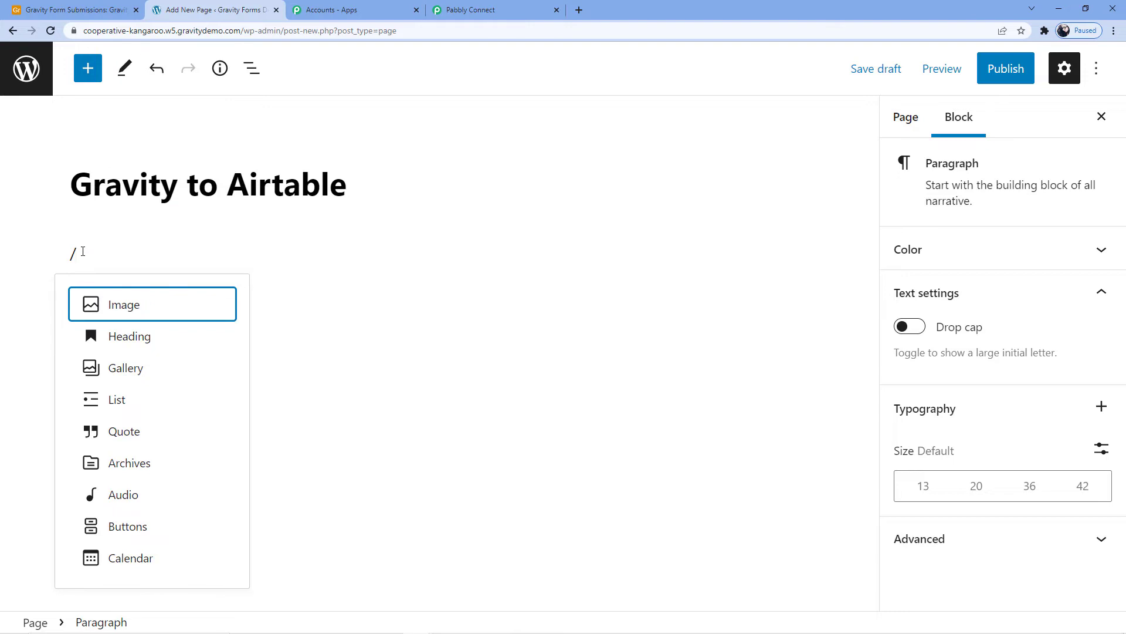
- Insert a Gravity Forms block below the page title and set it to show the Contact Form
{"action": "type", "text": "Gravity"}
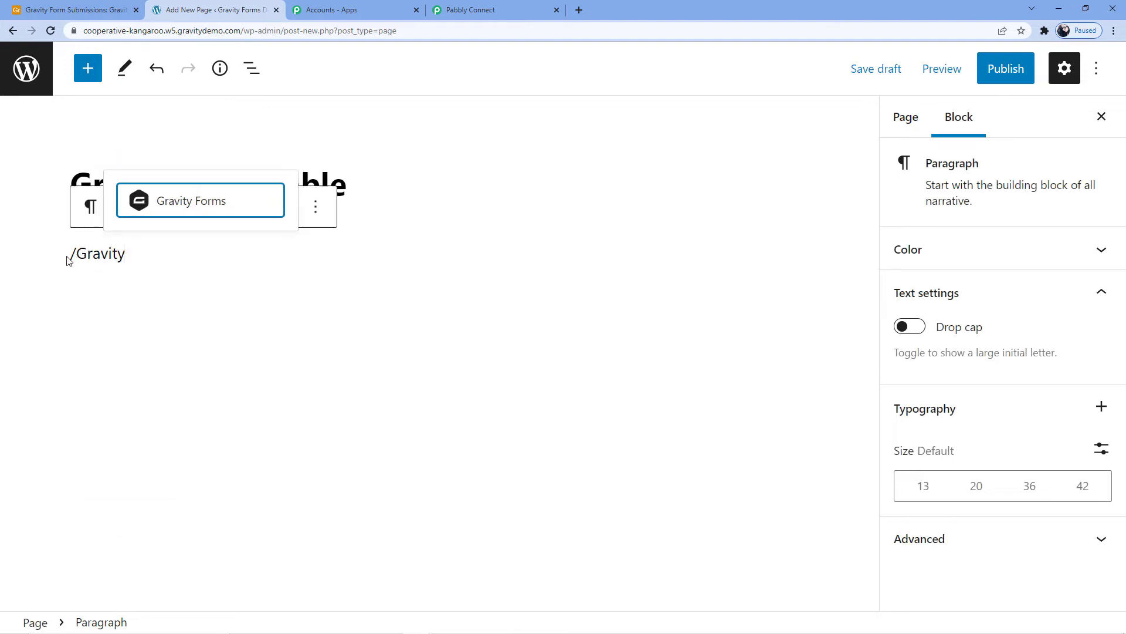
{"action": "left_click", "coordinate": [182, 215]}
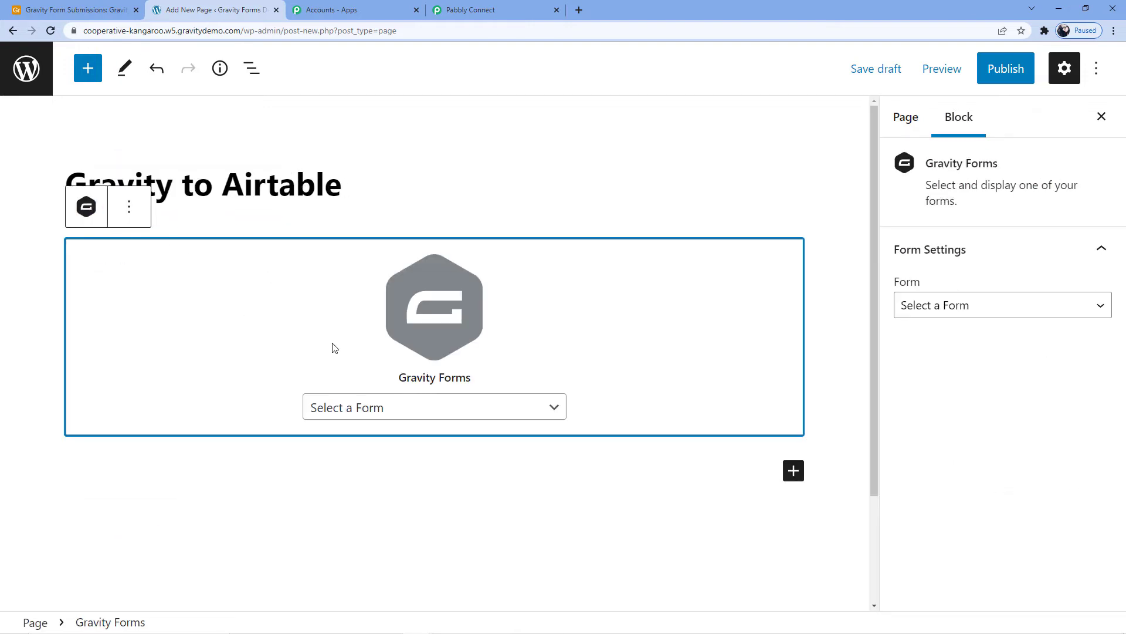
{"action": "left_click", "coordinate": [363, 409]}
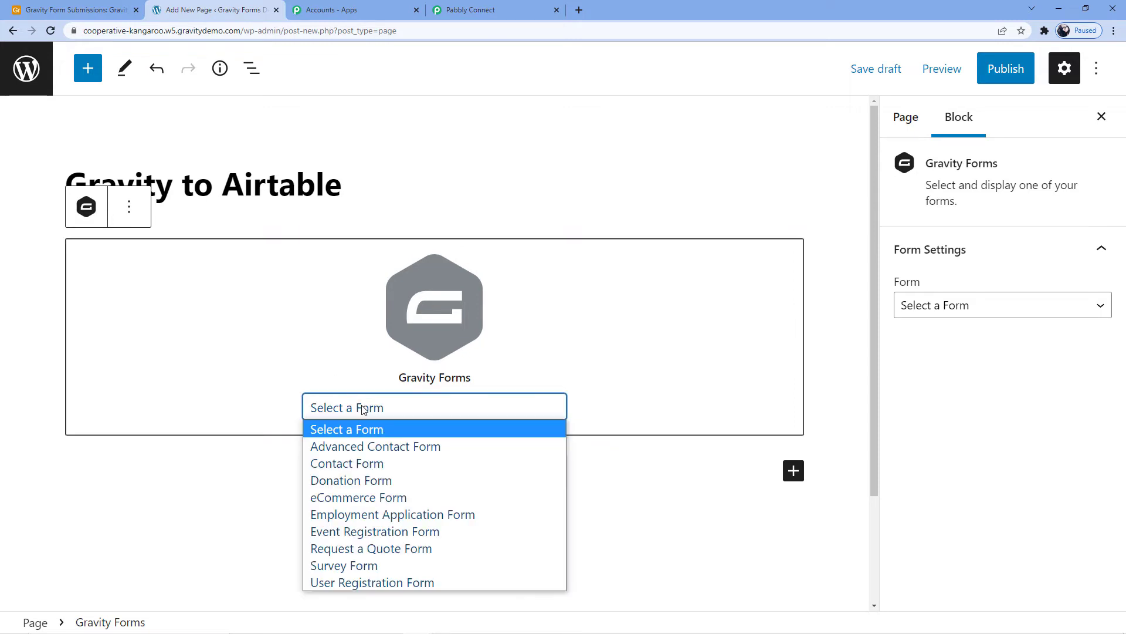
{"action": "key", "text": "Down"}
{"action": "key", "text": "Down"}
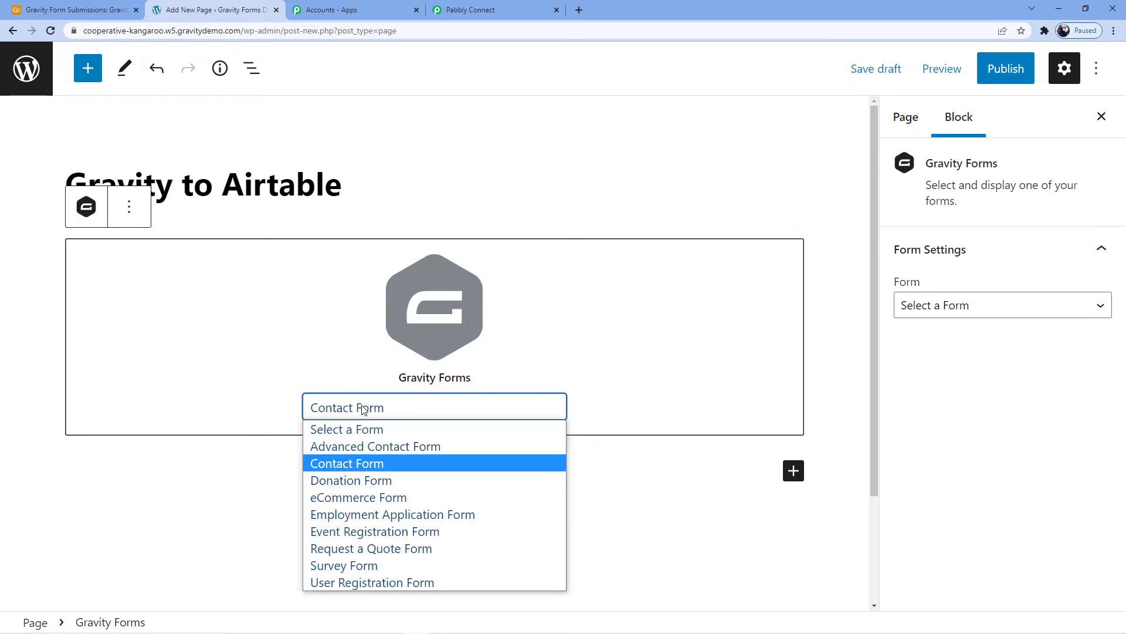
{"action": "left_click", "coordinate": [362, 463]}
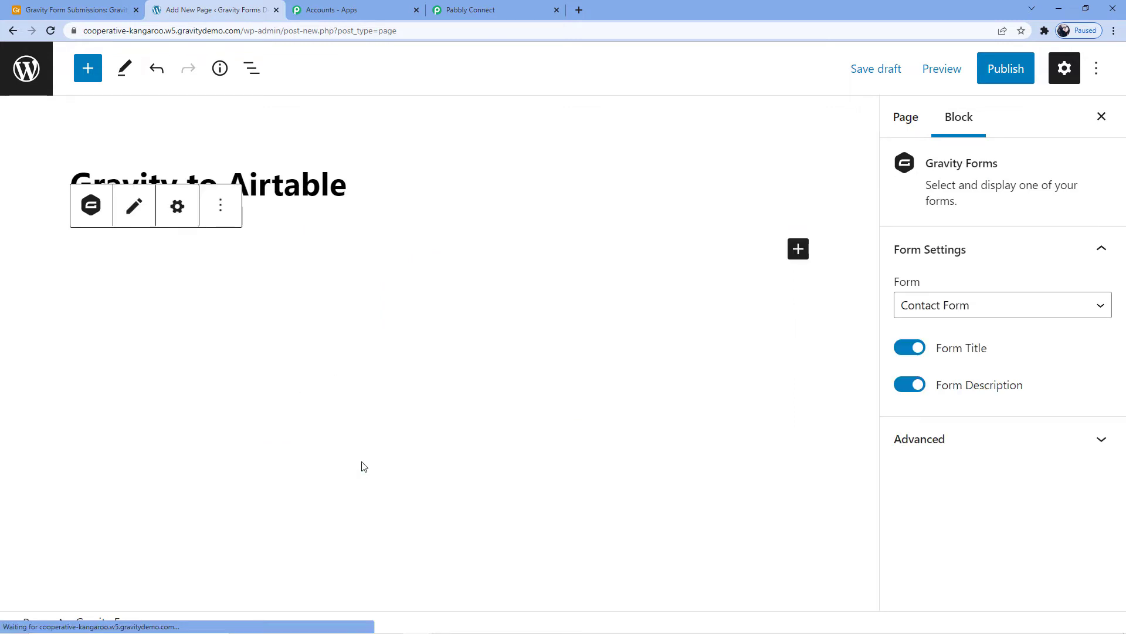
{"action": "scroll", "coordinate": [319, 409], "scroll_direction": "down", "scroll_amount": 2}
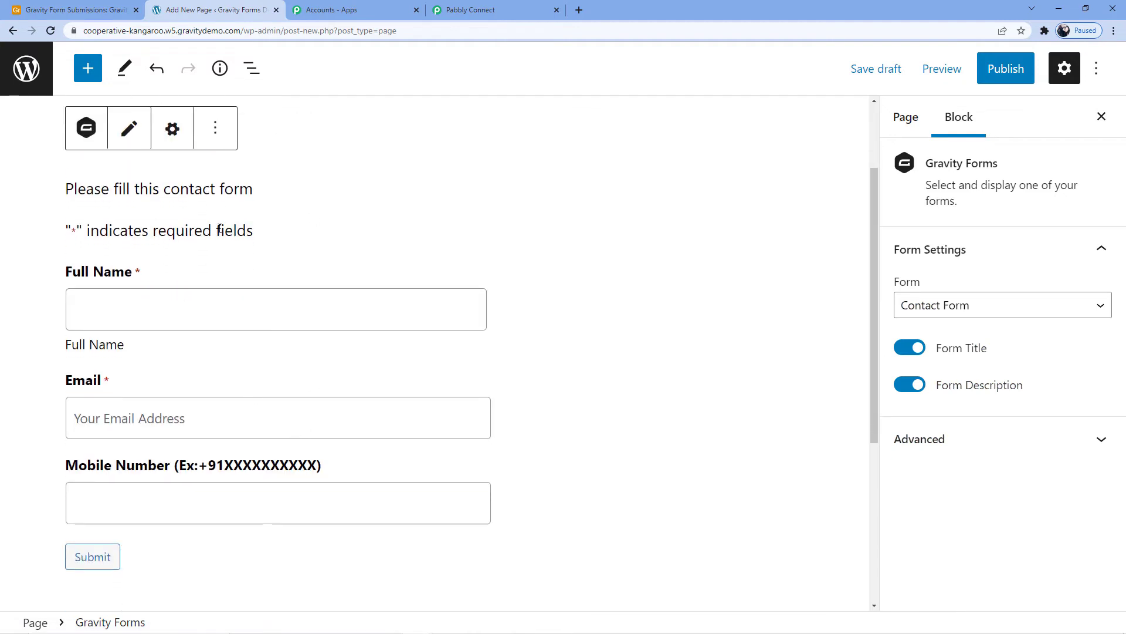
{"action": "scroll", "coordinate": [222, 413], "scroll_direction": "up", "scroll_amount": 2}
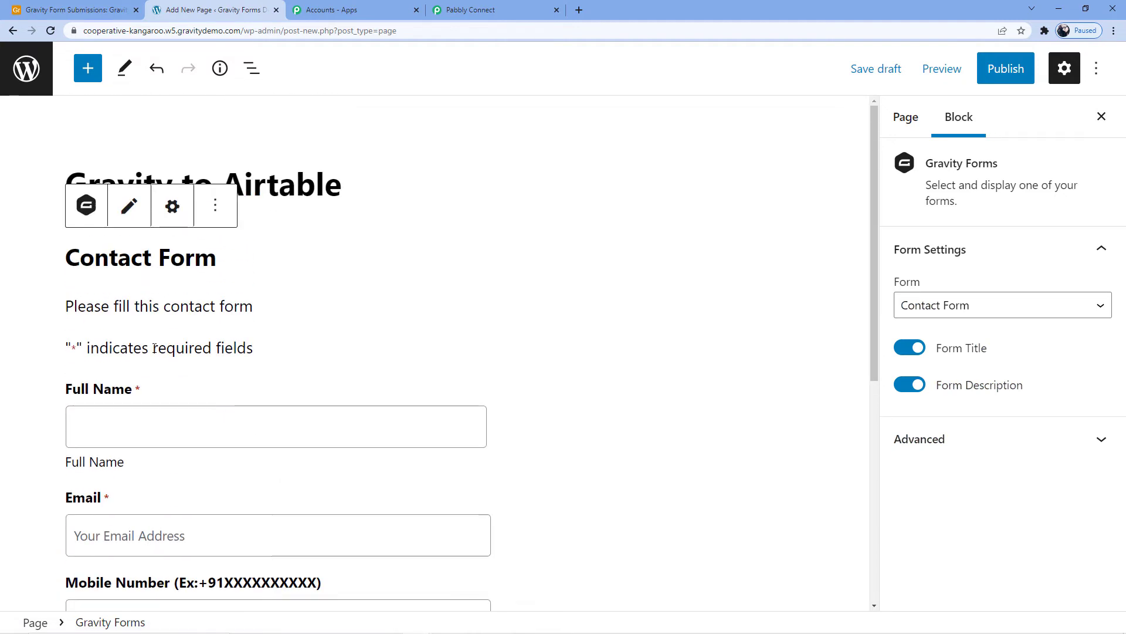
{"action": "scroll", "coordinate": [155, 347], "scroll_direction": "down", "scroll_amount": 3}
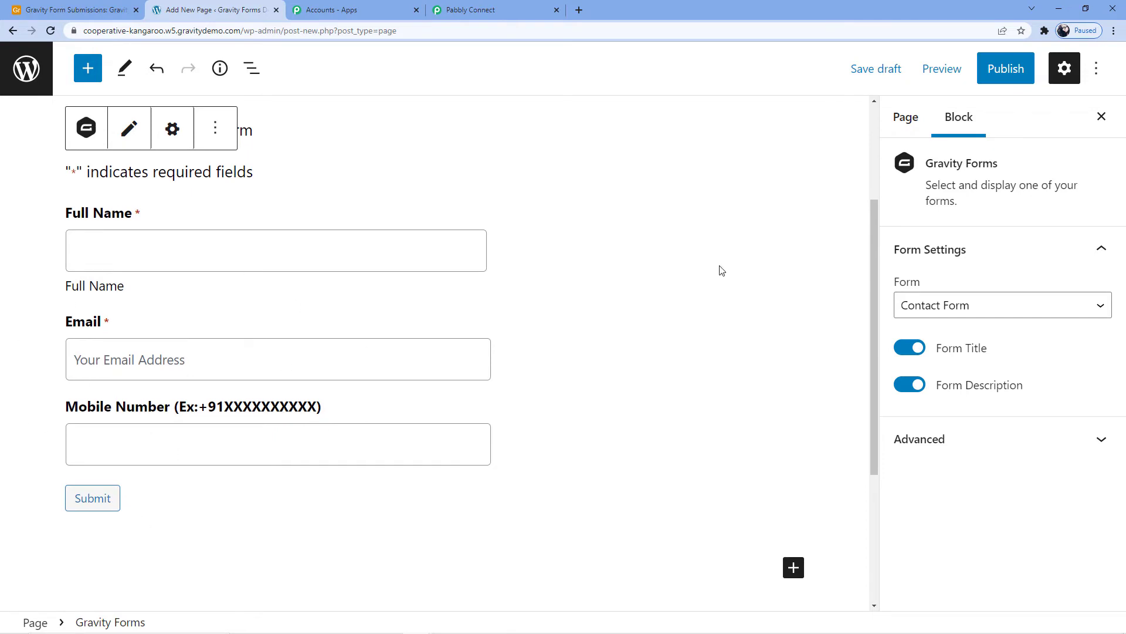
- Publish the page, copy its address and open it in a new browser tab
{"action": "left_click", "coordinate": [1005, 69]}
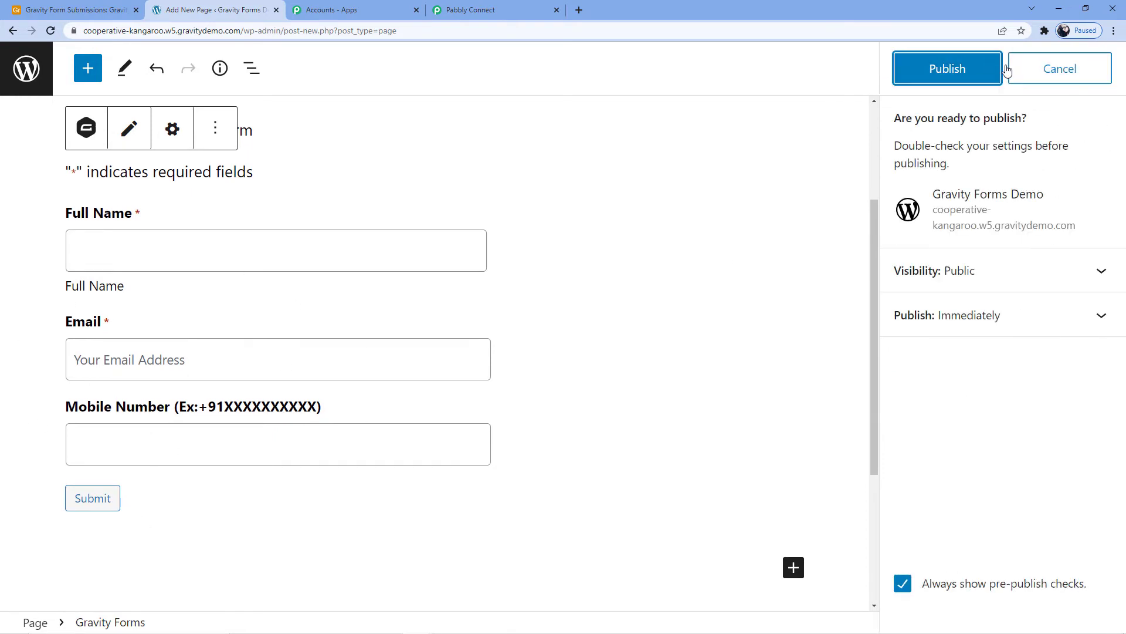
{"action": "left_click", "coordinate": [934, 80]}
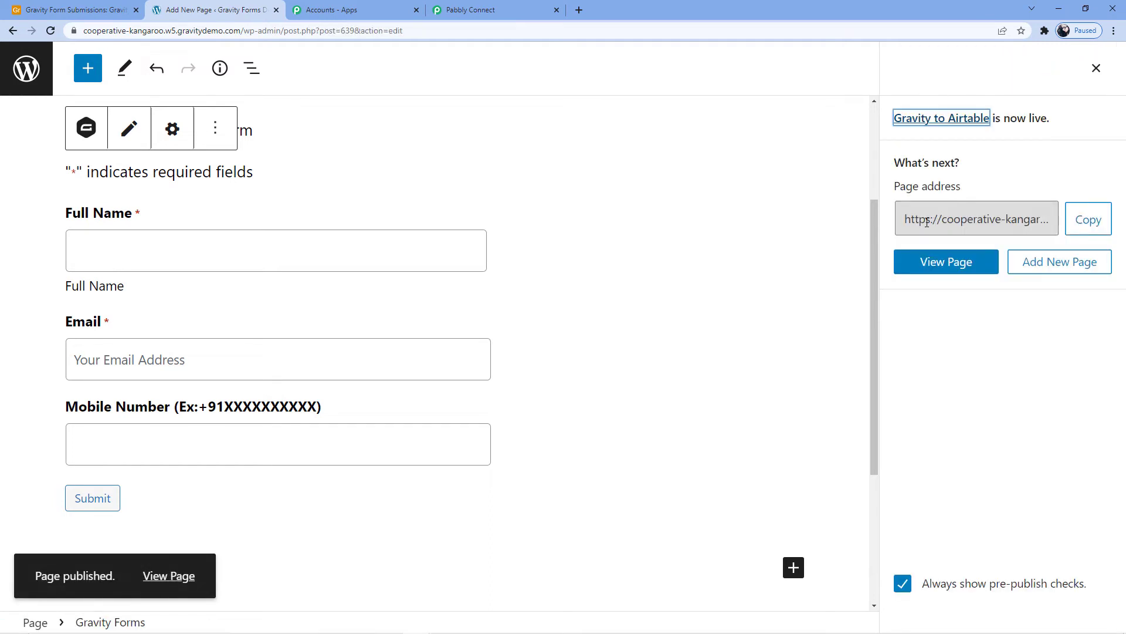
{"action": "left_click", "coordinate": [1089, 219]}
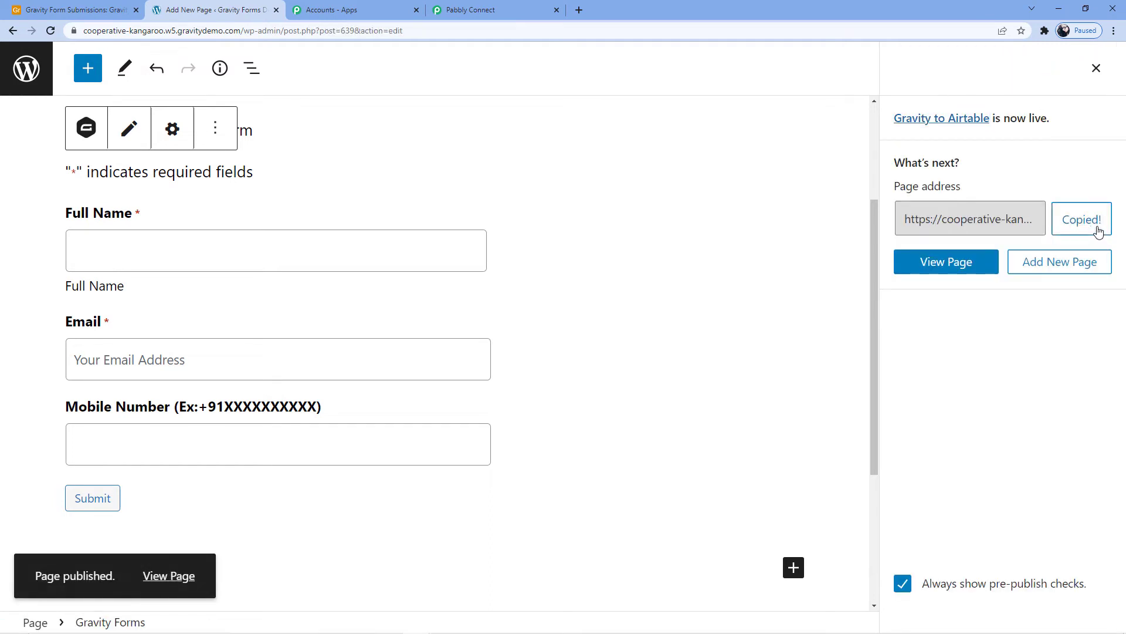
{"action": "left_click", "coordinate": [579, 10]}
{"action": "left_click", "coordinate": [570, 32]}
{"action": "key", "text": "ctrl+v"}
{"action": "key", "text": "Return"}
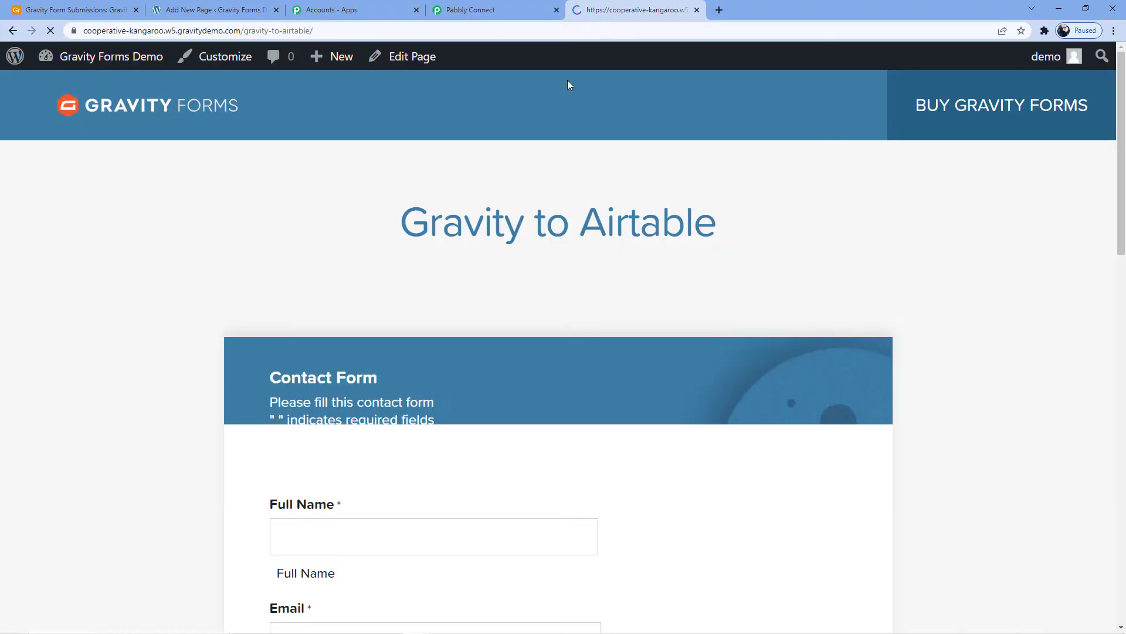
- Enter the contact's full name in the published Contact Form
{"action": "scroll", "coordinate": [427, 373], "scroll_direction": "down", "scroll_amount": 5}
{"action": "left_click", "coordinate": [338, 189]}
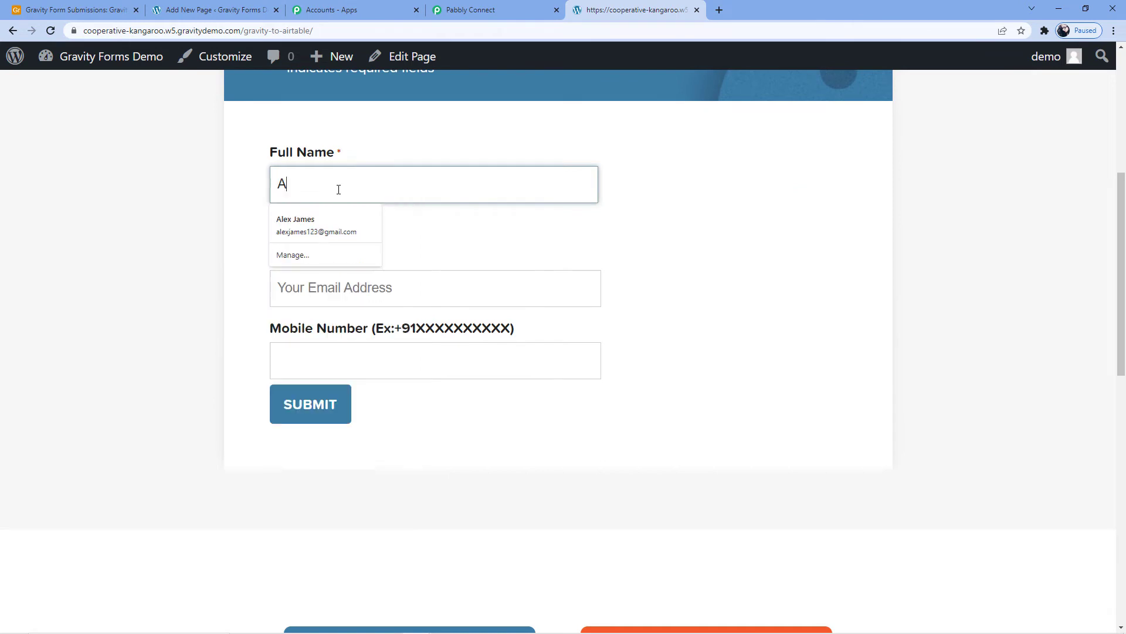
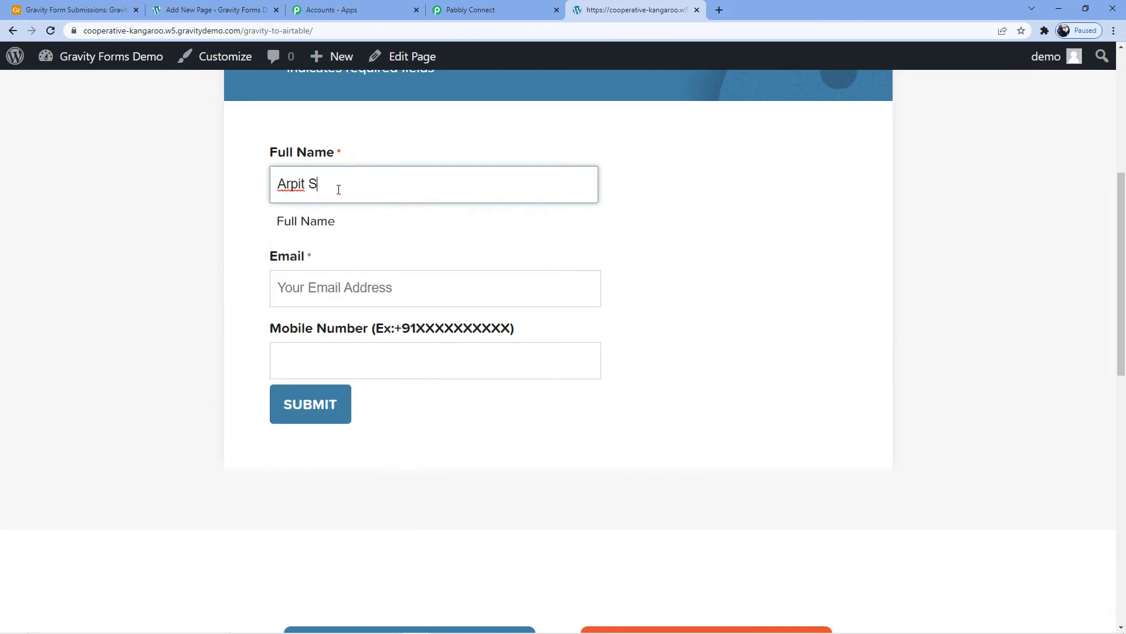
- Fill in the contact's email and mobile number and submit the form
{"action": "left_click", "coordinate": [345, 286]}
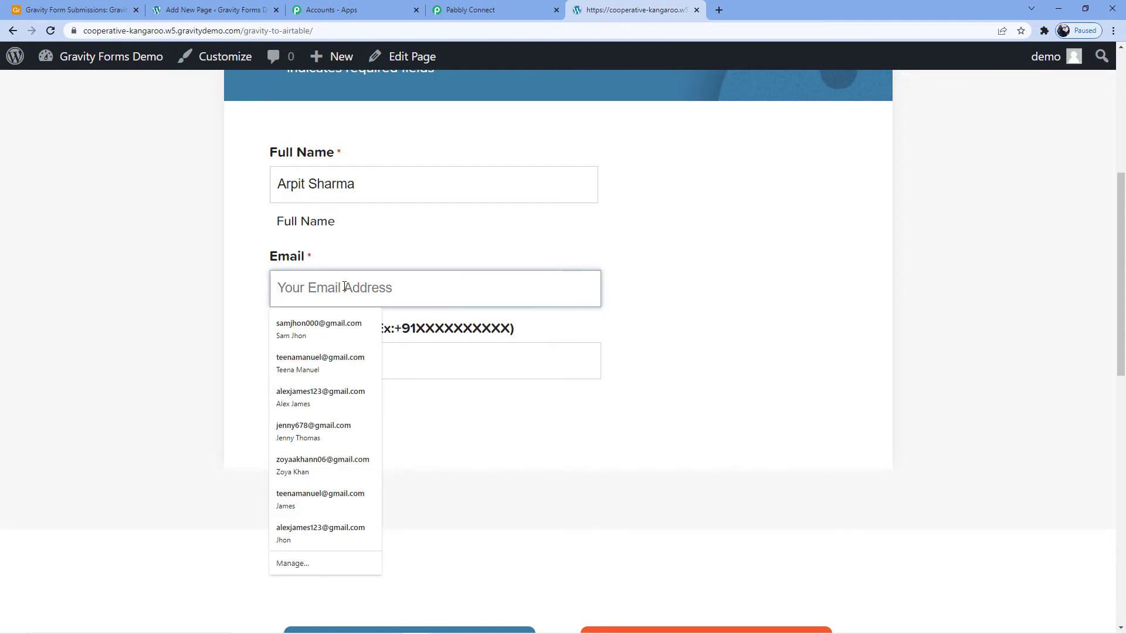
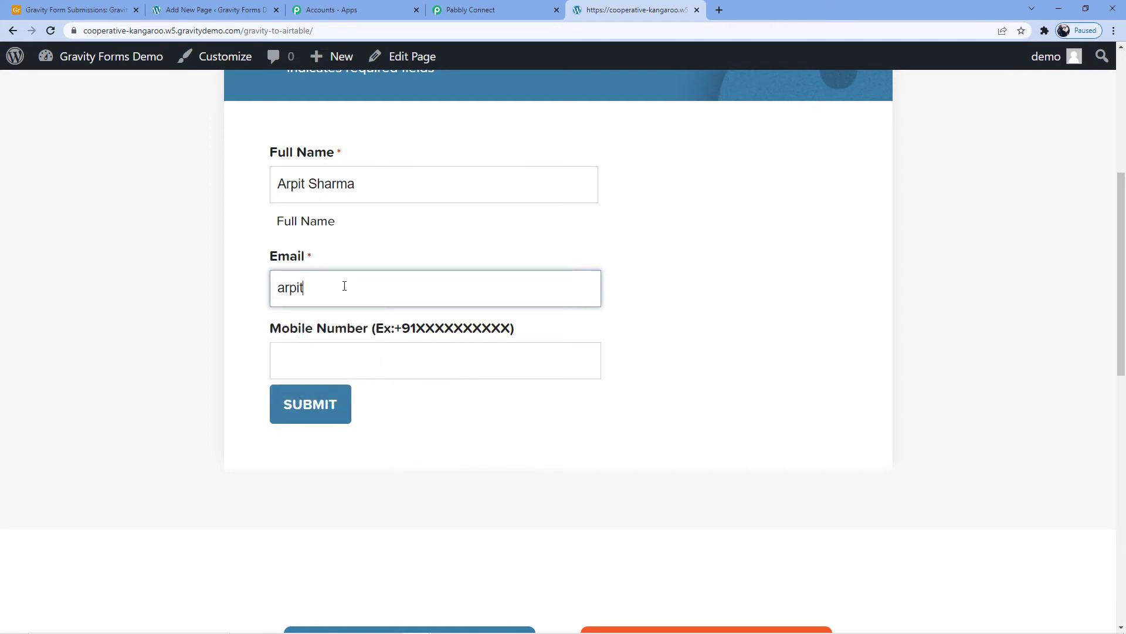
{"action": "left_click", "coordinate": [351, 365]}
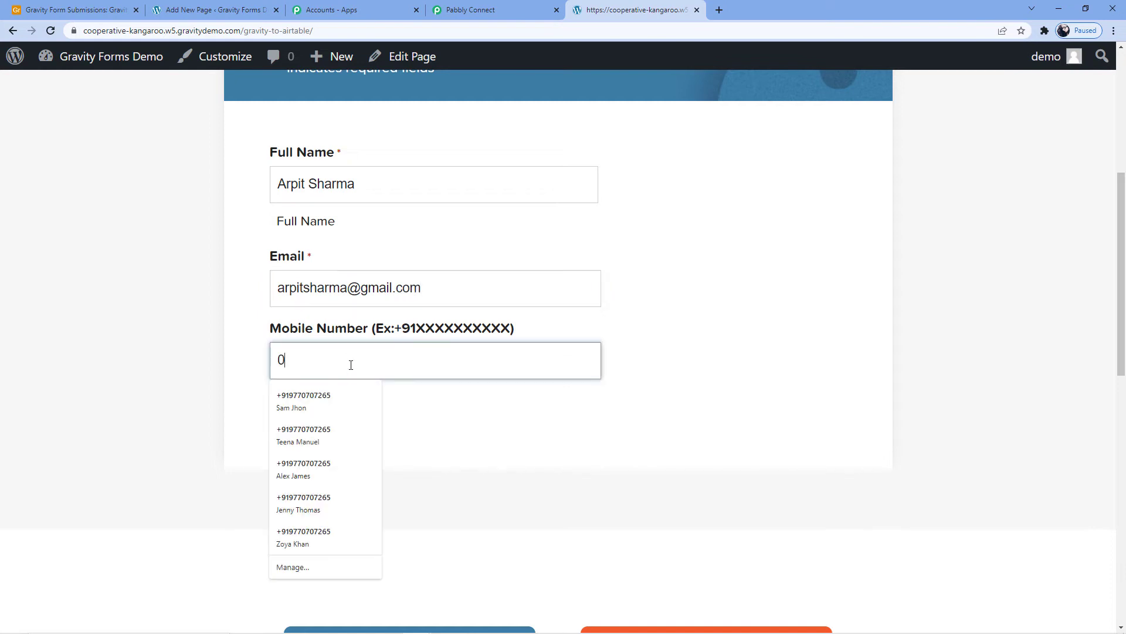
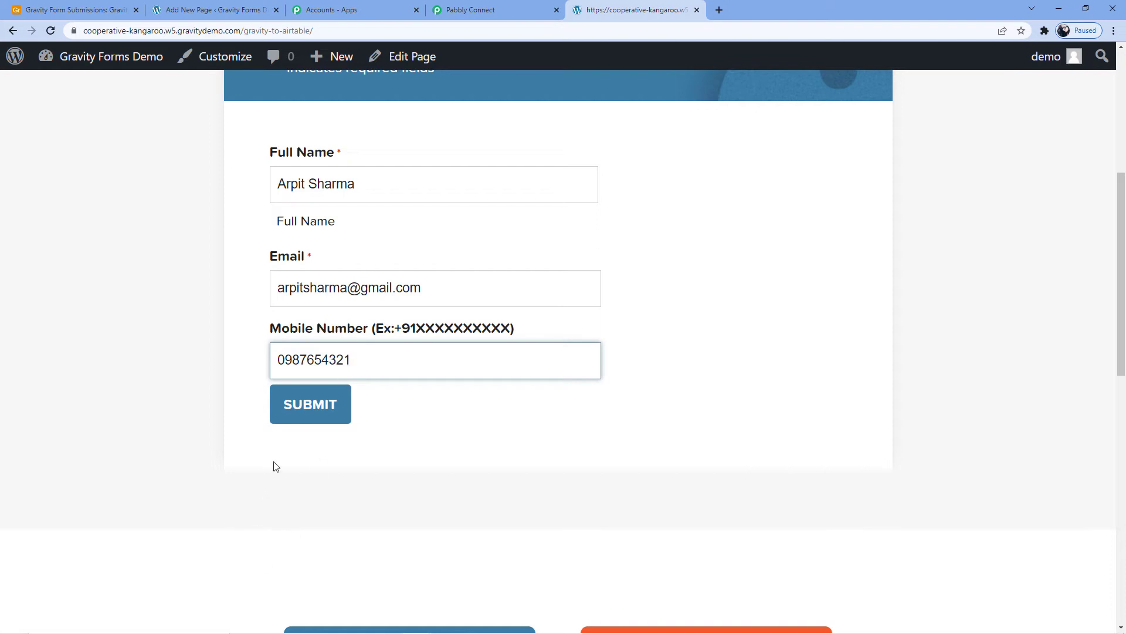
{"action": "left_click", "coordinate": [300, 404]}
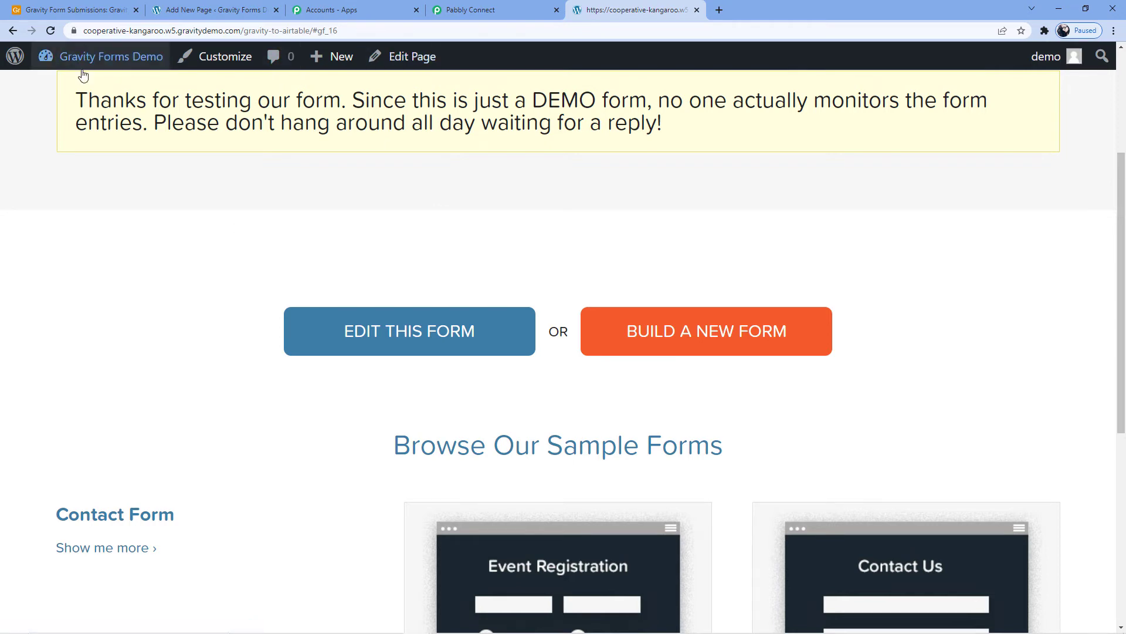
- Switch to Pabbly Connect and examine the trigger's received webhook response for the submitted name, email and mobile number
{"action": "left_click", "coordinate": [229, 14]}
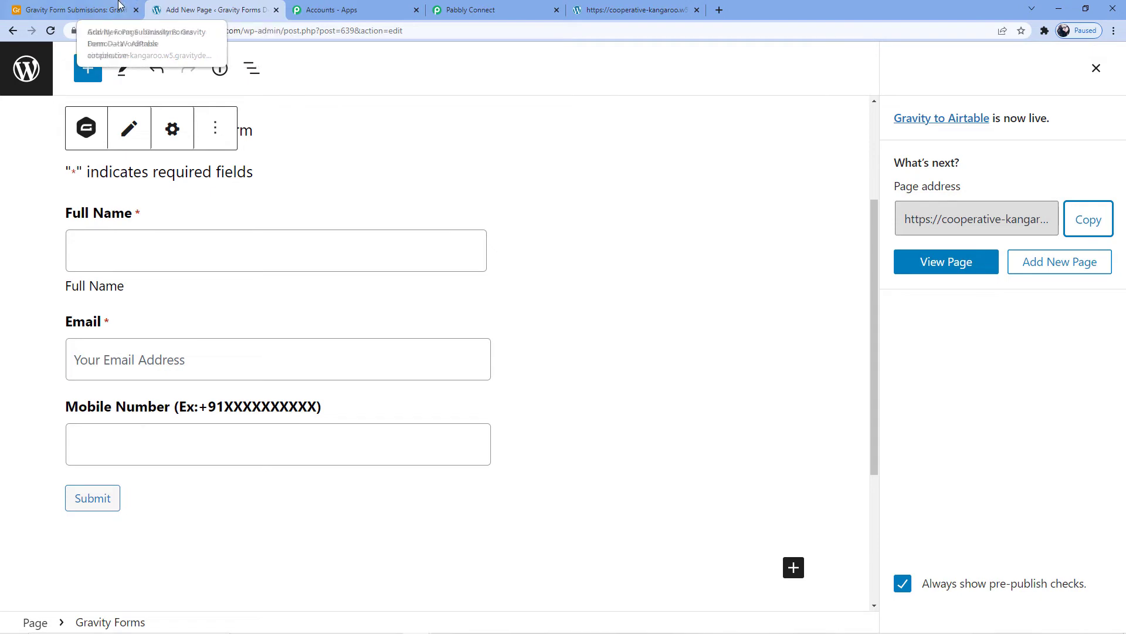
{"action": "left_click", "coordinate": [651, 9]}
{"action": "left_click", "coordinate": [495, 7]}
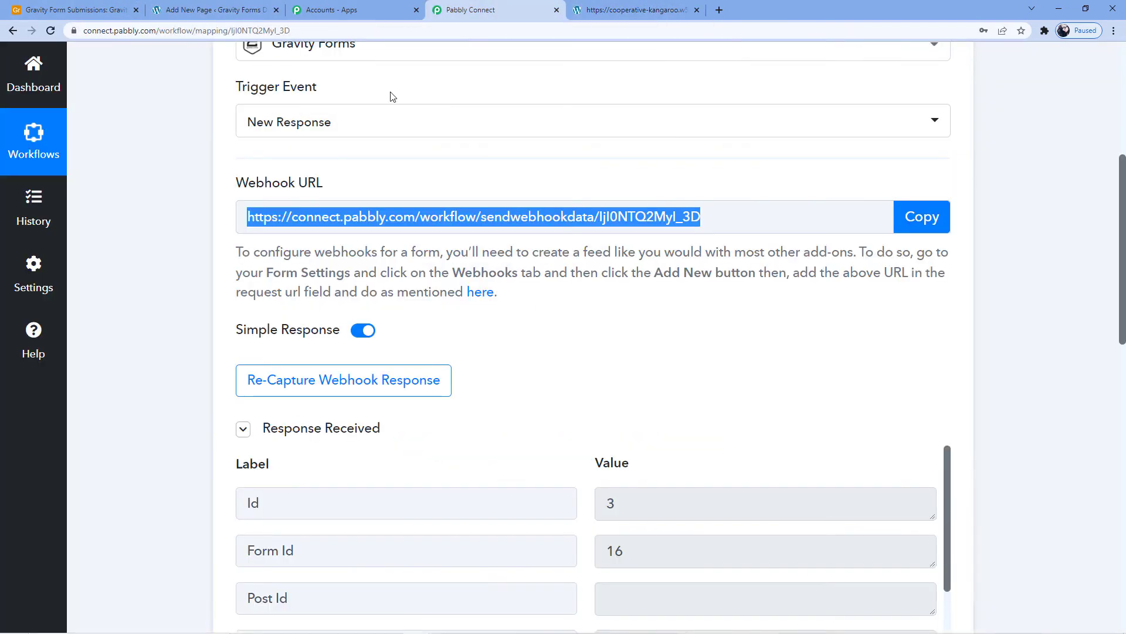
{"action": "scroll", "coordinate": [393, 97], "scroll_direction": "down", "scroll_amount": 3}
{"action": "scroll", "coordinate": [401, 308], "scroll_direction": "down", "scroll_amount": 8}
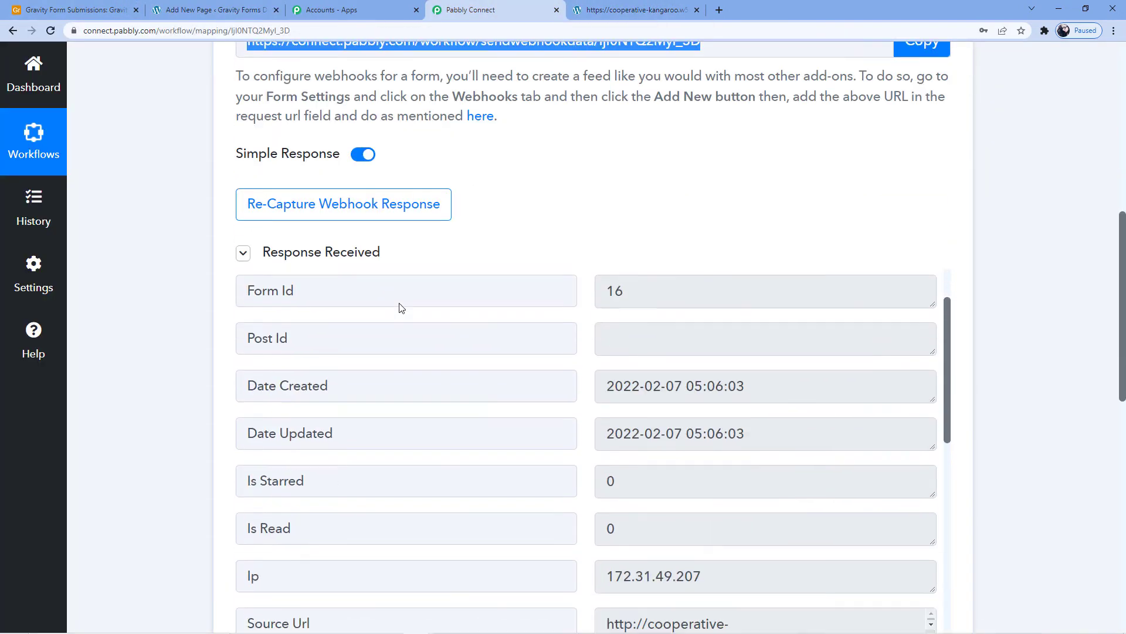
{"action": "scroll", "coordinate": [687, 352], "scroll_direction": "down", "scroll_amount": 2}
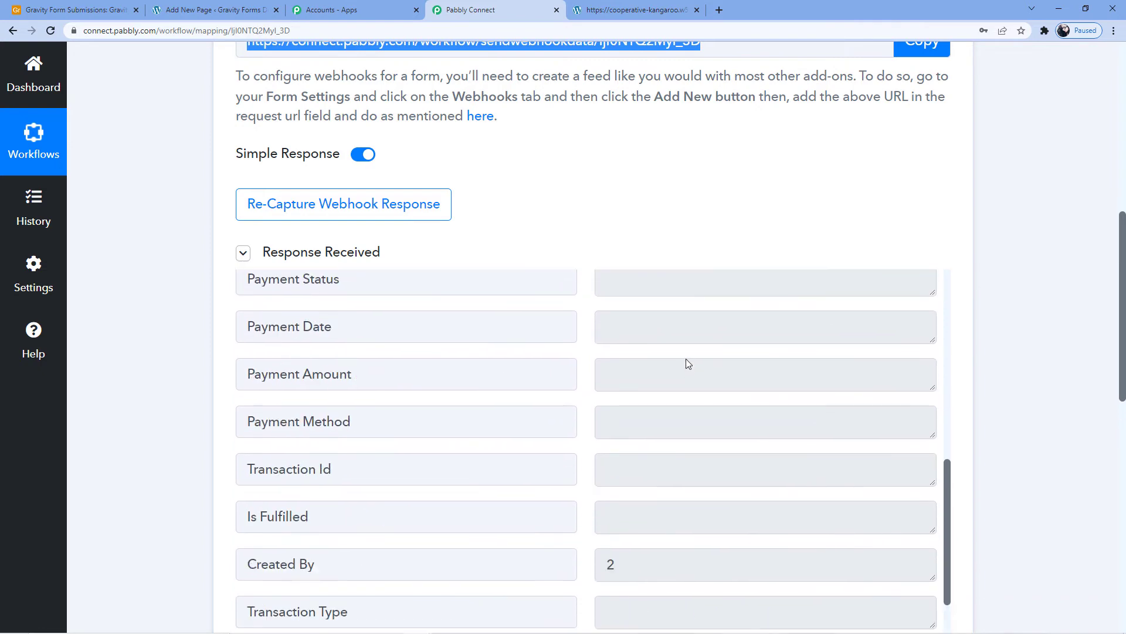
{"action": "scroll", "coordinate": [704, 411], "scroll_direction": "up", "scroll_amount": 4}
{"action": "scroll", "coordinate": [730, 488], "scroll_direction": "down", "scroll_amount": 8}
{"action": "scroll", "coordinate": [735, 484], "scroll_direction": "down", "scroll_amount": 2}
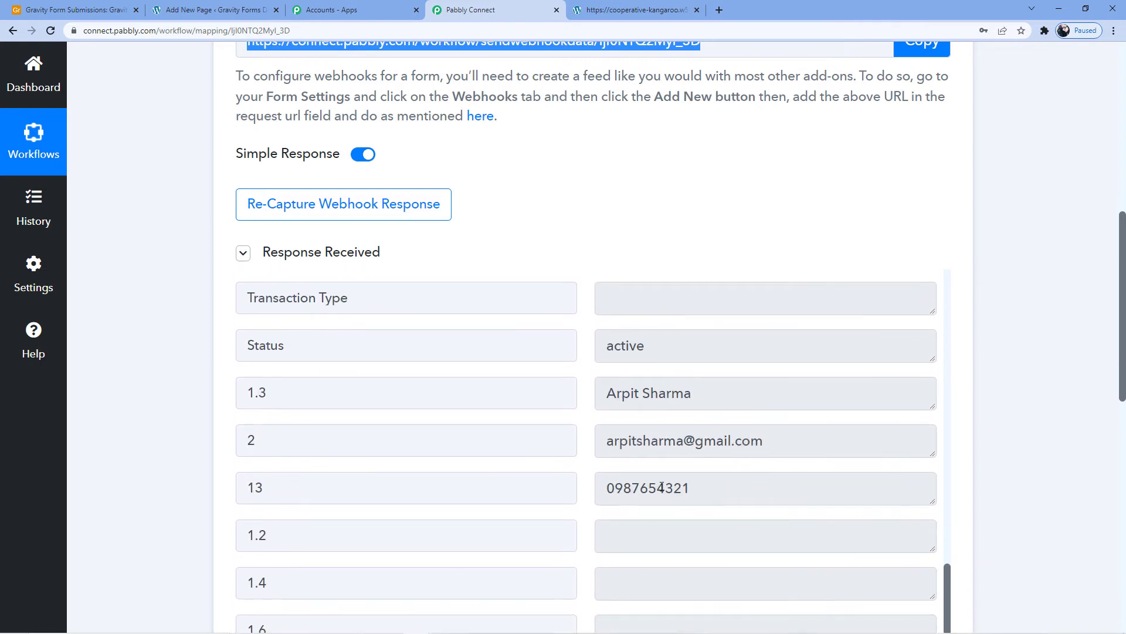
- Choose Airtable as the app for the workflow's action step
{"action": "scroll", "coordinate": [661, 488], "scroll_direction": "down", "scroll_amount": 8}
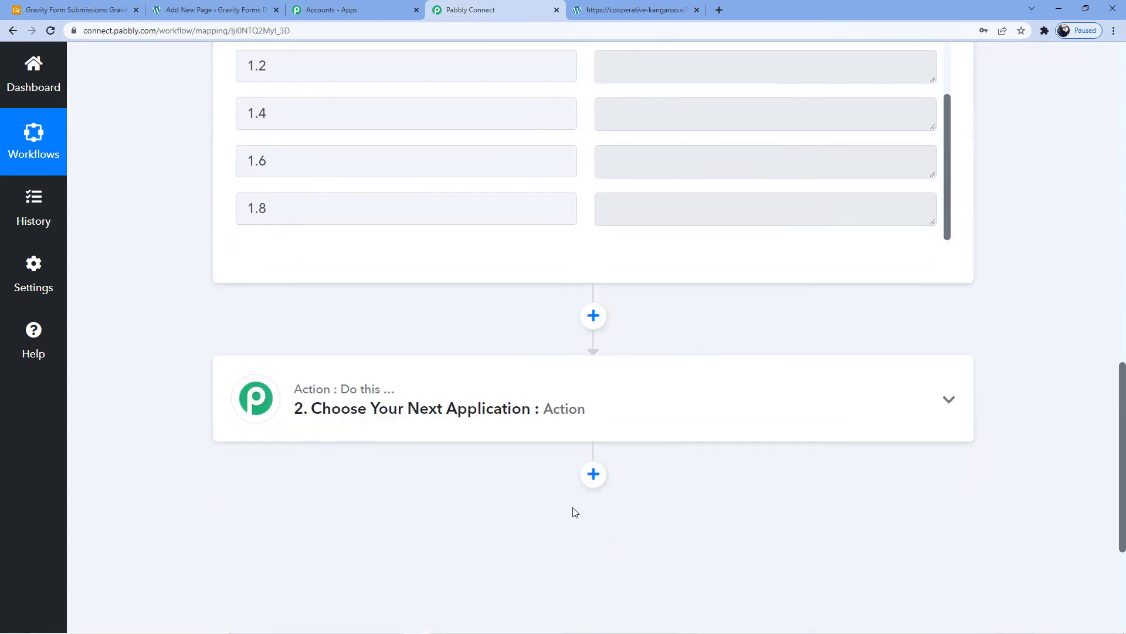
{"action": "left_click", "coordinate": [518, 390]}
{"action": "left_click", "coordinate": [352, 500]}
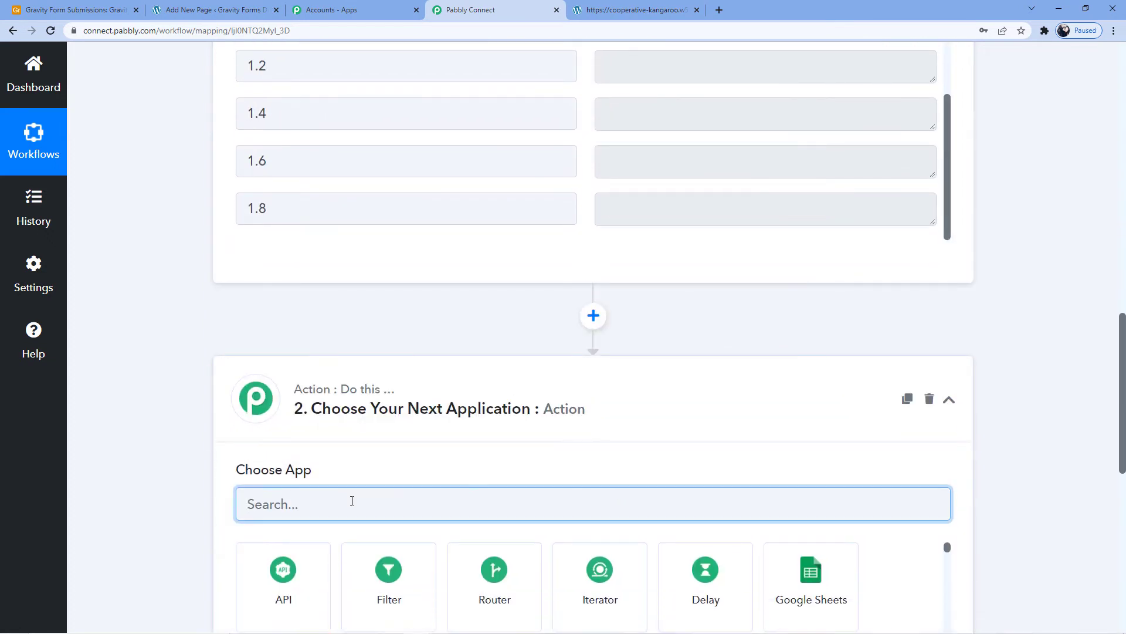
{"action": "type", "text": "Airtbale"}
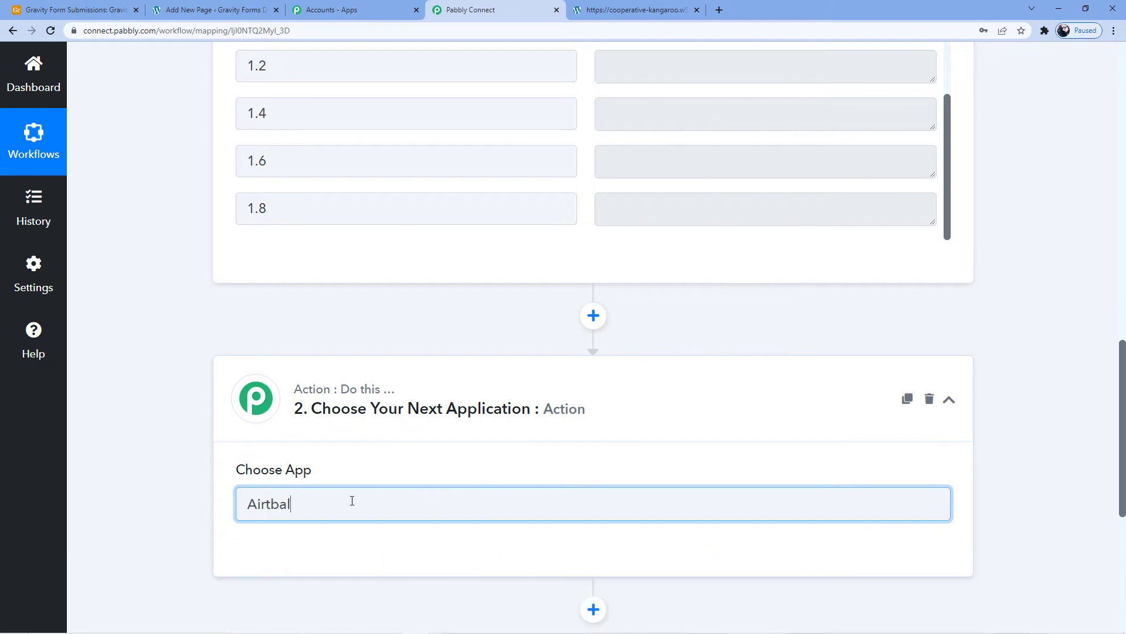
{"action": "key", "text": "BackSpace"}
{"action": "key", "text": "BackSpace"}
{"action": "key", "text": "BackSpace"}
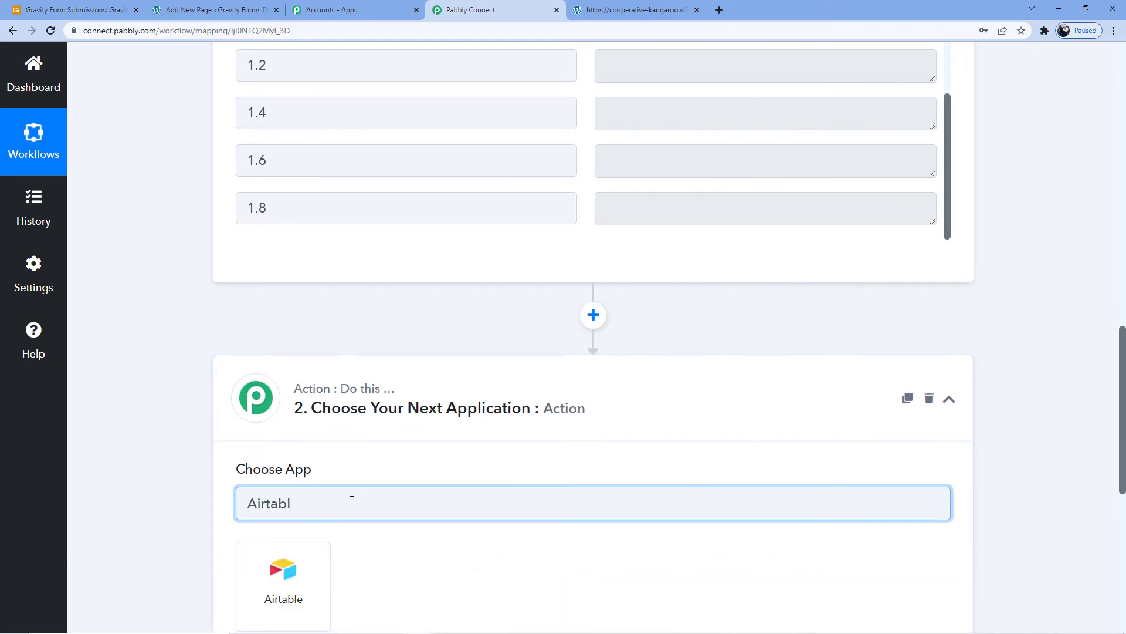
{"action": "scroll", "coordinate": [349, 498], "scroll_direction": "down", "scroll_amount": 4}
{"action": "left_click", "coordinate": [293, 371]}
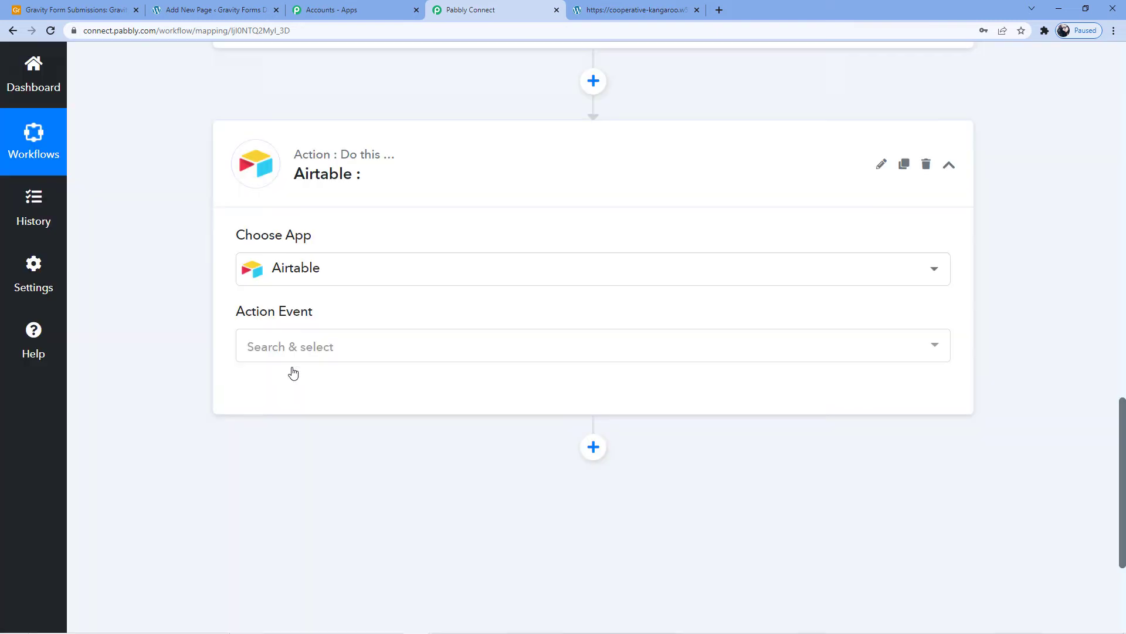
- Set the Airtable action event to Create Record and open its account connection settings
{"action": "left_click", "coordinate": [287, 346]}
{"action": "scroll", "coordinate": [287, 347], "scroll_direction": "down", "scroll_amount": 1}
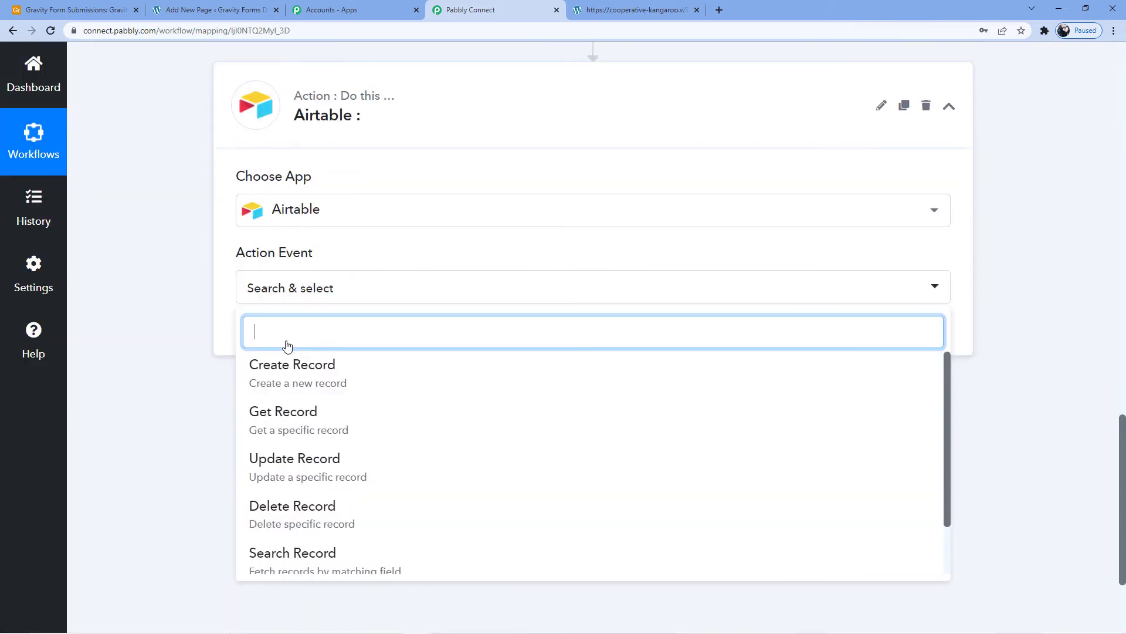
{"action": "left_click", "coordinate": [317, 384]}
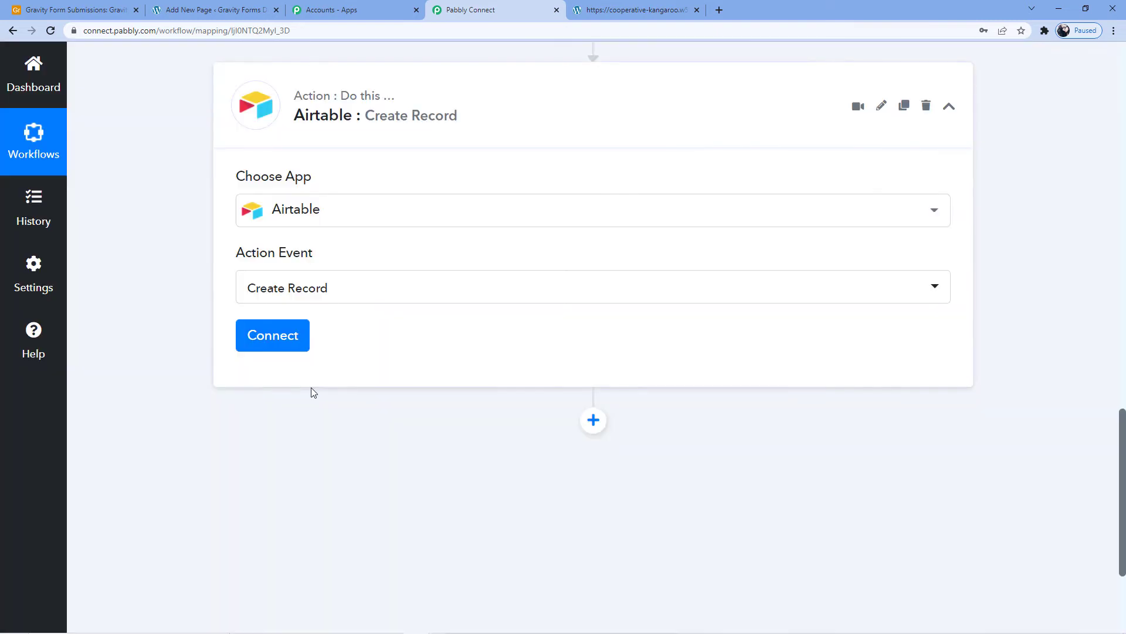
{"action": "left_click", "coordinate": [265, 343]}
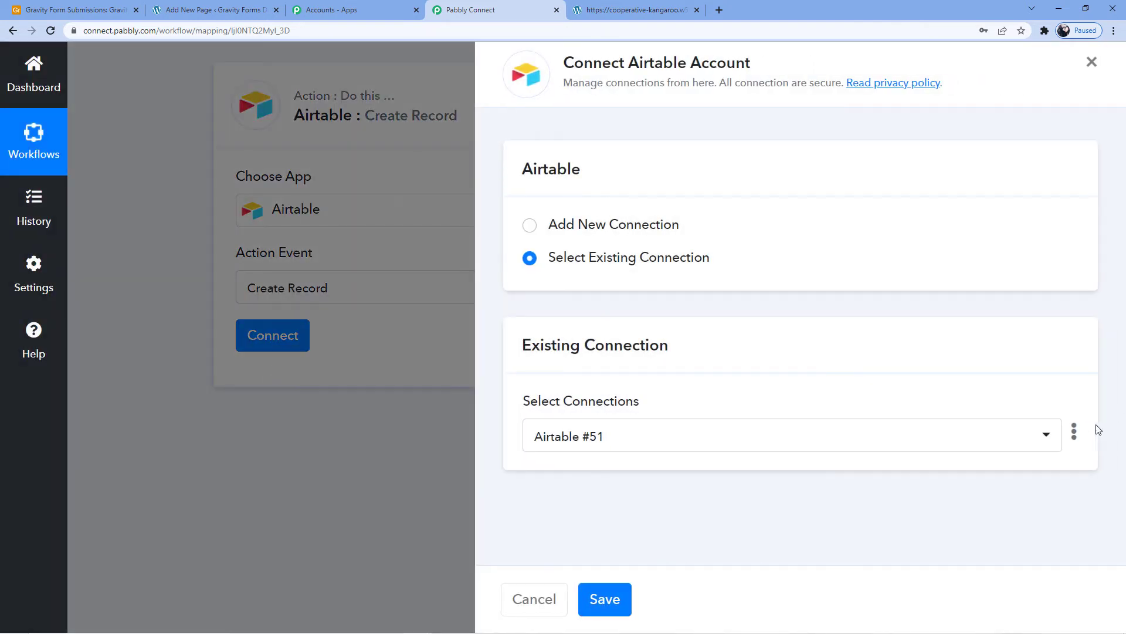
- Delete the existing connection Airtable #51 and confirm the deletion
{"action": "left_click", "coordinate": [1074, 431]}
{"action": "left_click", "coordinate": [940, 485]}
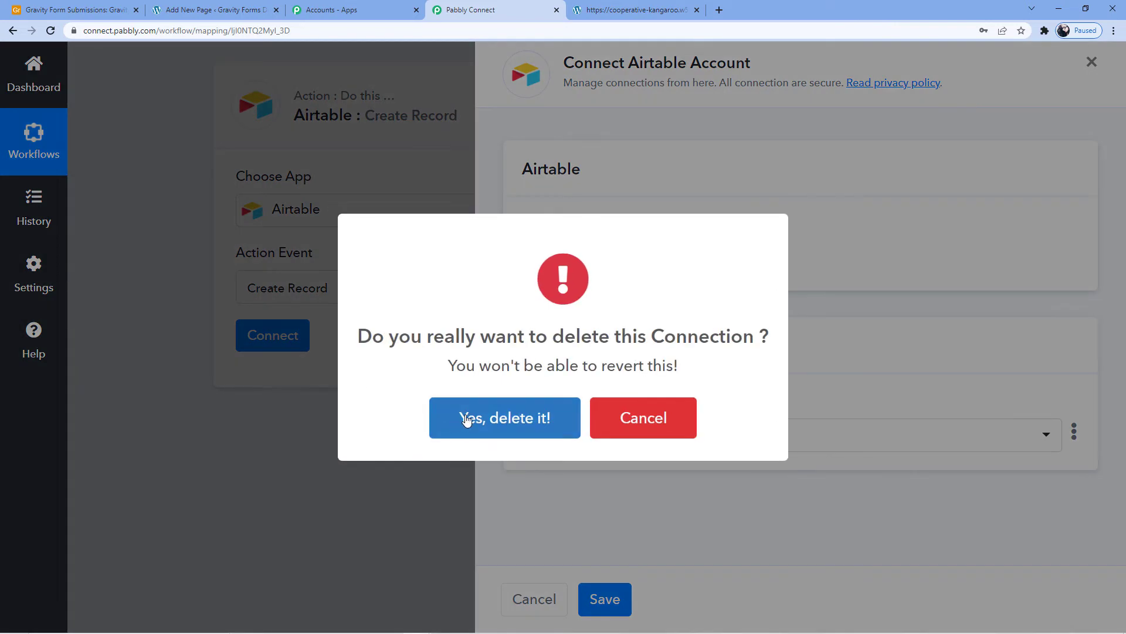
{"action": "left_click", "coordinate": [466, 418]}
{"action": "left_click", "coordinate": [469, 410]}
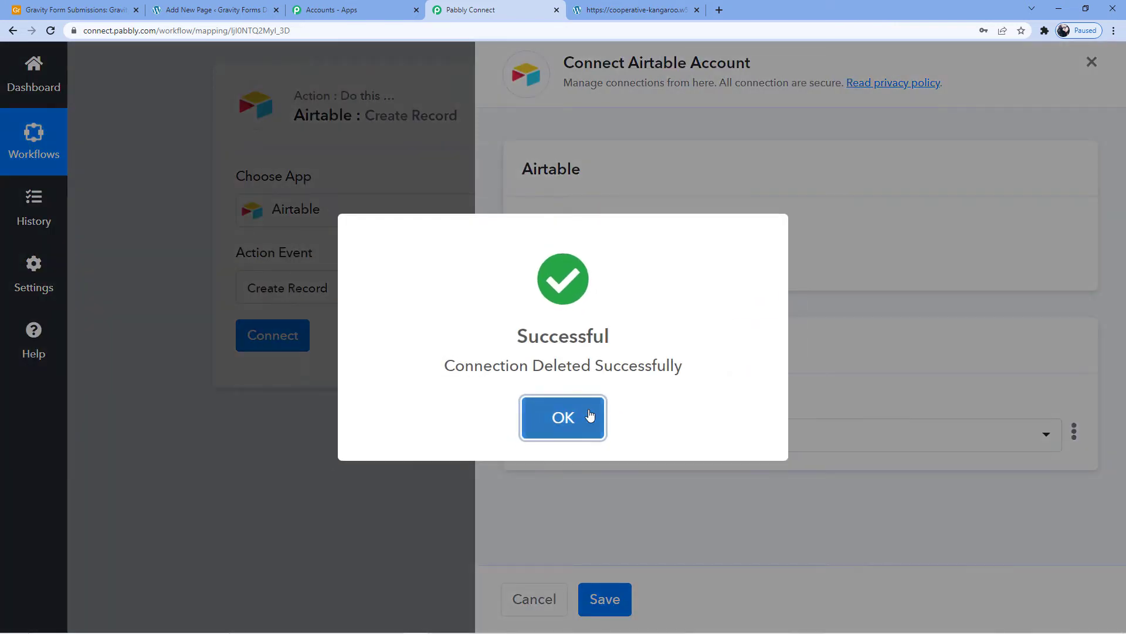
{"action": "left_click", "coordinate": [589, 417]}
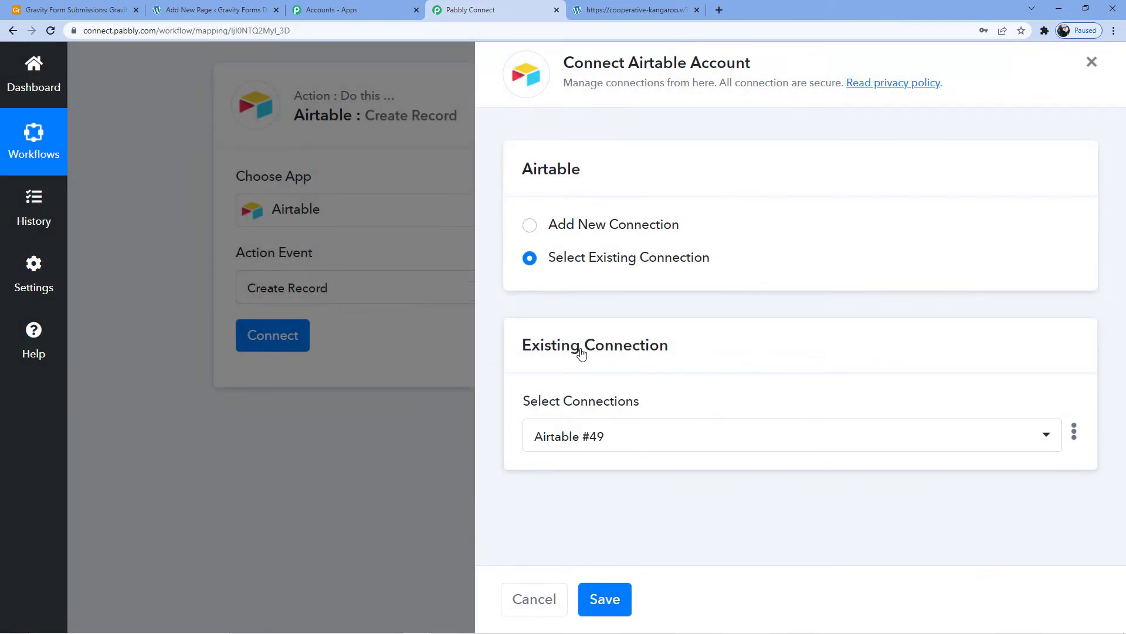
- Choose to add a new Airtable connection, and copy the personal API key from the Airtable account page
{"action": "left_click", "coordinate": [604, 228]}
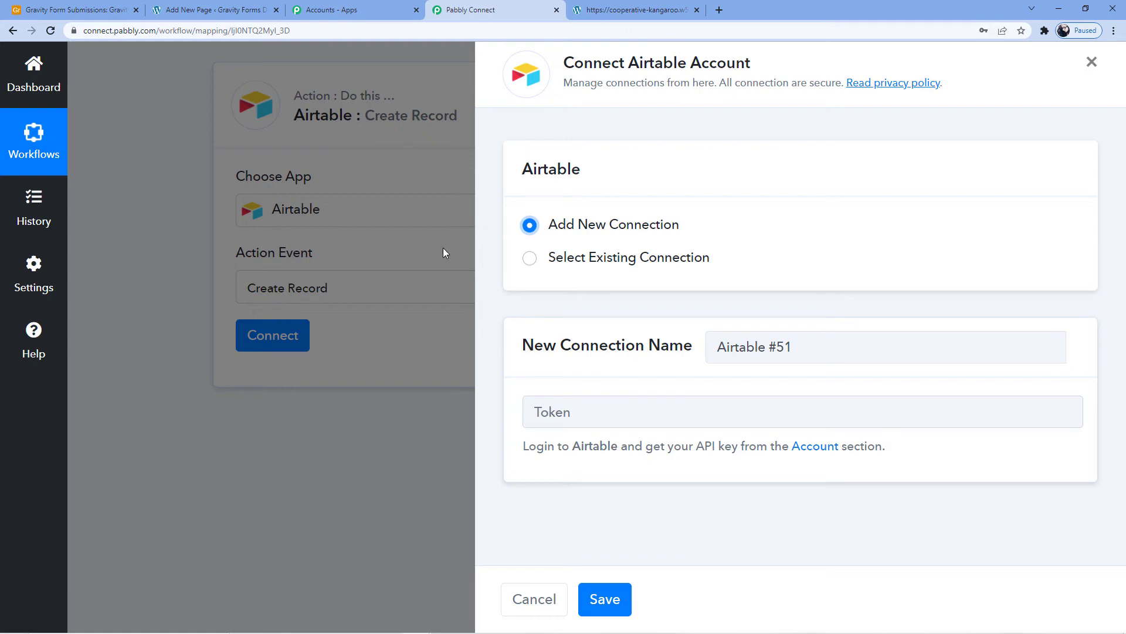
{"action": "left_click", "coordinate": [82, 7]}
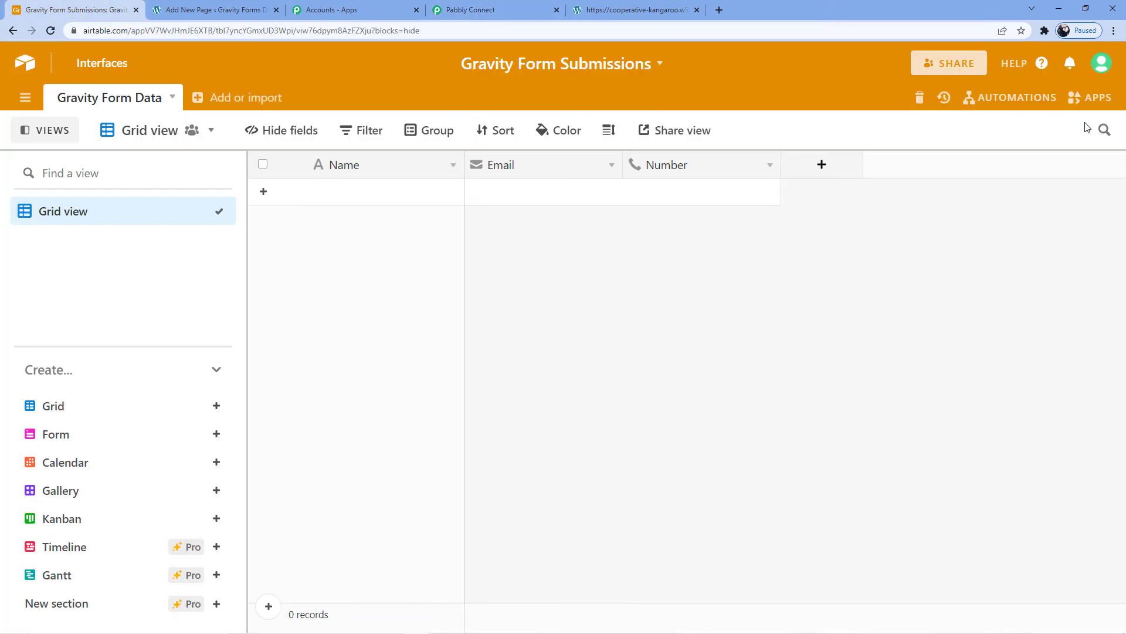
{"action": "left_click", "coordinate": [1099, 69]}
{"action": "left_click", "coordinate": [973, 141]}
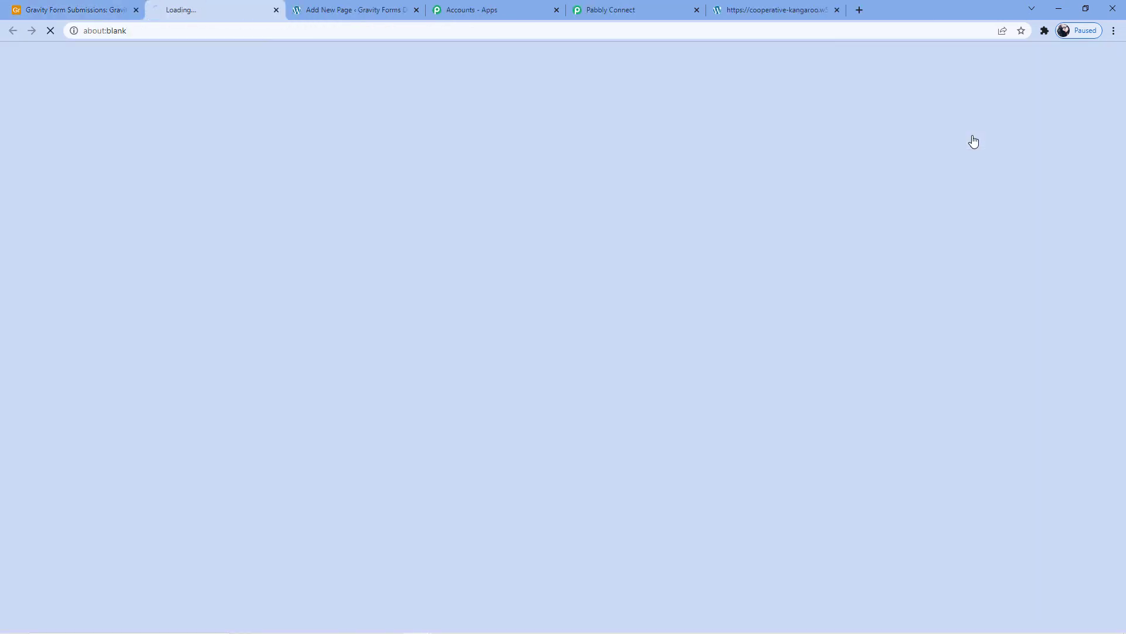
{"action": "scroll", "coordinate": [415, 223], "scroll_direction": "down", "scroll_amount": 5}
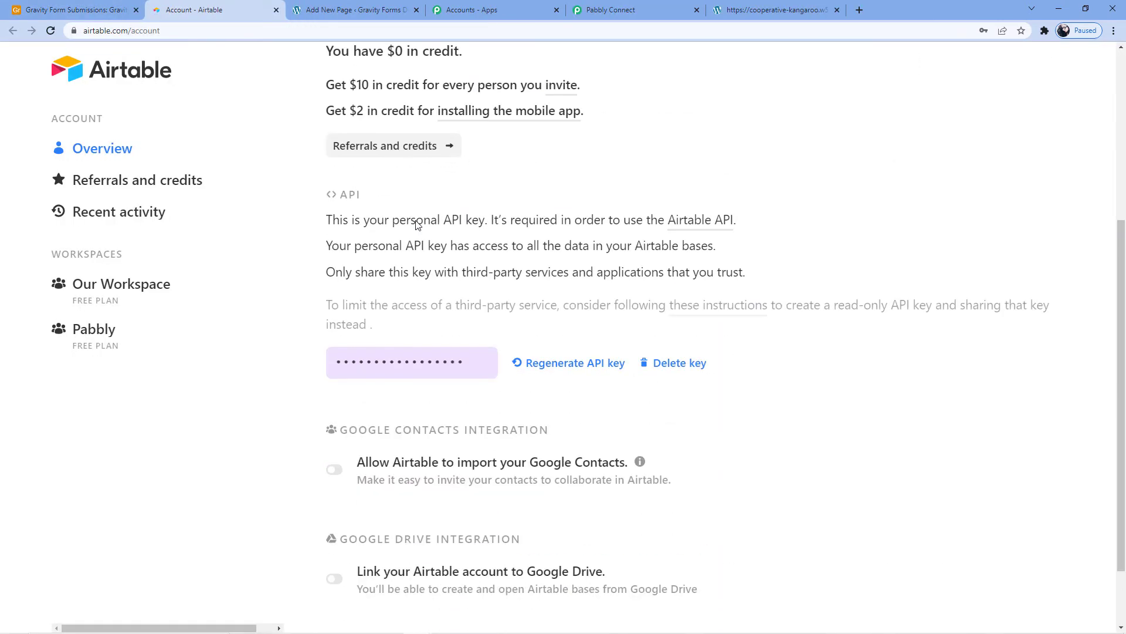
{"action": "left_click", "coordinate": [399, 353]}
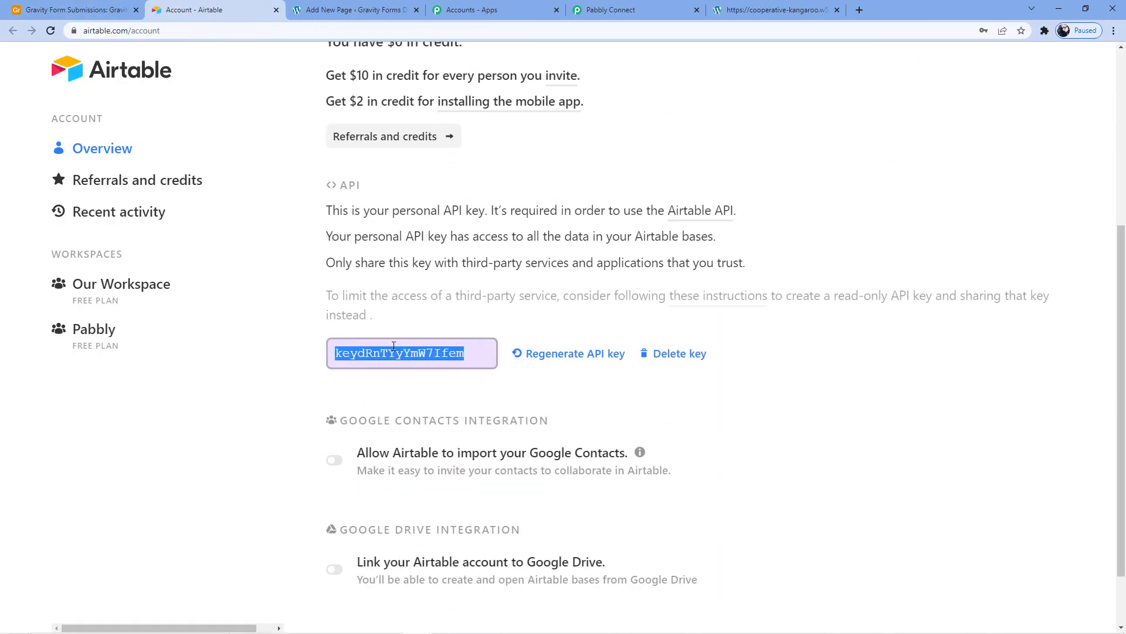
{"action": "right_click", "coordinate": [393, 347]}
{"action": "left_click", "coordinate": [413, 359]}
- Return to Pabbly Connect, paste the Airtable API key as the new connection's token and save the connection
{"action": "left_click", "coordinate": [358, 8]}
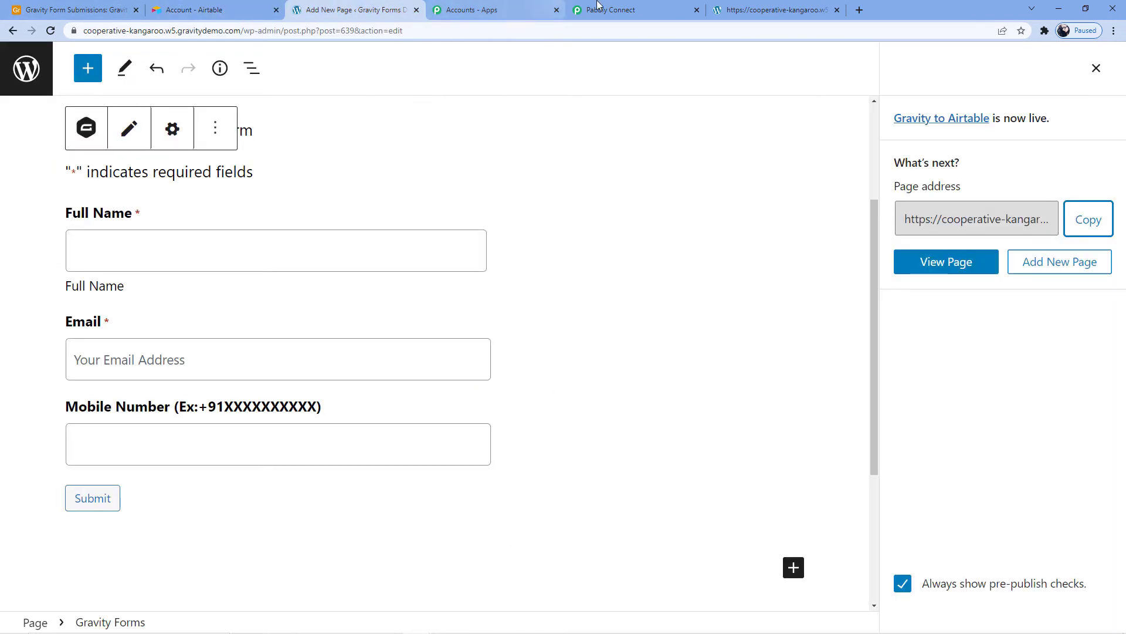
{"action": "left_click", "coordinate": [658, 8]}
{"action": "left_click", "coordinate": [601, 401]}
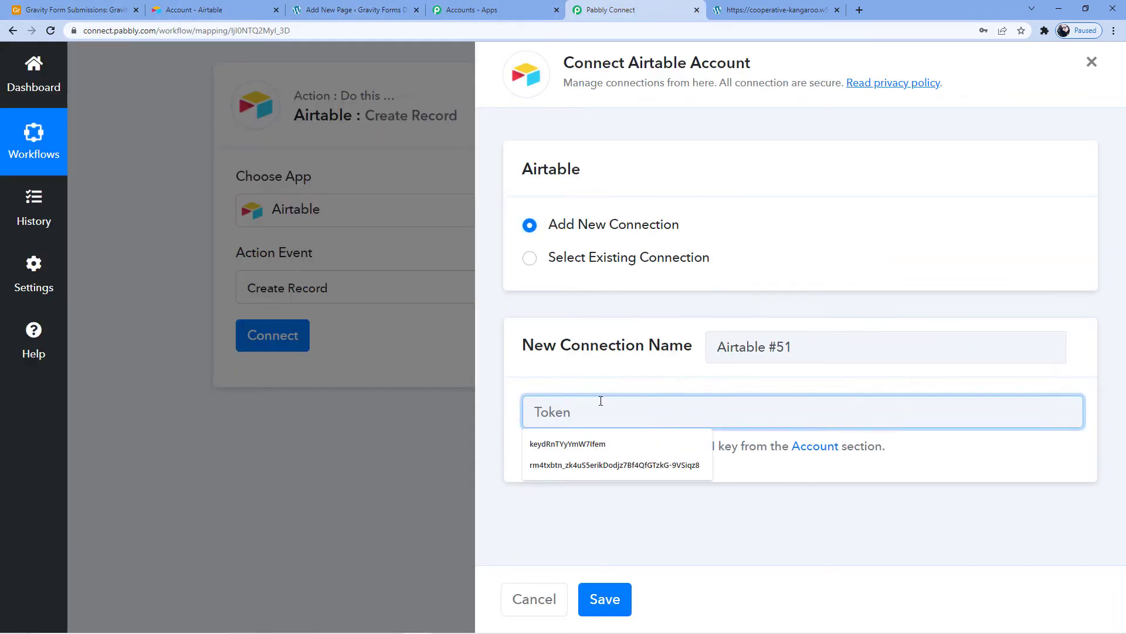
{"action": "key", "text": "ctrl+v"}
{"action": "left_click", "coordinate": [610, 604]}
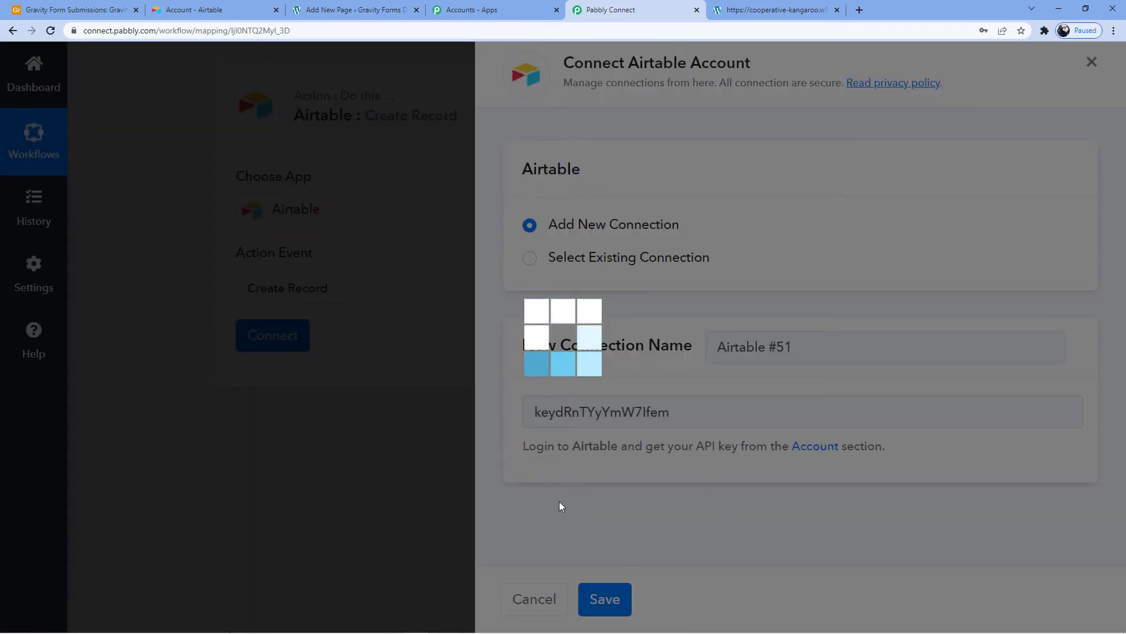
- Look over the action's base and table fields, close the Airtable account page and check the base's name in Airtable
{"action": "scroll", "coordinate": [528, 396], "scroll_direction": "down", "scroll_amount": 3}
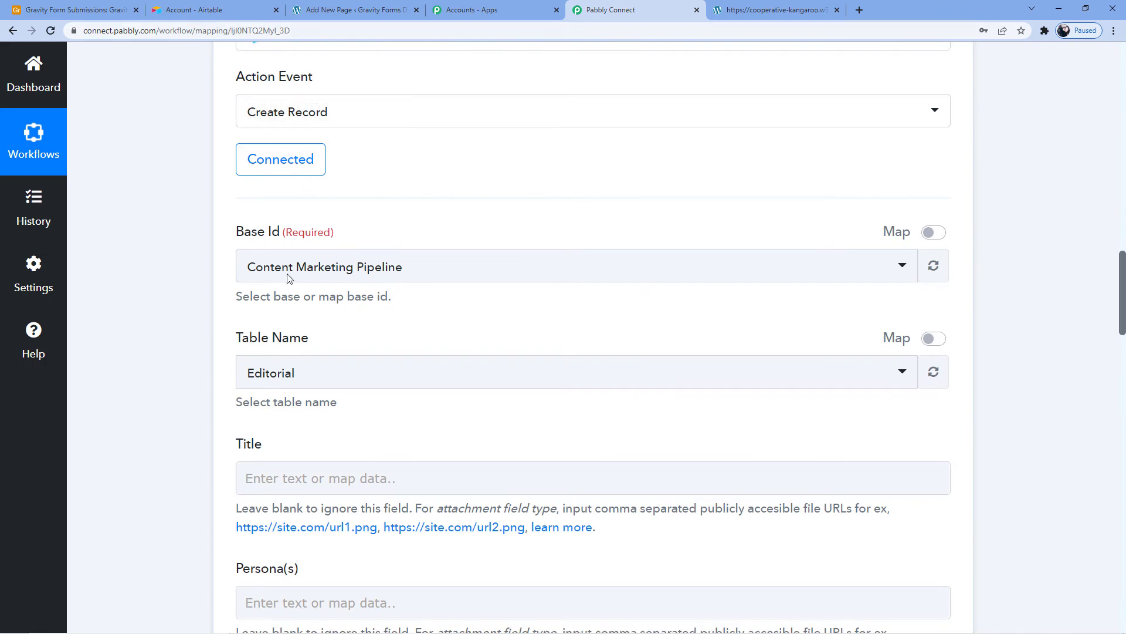
{"action": "scroll", "coordinate": [293, 317], "scroll_direction": "down", "scroll_amount": 1}
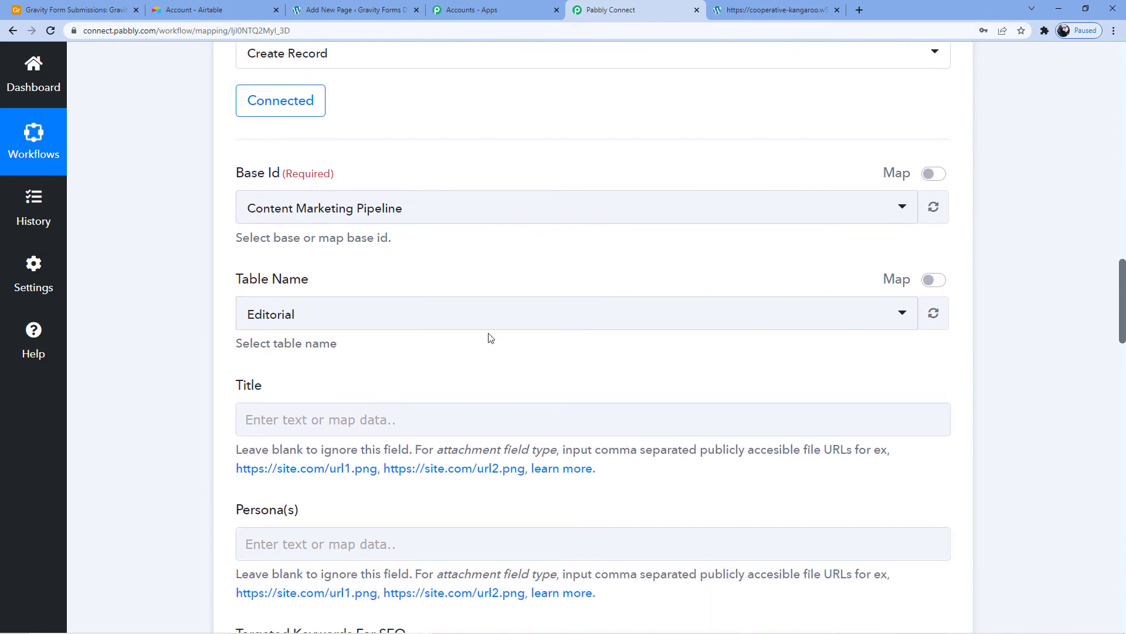
{"action": "scroll", "coordinate": [297, 358], "scroll_direction": "up", "scroll_amount": 5}
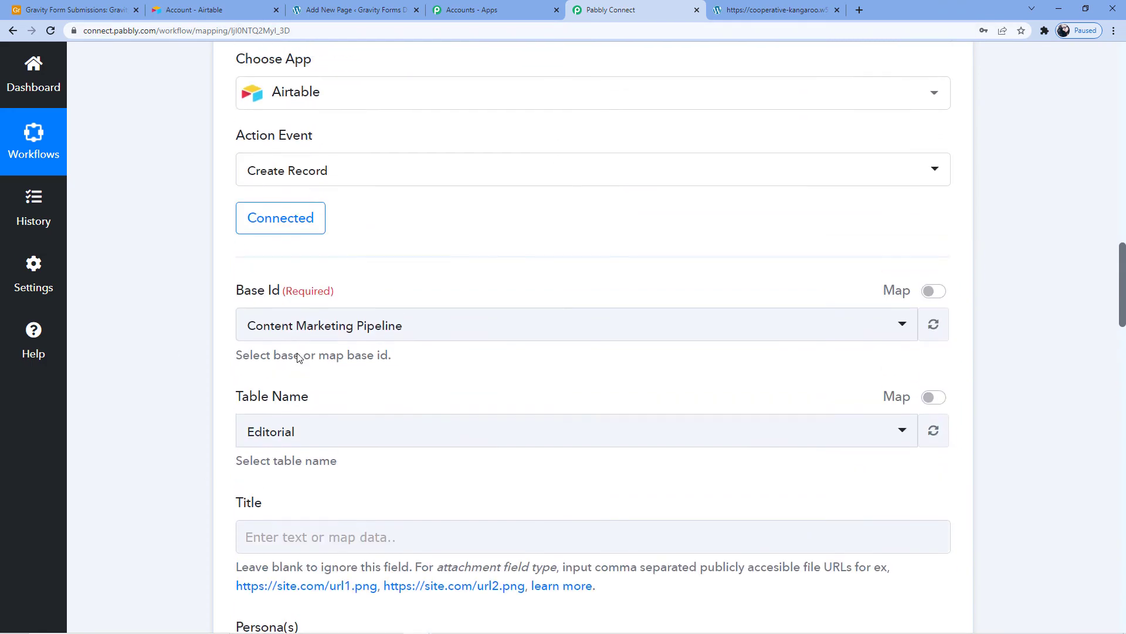
{"action": "scroll", "coordinate": [298, 357], "scroll_direction": "down", "scroll_amount": 3}
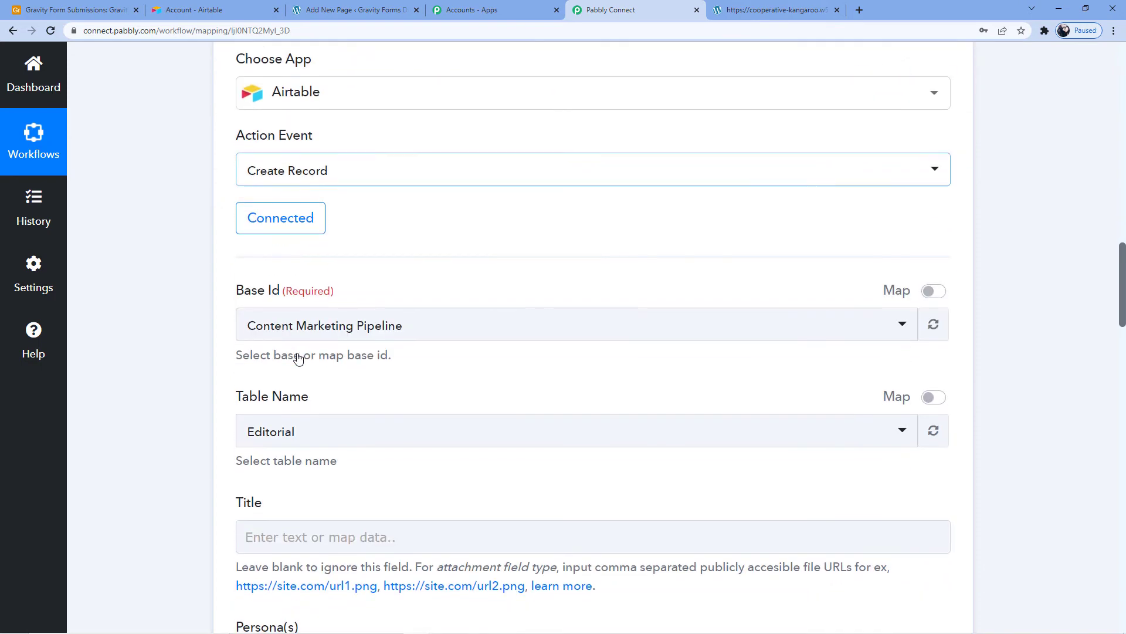
{"action": "left_click", "coordinate": [167, 9]}
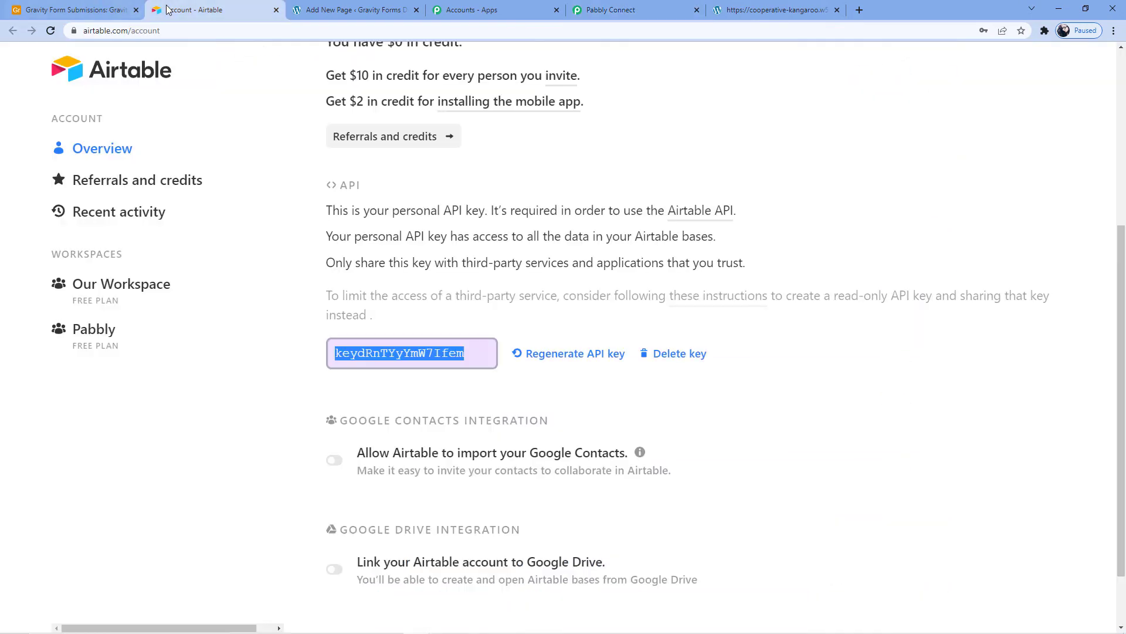
{"action": "left_click", "coordinate": [276, 10]}
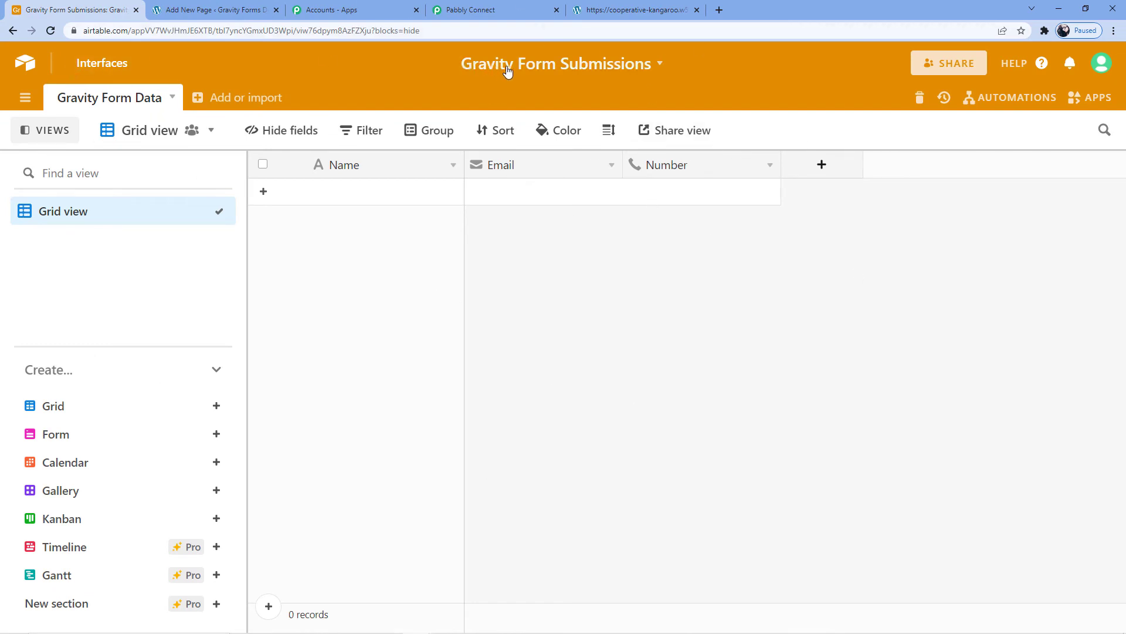
- Switch to Pabbly Connect and set the Airtable action's Base Id to Gravity Form Submissions
{"action": "left_click", "coordinate": [511, 10]}
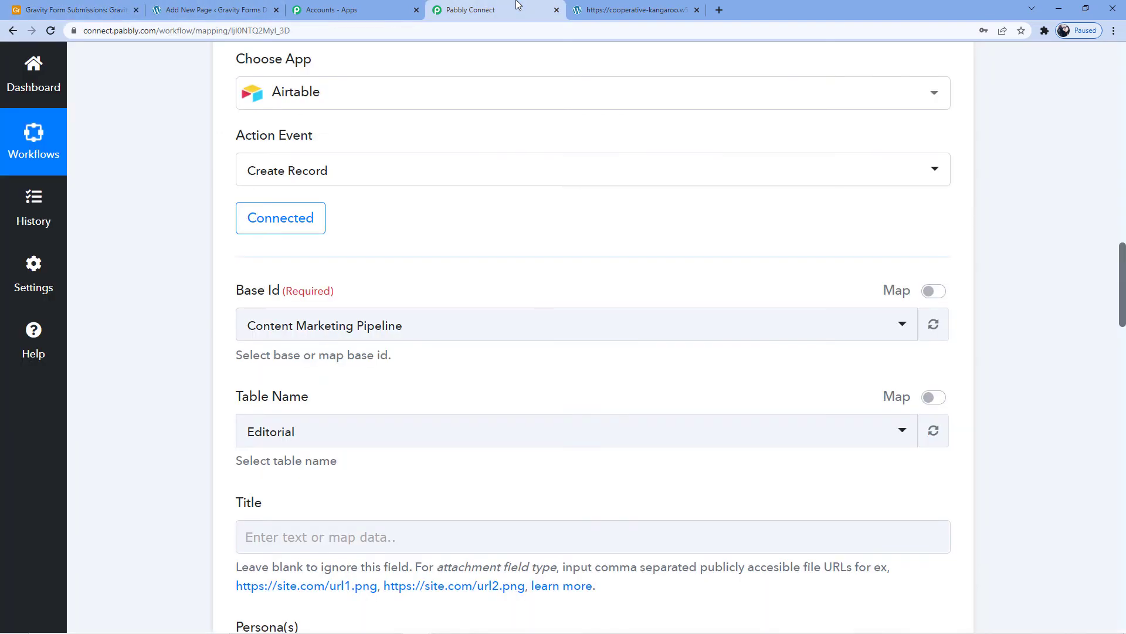
{"action": "left_click", "coordinate": [399, 335]}
{"action": "scroll", "coordinate": [387, 326], "scroll_direction": "down", "scroll_amount": 1}
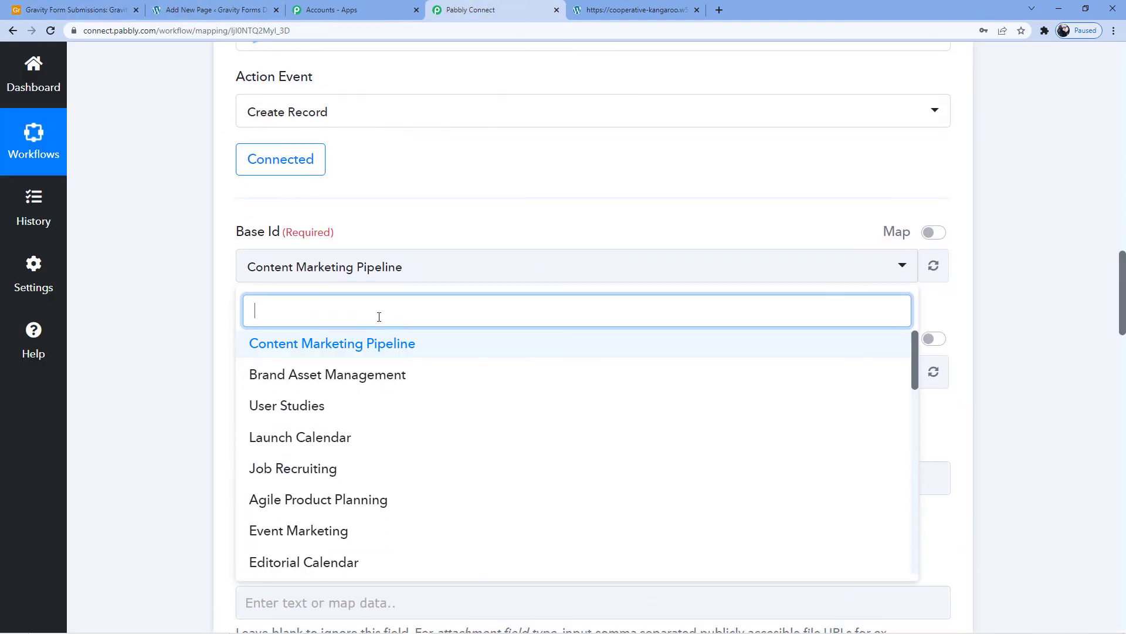
{"action": "left_click", "coordinate": [392, 194]}
{"action": "scroll", "coordinate": [391, 195], "scroll_direction": "down", "scroll_amount": 1}
{"action": "left_click", "coordinate": [369, 207]}
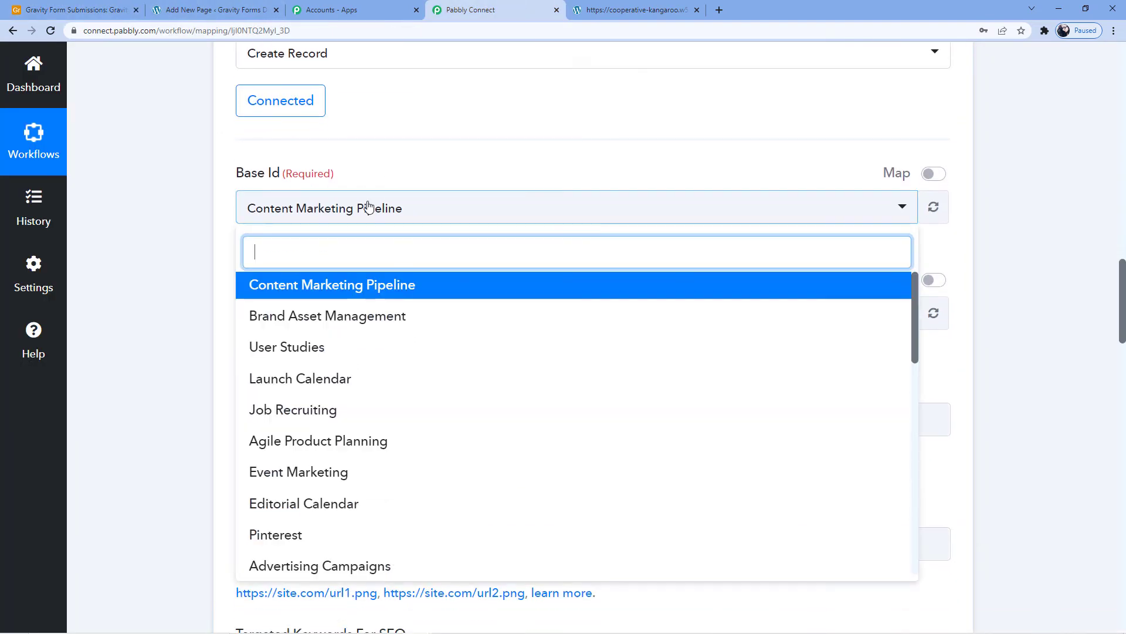
{"action": "type", "text": "Gravity"}
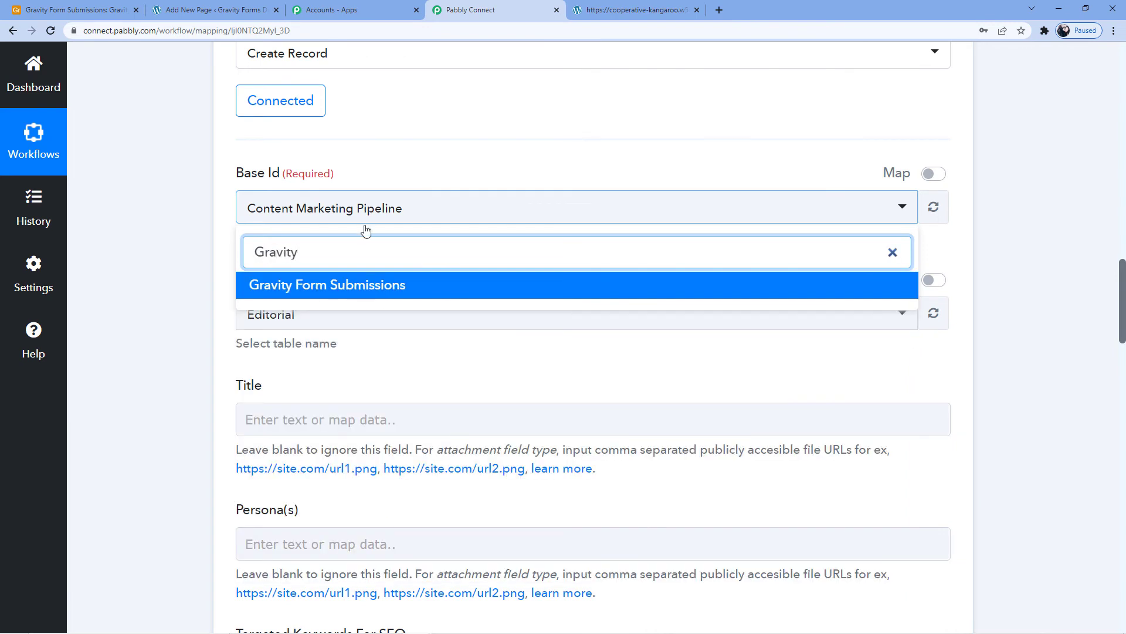
{"action": "left_click", "coordinate": [355, 290]}
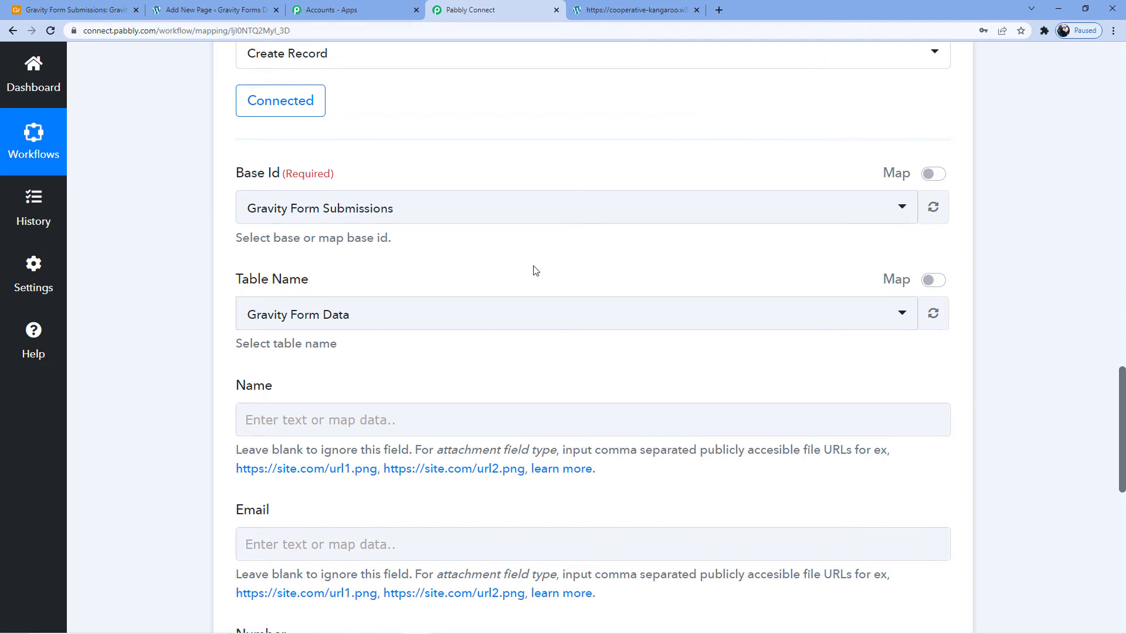
- Map the action's Name field to the submitted full name, item 1.3 of the Gravity Forms New Response
{"action": "scroll", "coordinate": [535, 270], "scroll_direction": "up", "scroll_amount": 15}
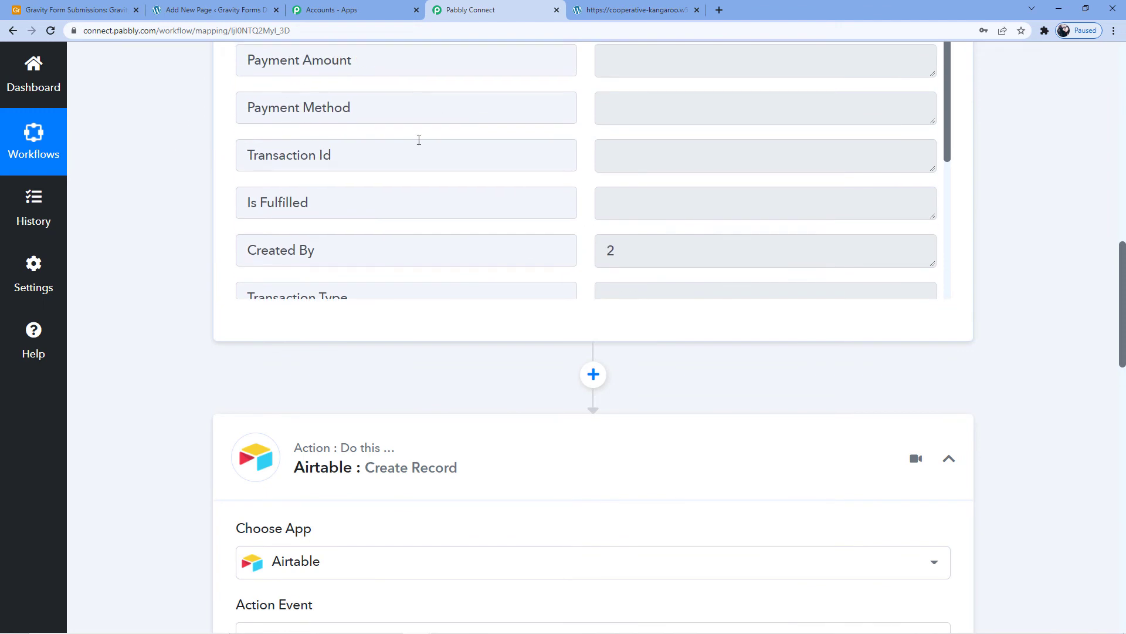
{"action": "scroll", "coordinate": [495, 144], "scroll_direction": "down", "scroll_amount": 4}
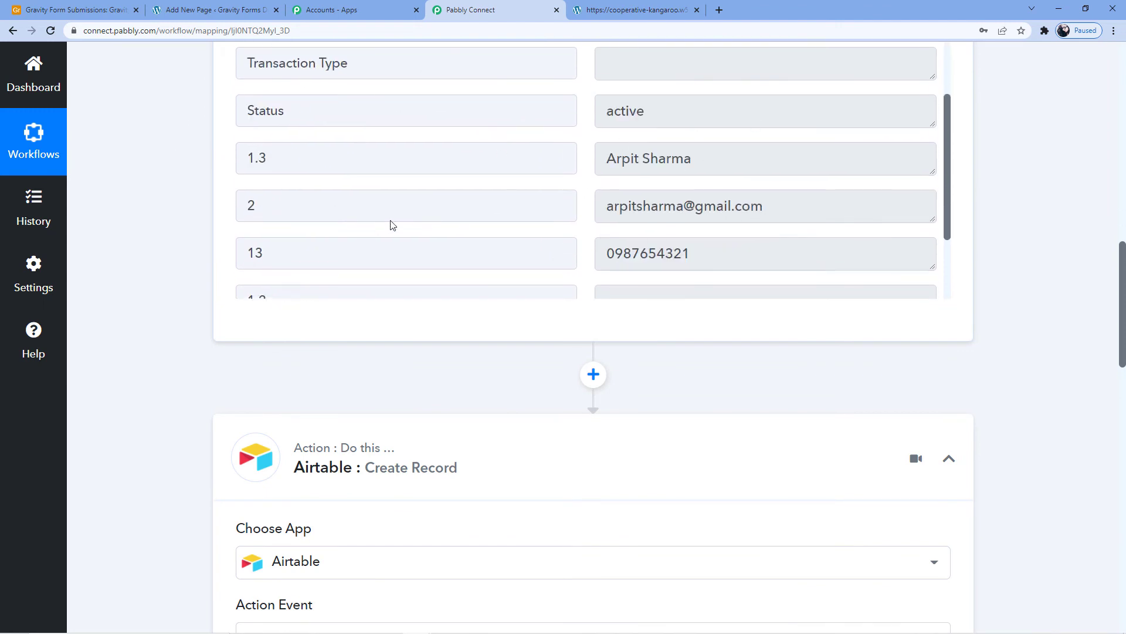
{"action": "scroll", "coordinate": [393, 226], "scroll_direction": "down", "scroll_amount": 3}
{"action": "scroll", "coordinate": [382, 410], "scroll_direction": "down", "scroll_amount": 10}
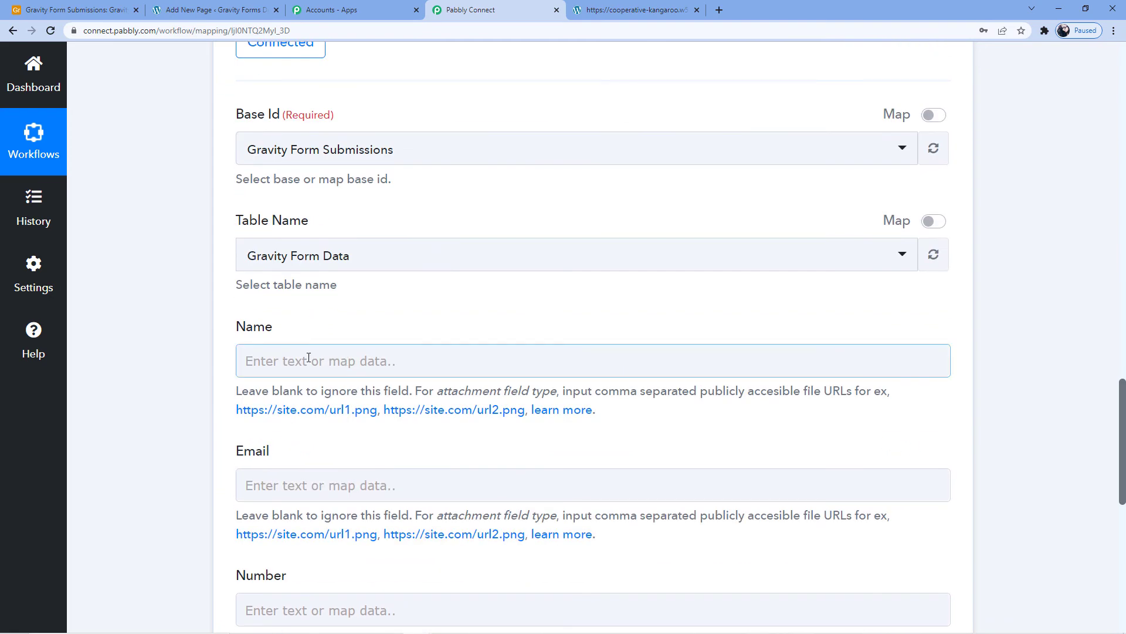
{"action": "left_click", "coordinate": [311, 360]}
{"action": "scroll", "coordinate": [310, 382], "scroll_direction": "down", "scroll_amount": 2}
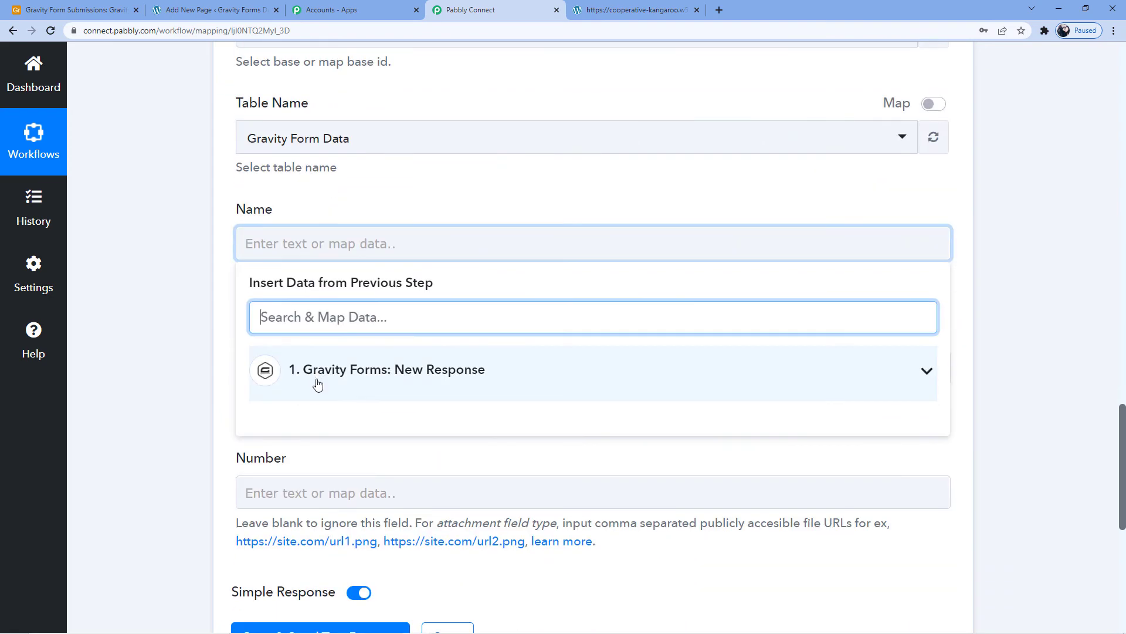
{"action": "left_click", "coordinate": [352, 370]}
{"action": "scroll", "coordinate": [357, 382], "scroll_direction": "down", "scroll_amount": 2}
{"action": "scroll", "coordinate": [390, 437], "scroll_direction": "down", "scroll_amount": 3}
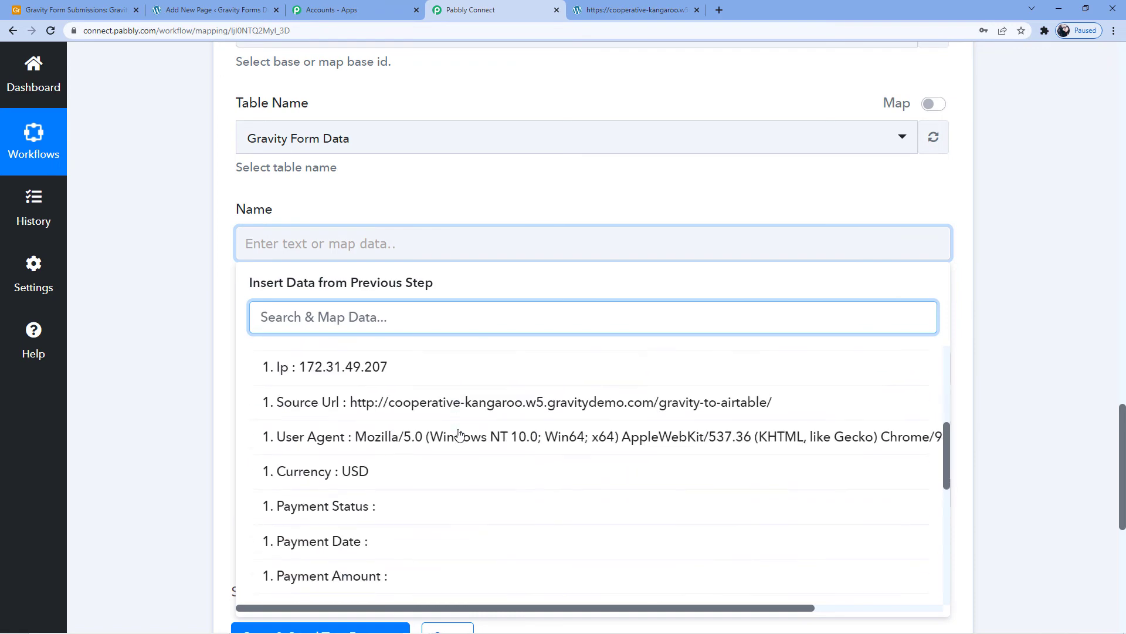
{"action": "scroll", "coordinate": [395, 492], "scroll_direction": "down", "scroll_amount": 4}
{"action": "scroll", "coordinate": [398, 491], "scroll_direction": "down", "scroll_amount": 2}
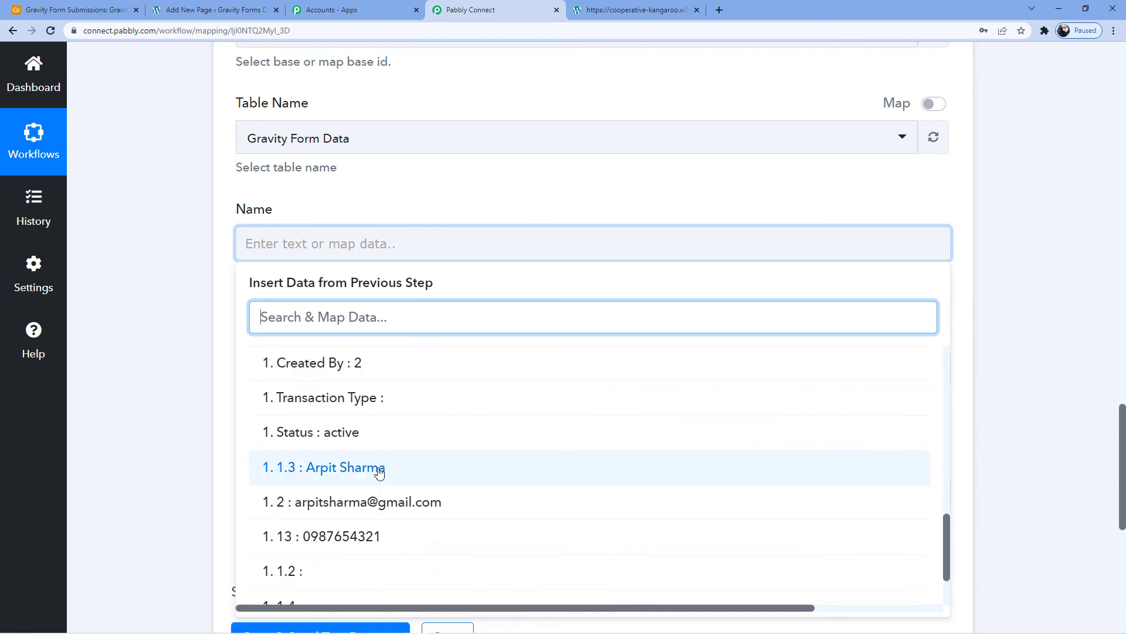
{"action": "left_click", "coordinate": [379, 467]}
{"action": "left_click", "coordinate": [209, 361]}
- Map the action's Email field to the submitted email address, item 2 of the Gravity Forms New Response
{"action": "scroll", "coordinate": [302, 334], "scroll_direction": "down", "scroll_amount": 2}
{"action": "left_click", "coordinate": [254, 258]}
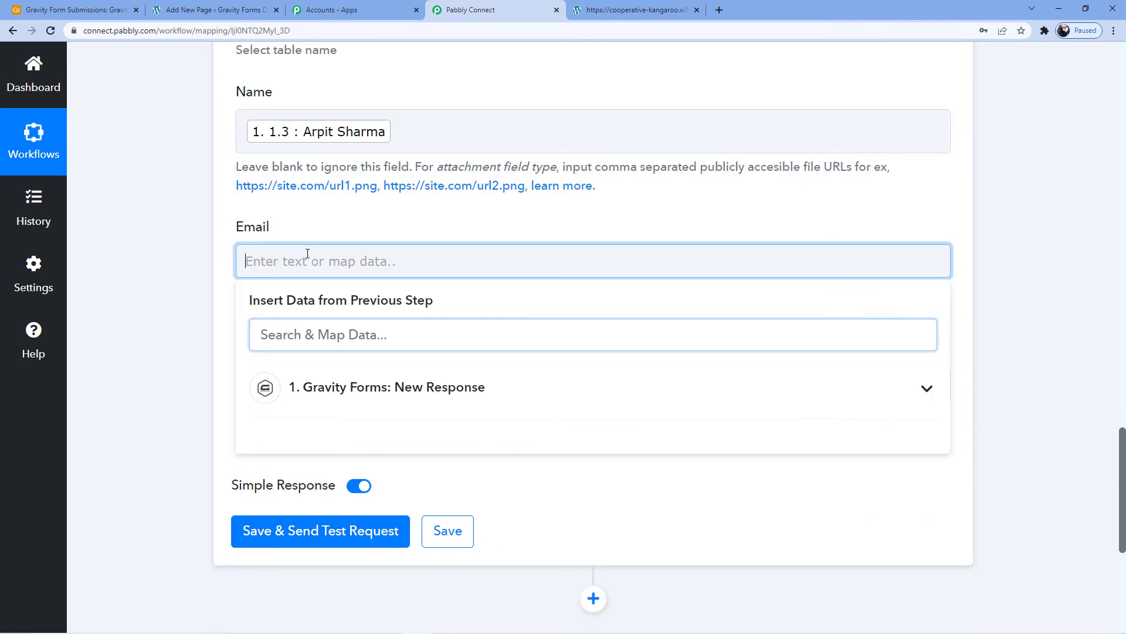
{"action": "scroll", "coordinate": [375, 346], "scroll_direction": "down", "scroll_amount": 1}
{"action": "left_click", "coordinate": [382, 331]}
{"action": "scroll", "coordinate": [400, 490], "scroll_direction": "down", "scroll_amount": 10}
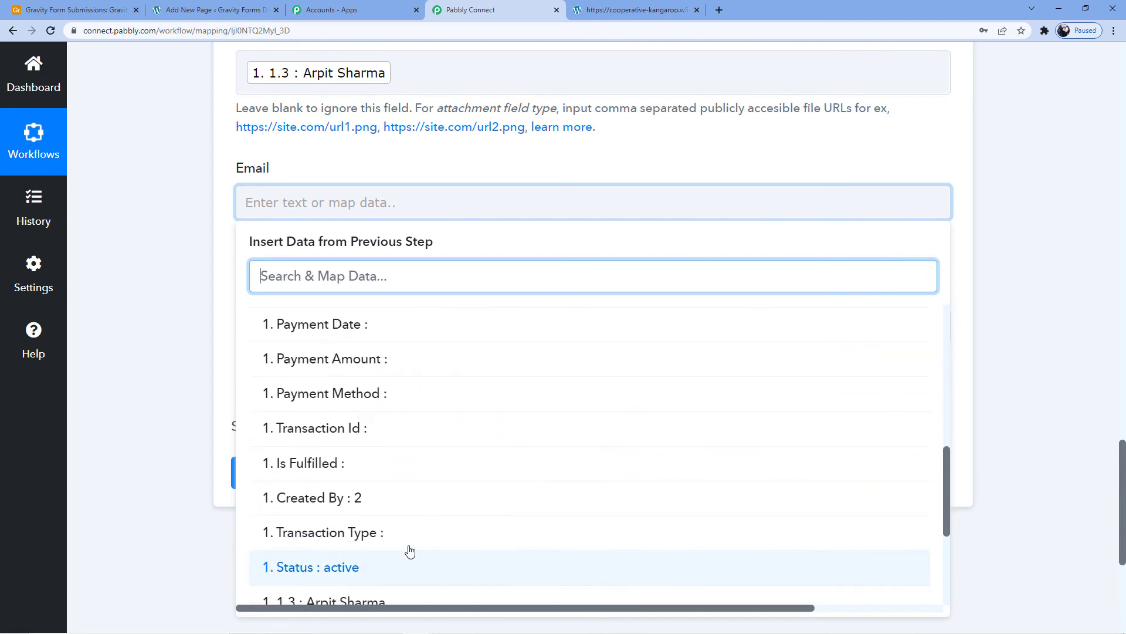
{"action": "left_click", "coordinate": [186, 337]}
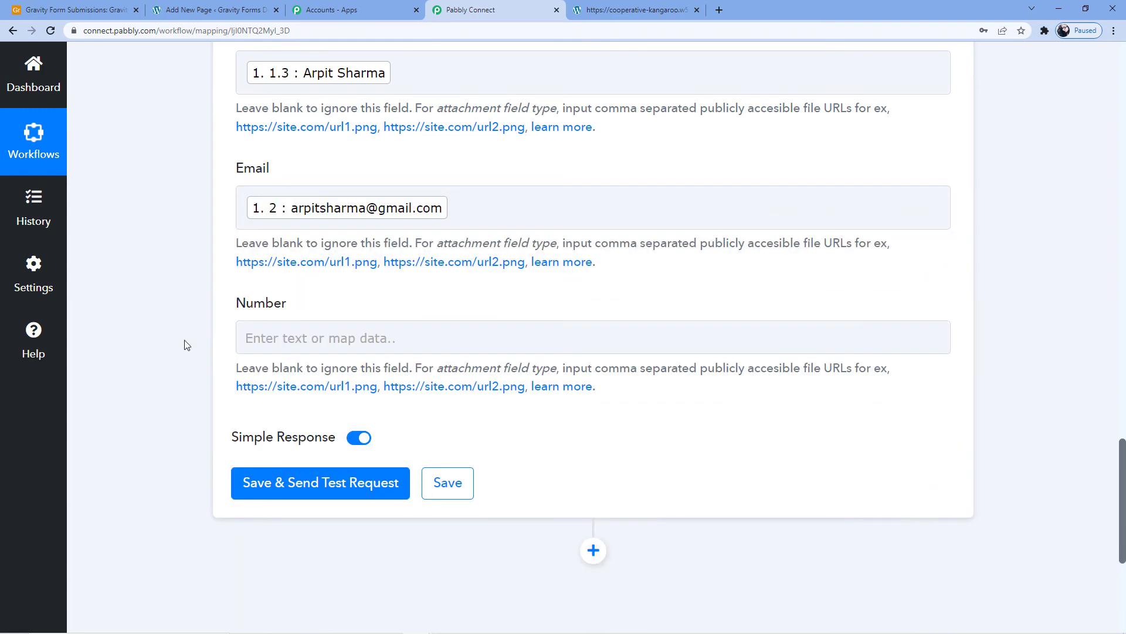
- Map the action's Number field to the submitted mobile number, item 13 of the Gravity Forms New Response
{"action": "left_click", "coordinate": [238, 332]}
{"action": "scroll", "coordinate": [376, 375], "scroll_direction": "down", "scroll_amount": 2}
{"action": "left_click", "coordinate": [377, 354]}
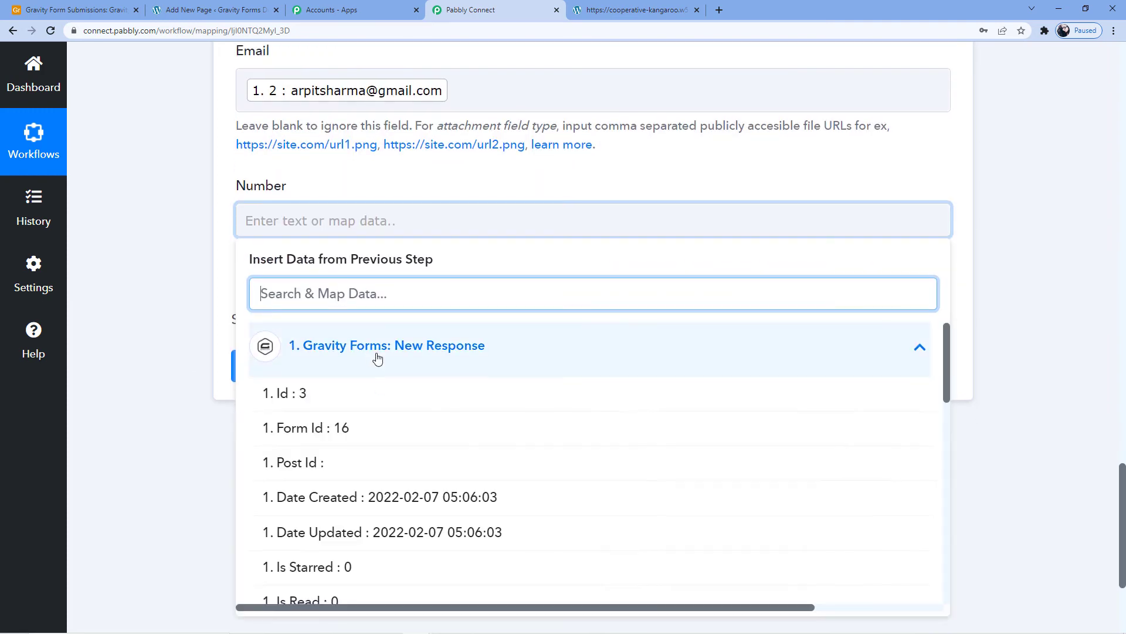
{"action": "scroll", "coordinate": [382, 422], "scroll_direction": "down", "scroll_amount": 12}
{"action": "left_click", "coordinate": [358, 452]}
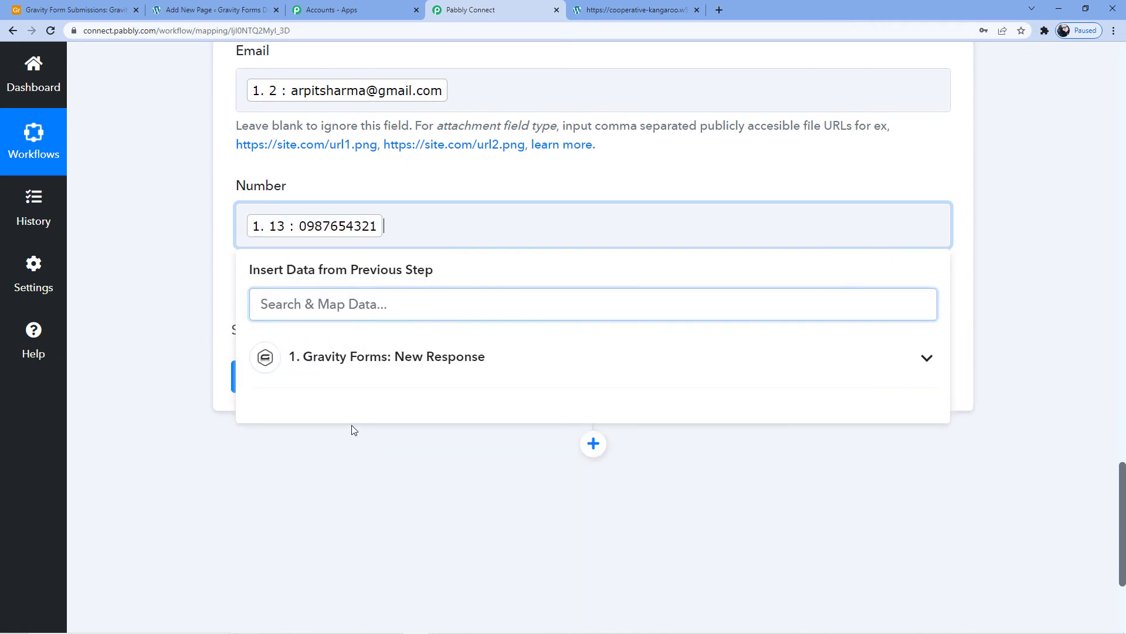
{"action": "left_click", "coordinate": [226, 468]}
- Save the Airtable action, send a test request and review the response received
{"action": "left_click", "coordinate": [334, 377]}
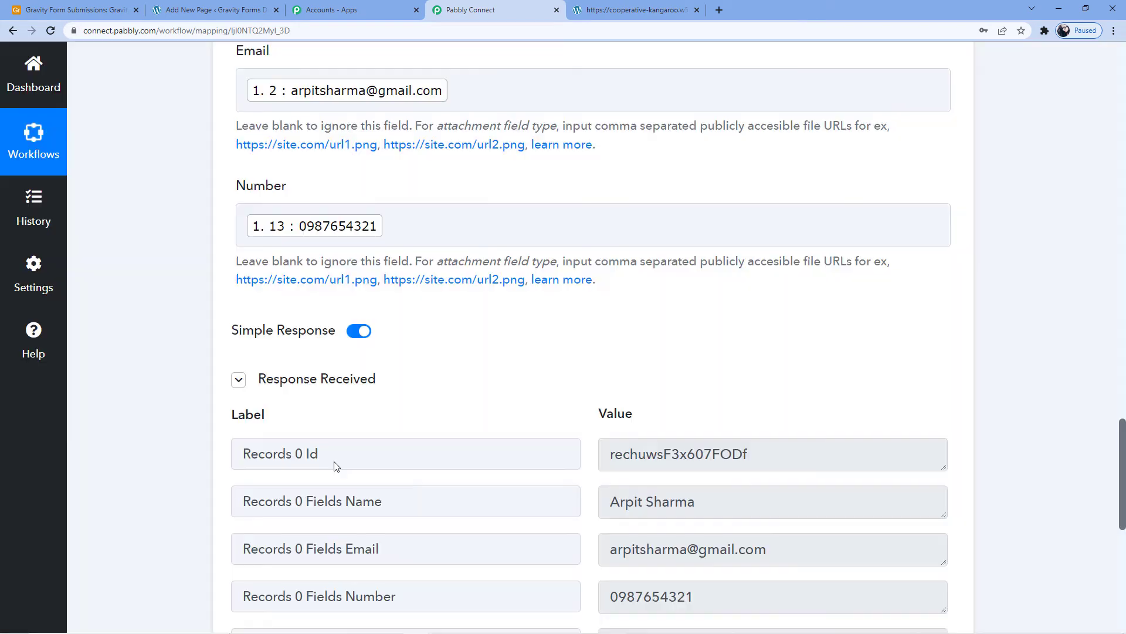
{"action": "scroll", "coordinate": [657, 375], "scroll_direction": "down", "scroll_amount": 6}
{"action": "scroll", "coordinate": [603, 300], "scroll_direction": "up", "scroll_amount": 4}
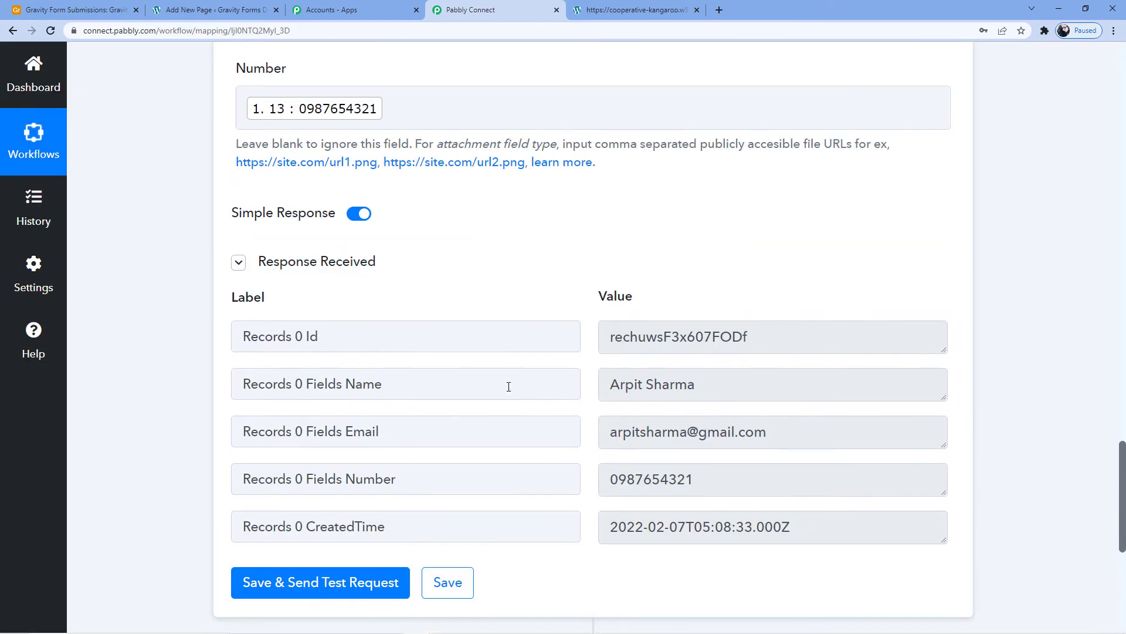
{"action": "scroll", "coordinate": [511, 385], "scroll_direction": "down", "scroll_amount": 1}
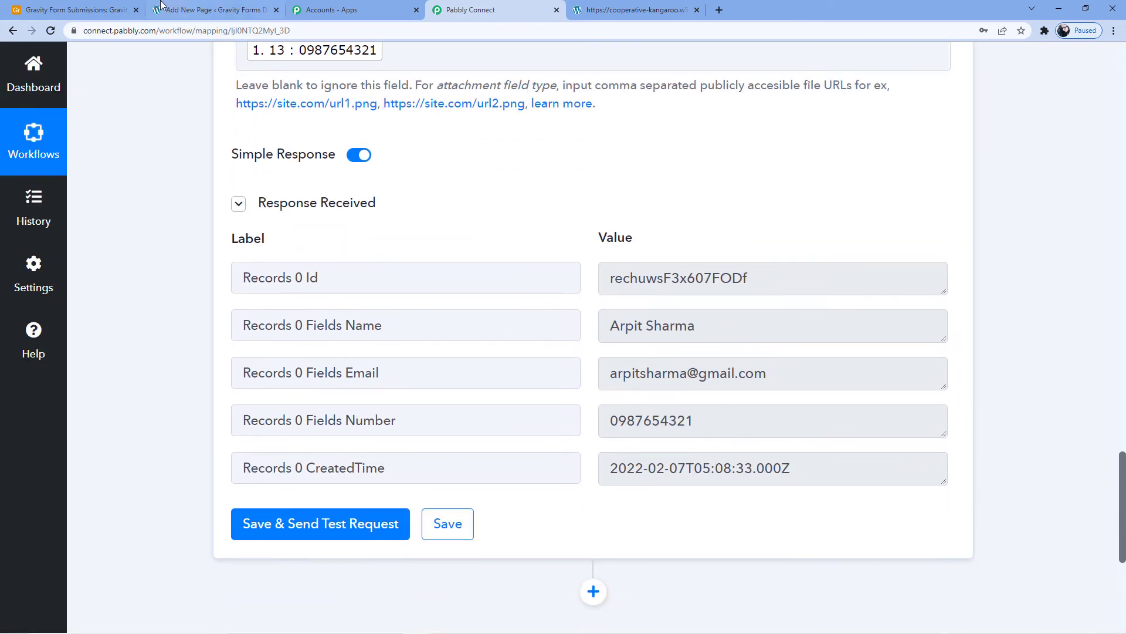
- Switch to Airtable to check the Gravity Form Data table for the new record, and return to the published form page
{"action": "left_click", "coordinate": [106, 10]}
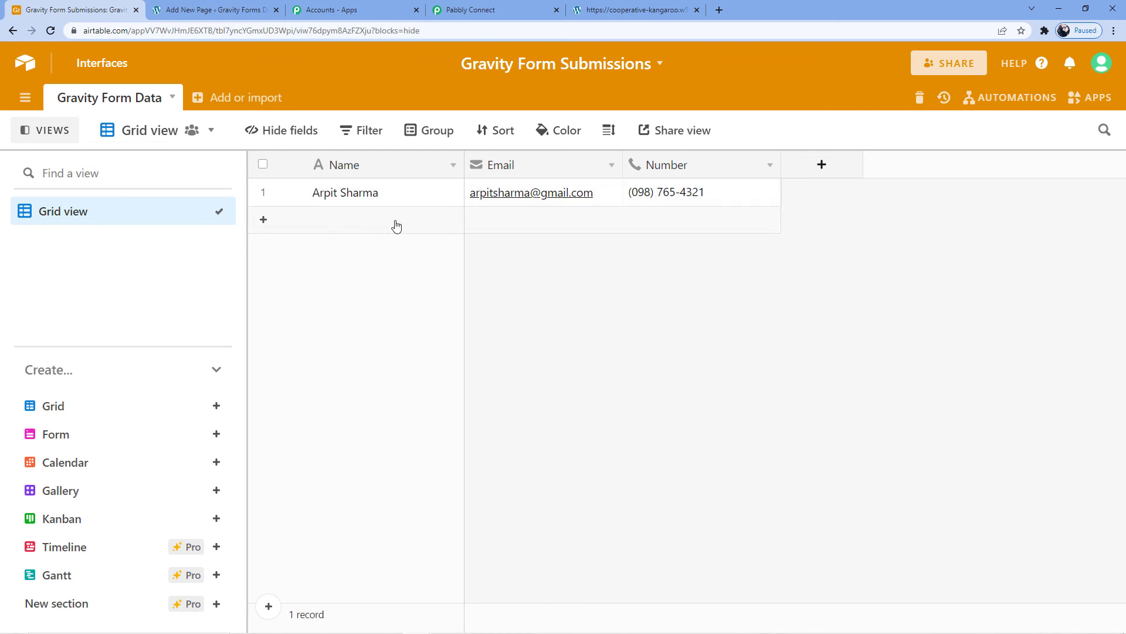
{"action": "left_click", "coordinate": [600, 5]}
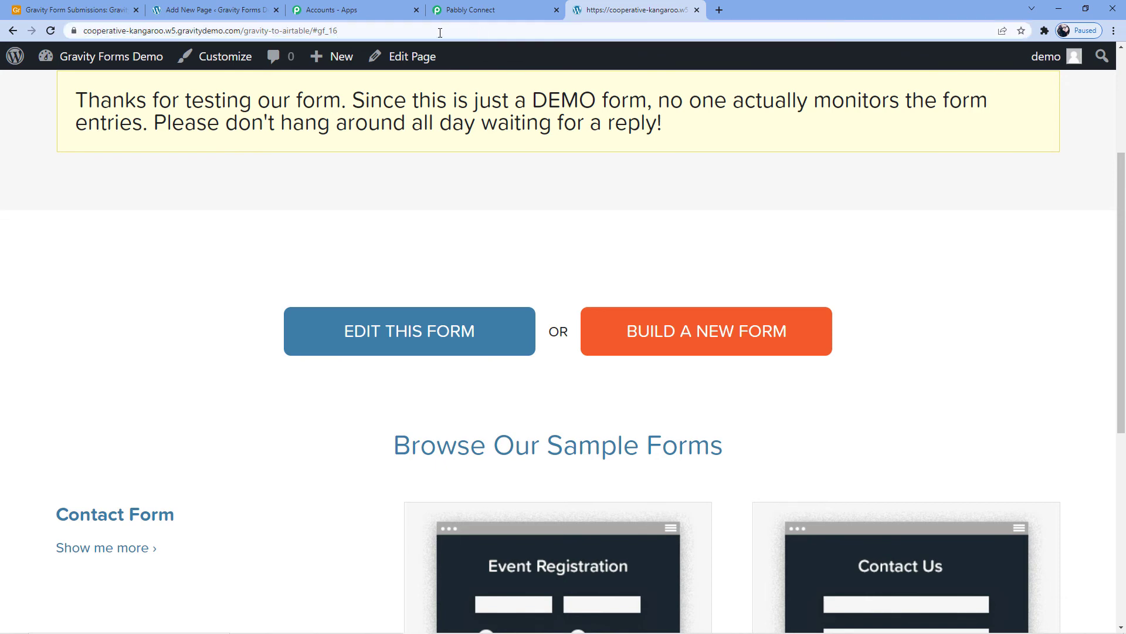
- Copy the published page's address from the WordPress page editor and load it again in the form's browser tab for a blank Contact Form
{"action": "left_click", "coordinate": [273, 9]}
{"action": "left_click", "coordinate": [1090, 218]}
{"action": "left_click", "coordinate": [655, 4]}
{"action": "left_click", "coordinate": [617, 31]}
{"action": "key", "text": "ctrl+v"}
{"action": "key", "text": "Return"}
{"action": "scroll", "coordinate": [395, 410], "scroll_direction": "down", "scroll_amount": 2}
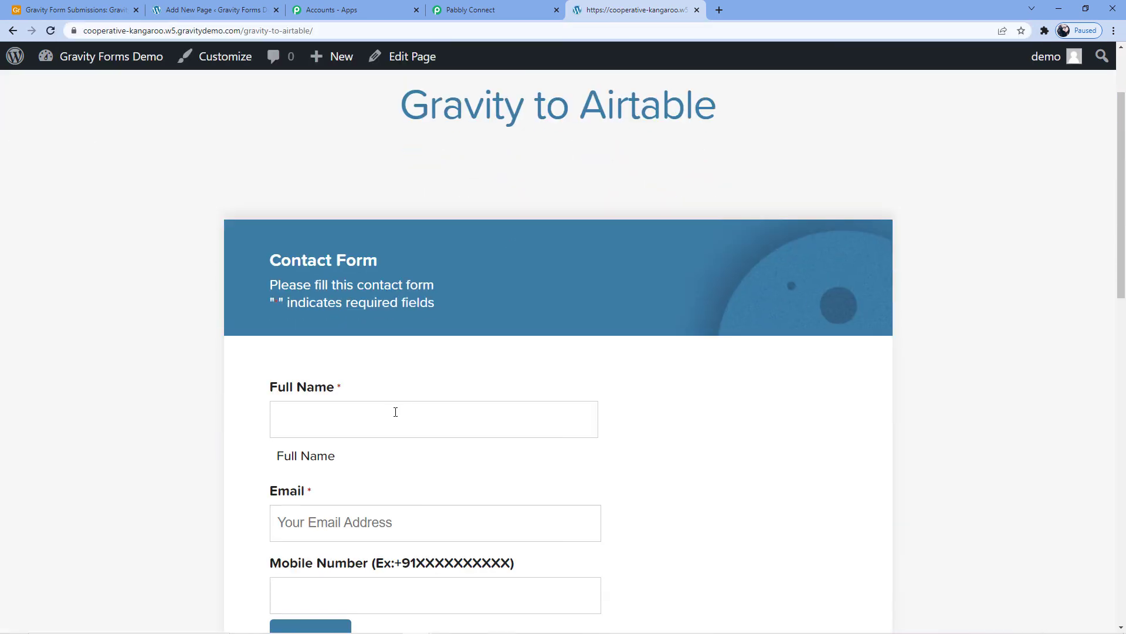
- Enter the test submitter's full name in the Contact Form's Full Name field
{"action": "left_click", "coordinate": [395, 410]}
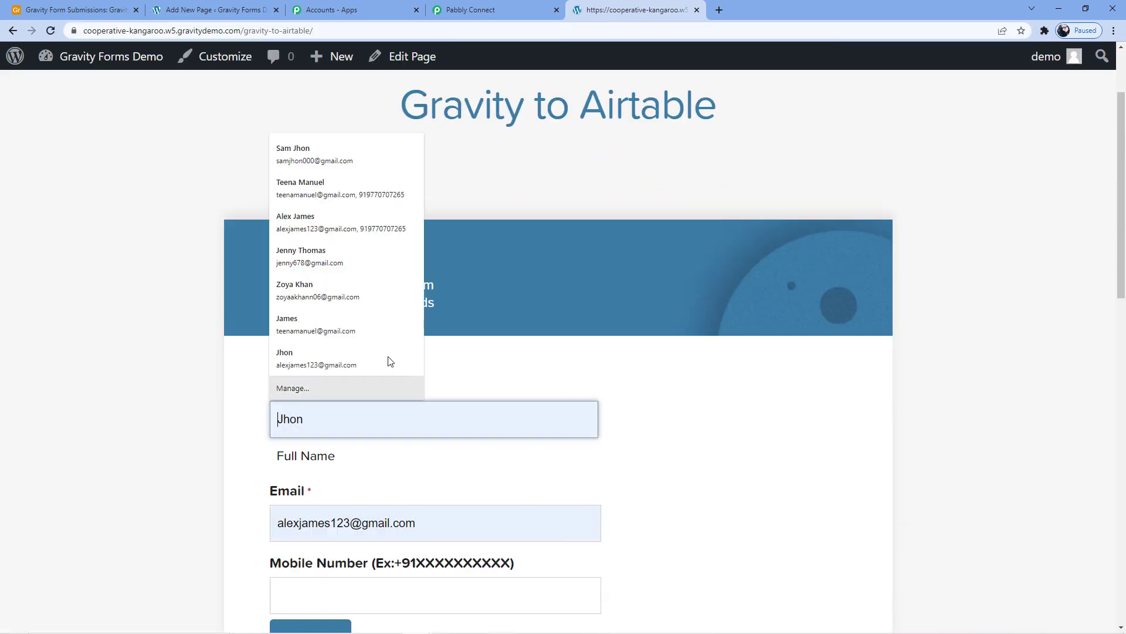
{"action": "left_click", "coordinate": [481, 347]}
{"action": "left_click", "coordinate": [350, 430]}
{"action": "scroll", "coordinate": [349, 411], "scroll_direction": "down", "scroll_amount": 3}
{"action": "left_click", "coordinate": [347, 240]}
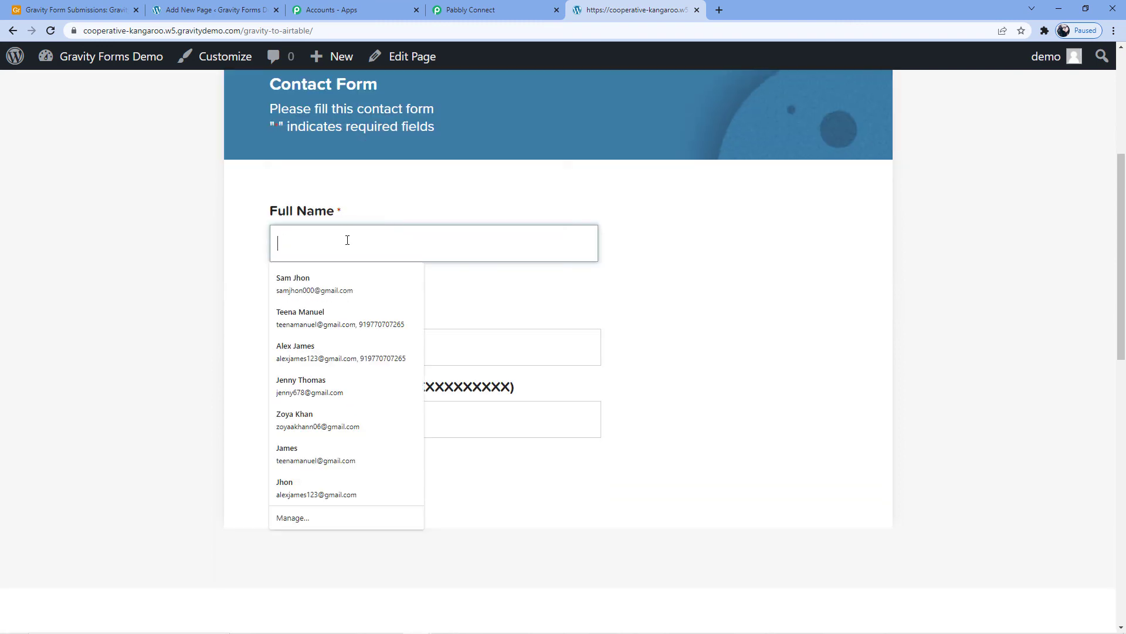
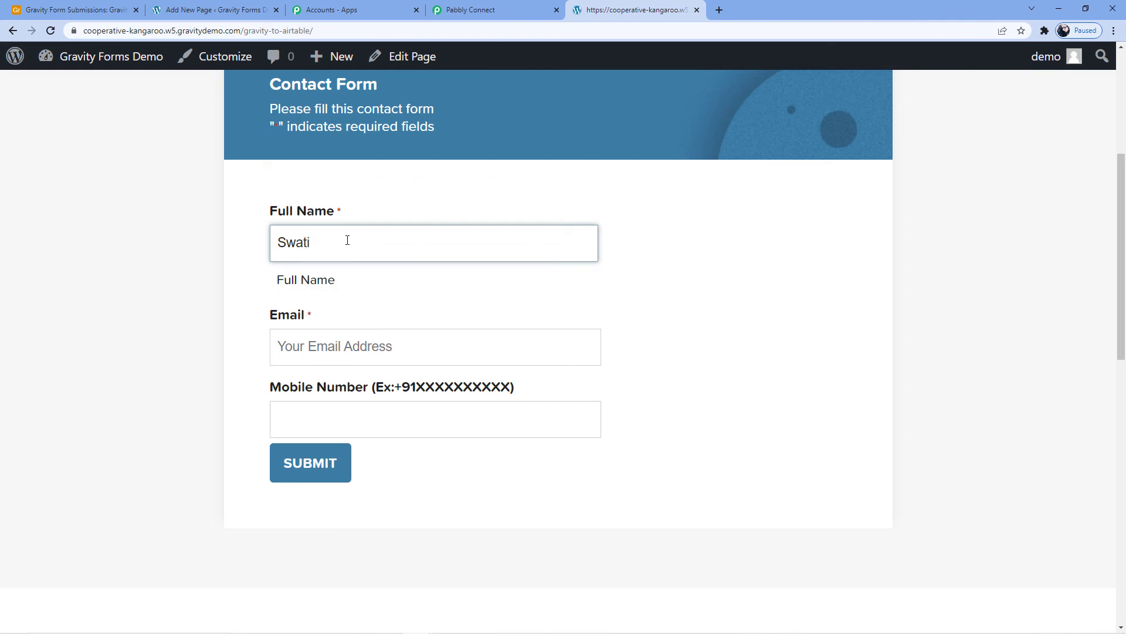
{"action": "left_click", "coordinate": [312, 344]}
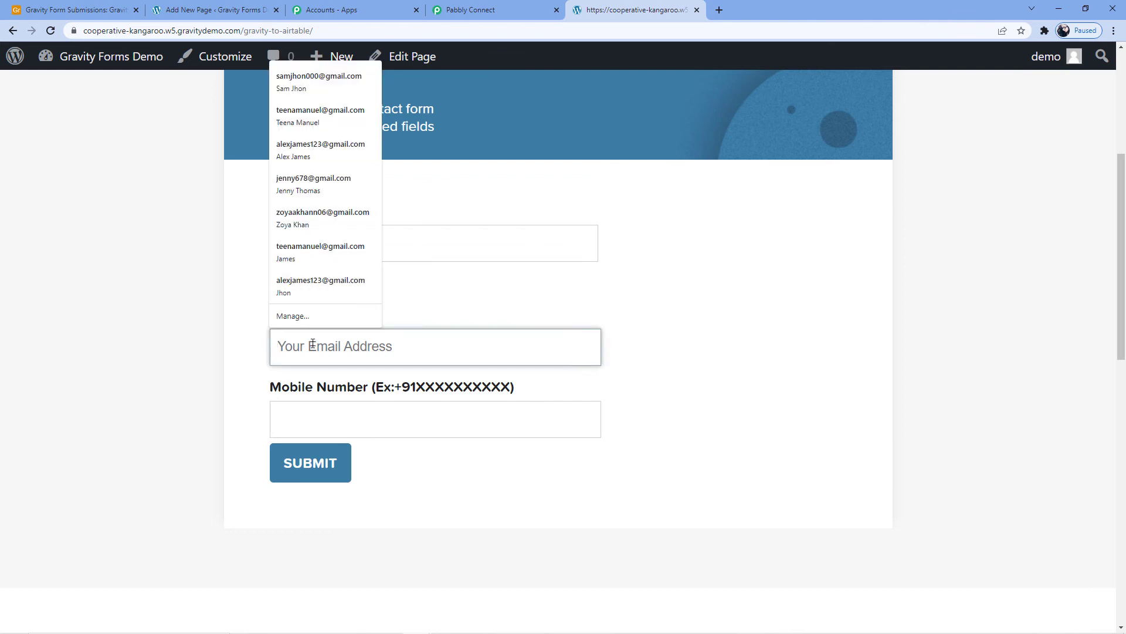
{"action": "left_click", "coordinate": [416, 254]}
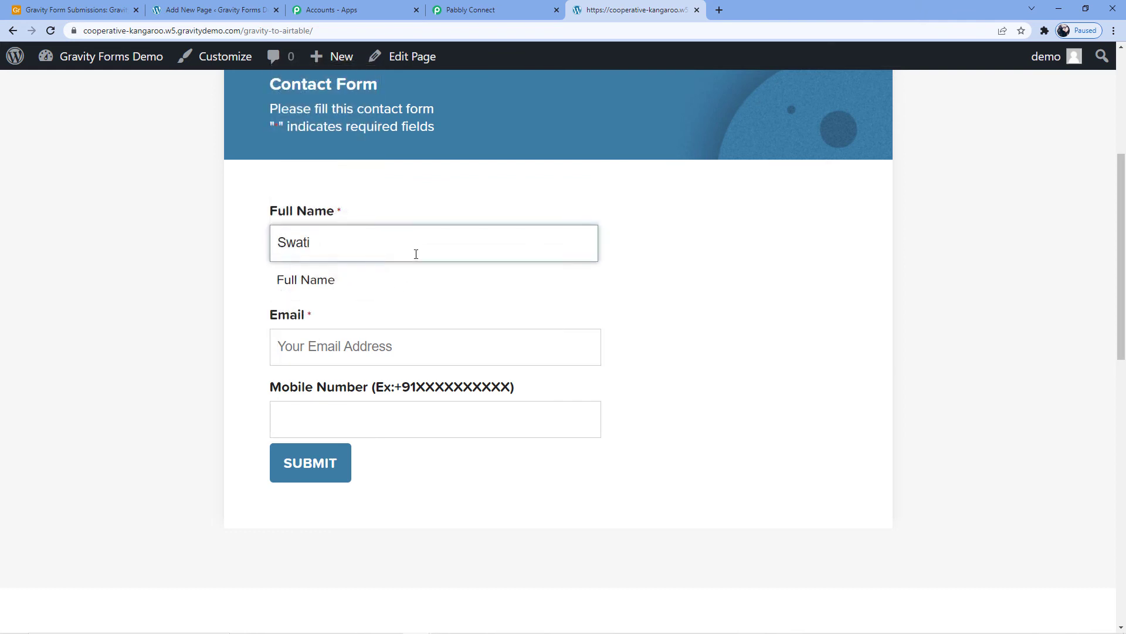
- Fill in the test submitter's email address in the Contact Form's Email field
{"action": "left_click", "coordinate": [309, 350]}
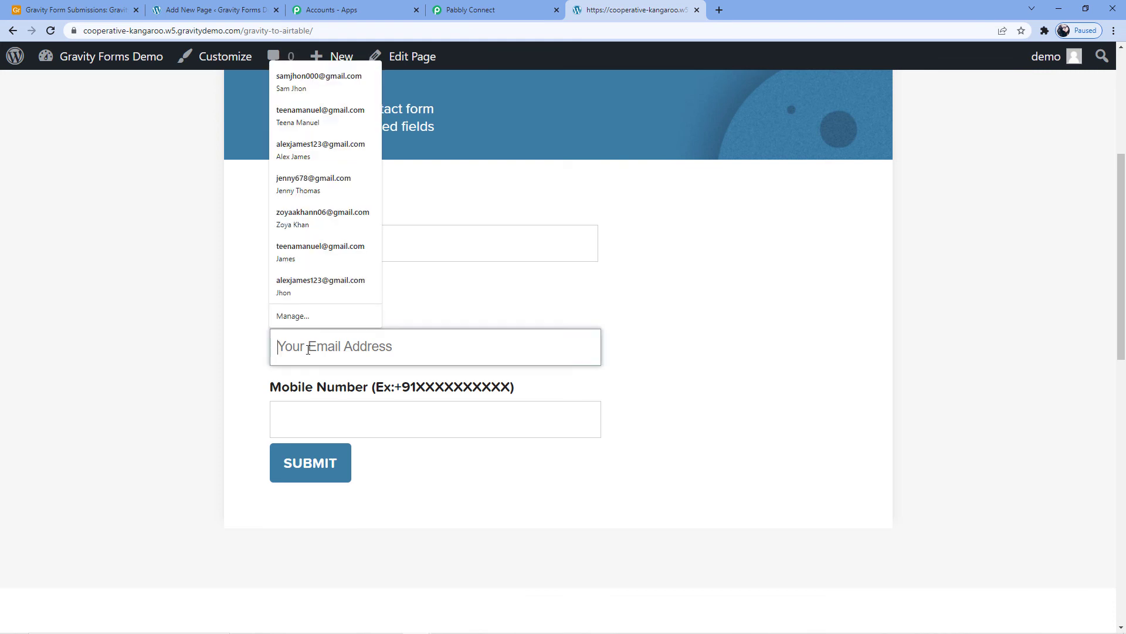
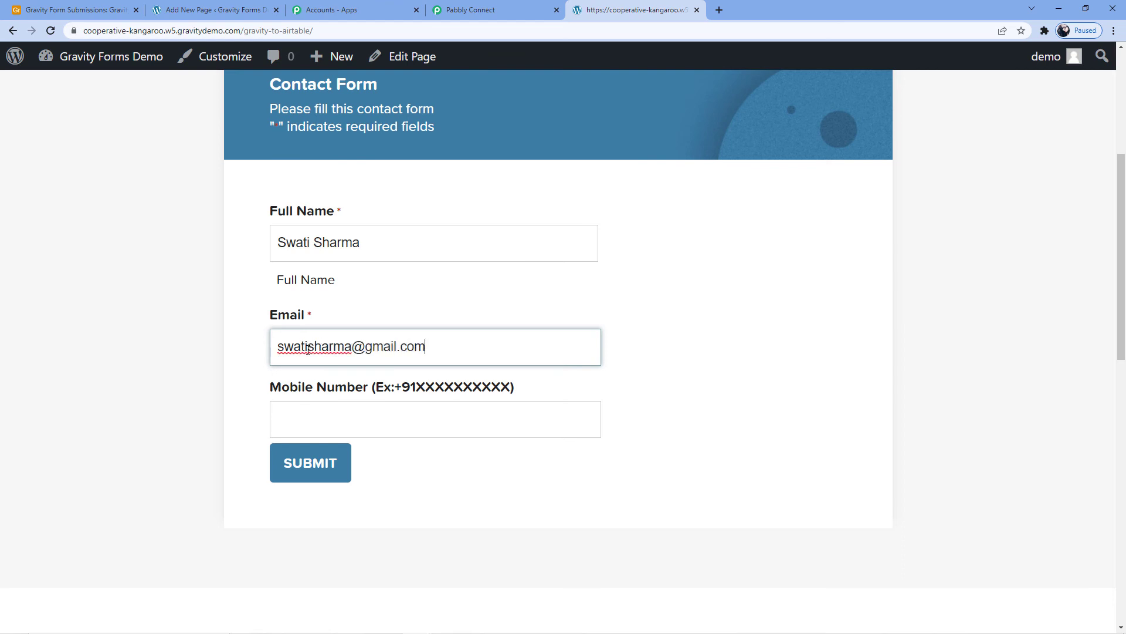
- Enter the test submitter's mobile number and submit the Contact Form
{"action": "left_click", "coordinate": [333, 408]}
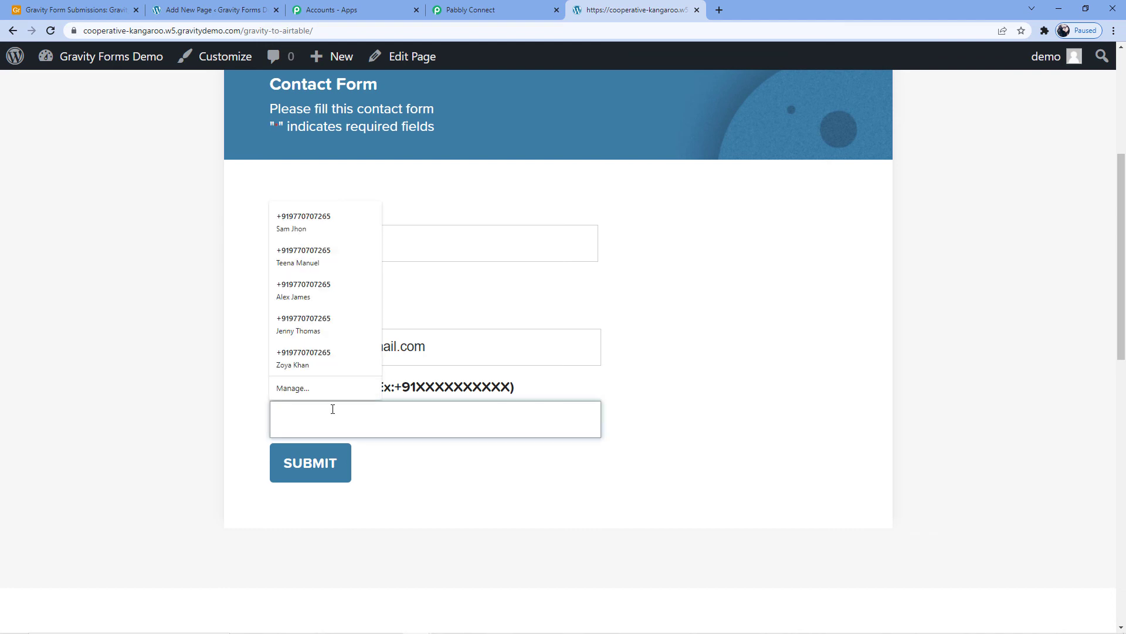
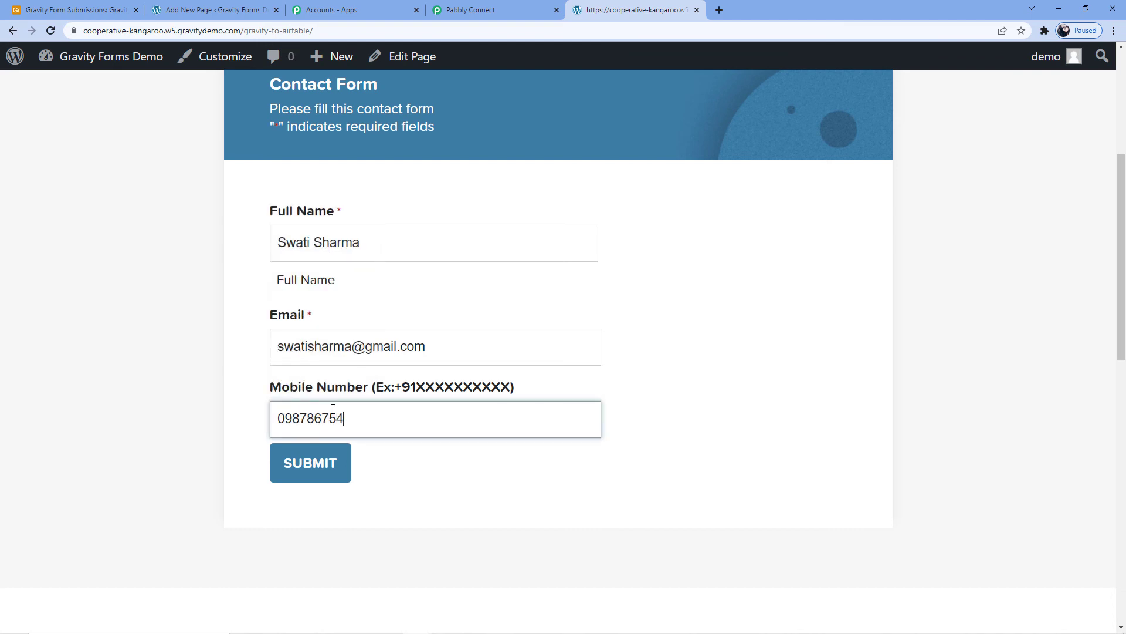
{"action": "left_click", "coordinate": [325, 462]}
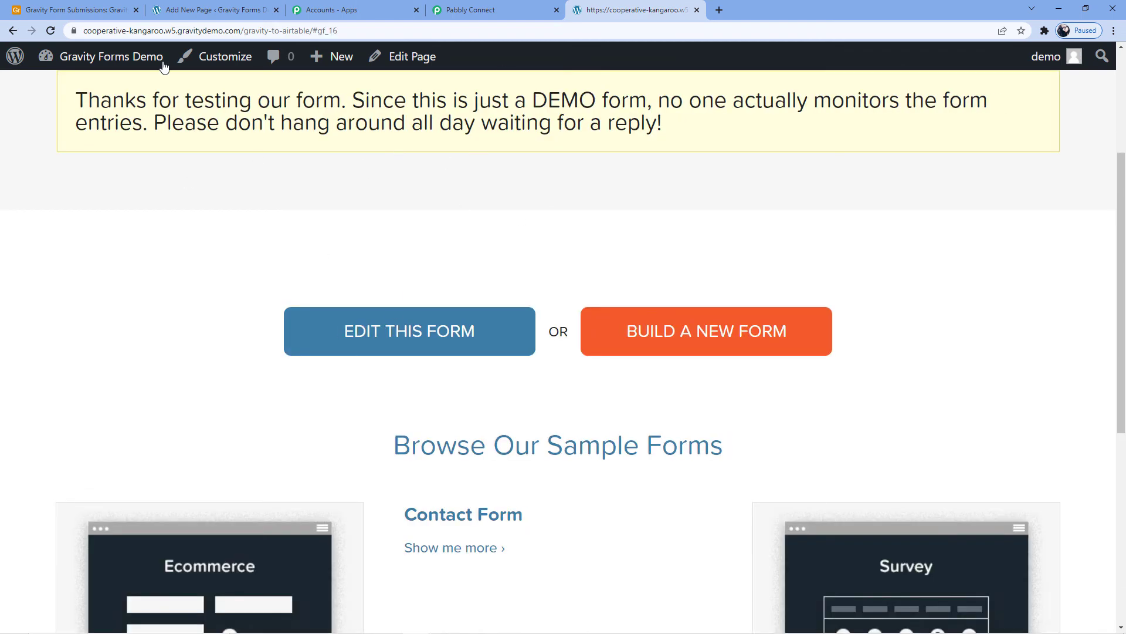
- Switch to Airtable to check the Gravity Form Data table for the newly submitted record, and return to the Pabbly Connect workflow
{"action": "left_click", "coordinate": [69, 4]}
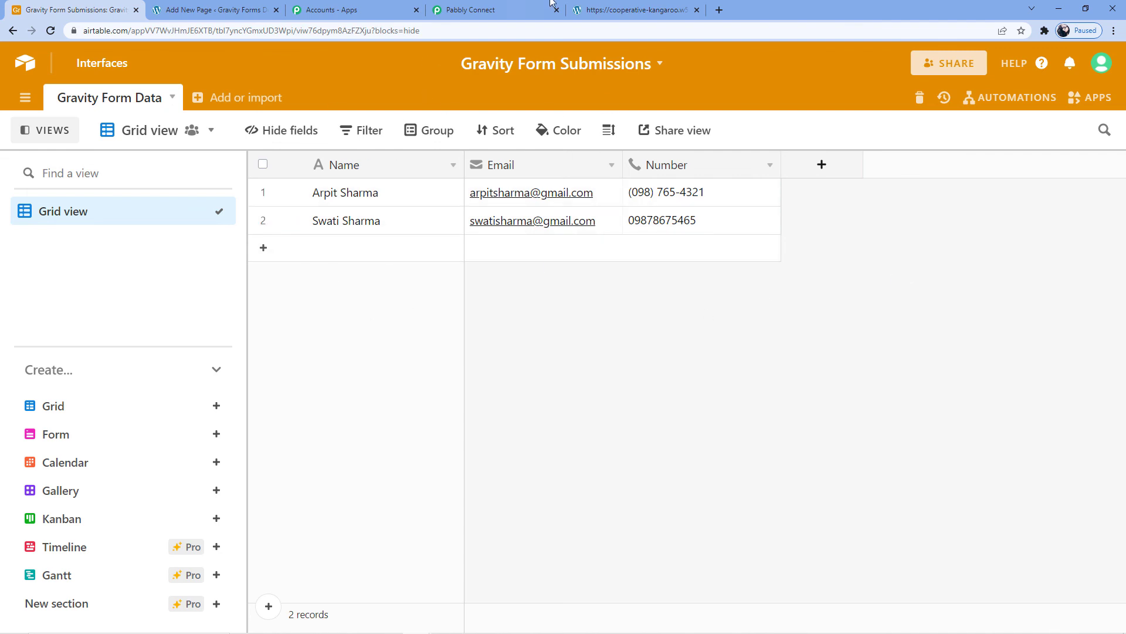
{"action": "left_click", "coordinate": [622, 10]}
{"action": "left_click", "coordinate": [451, 12]}
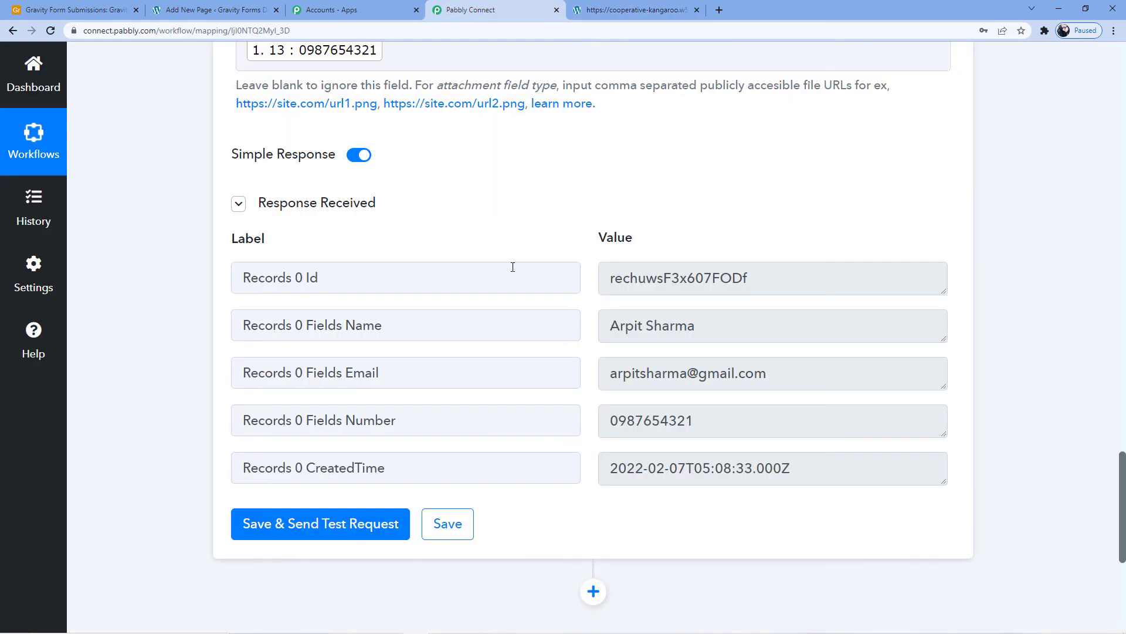
- Collapse the Gravity Forms trigger and the Airtable action to view the Gravity Forms to Airtable workflow as an overview
{"action": "scroll", "coordinate": [513, 266], "scroll_direction": "up", "scroll_amount": 6}
{"action": "left_click_drag", "start_coordinate": [1122, 410], "coordinate": [1123, 82]}
{"action": "left_click", "coordinate": [505, 298]}
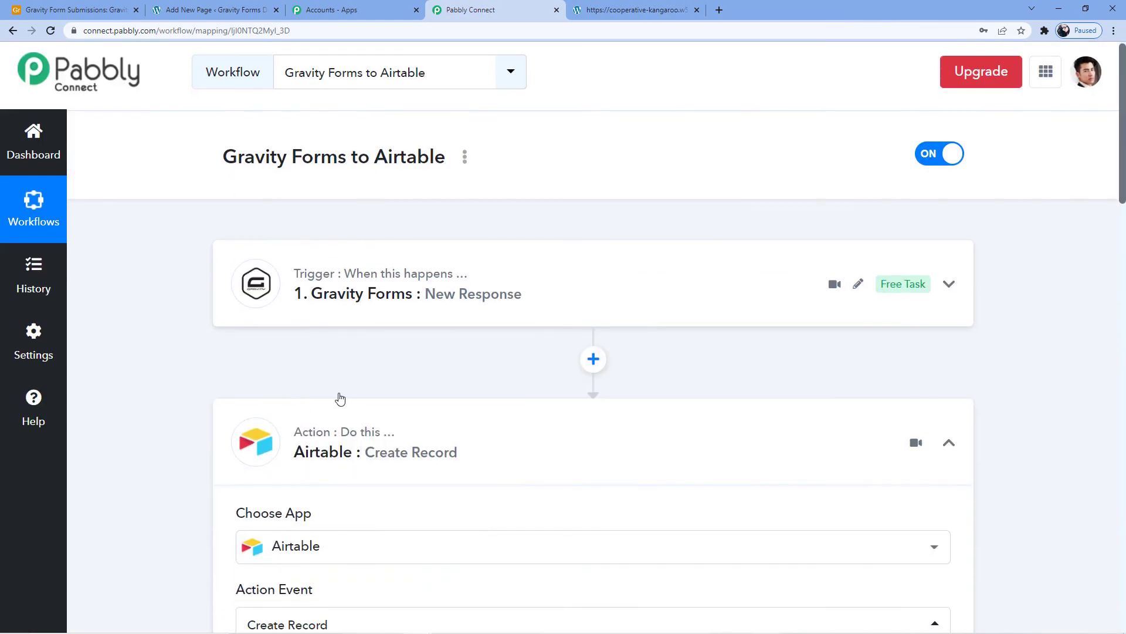
{"action": "scroll", "coordinate": [340, 397], "scroll_direction": "down", "scroll_amount": 2}
{"action": "left_click", "coordinate": [528, 311]}
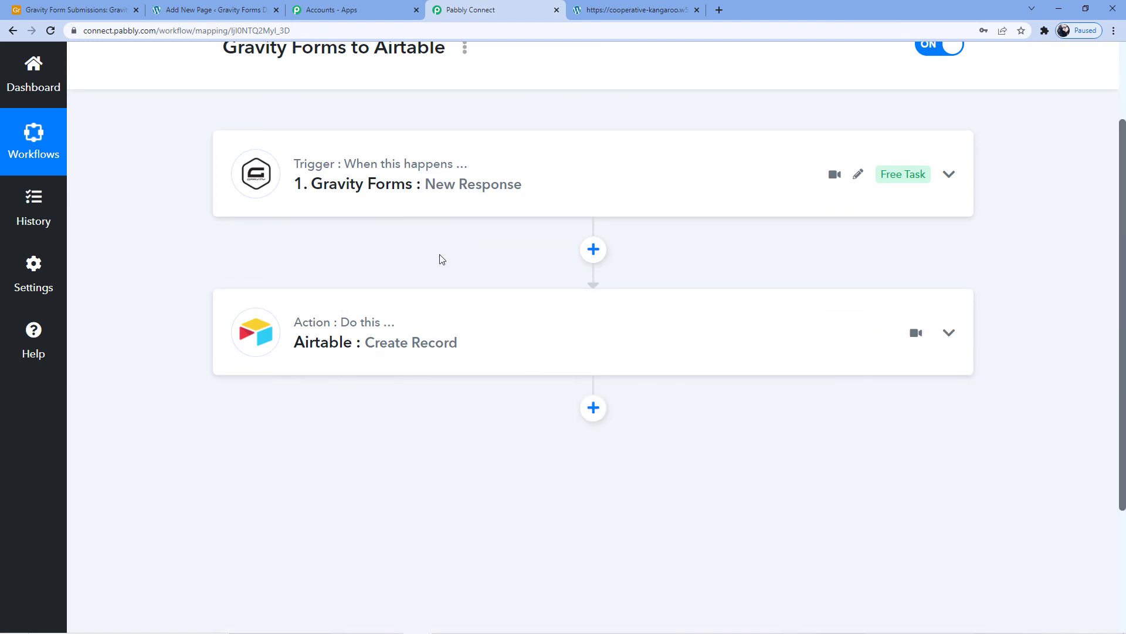